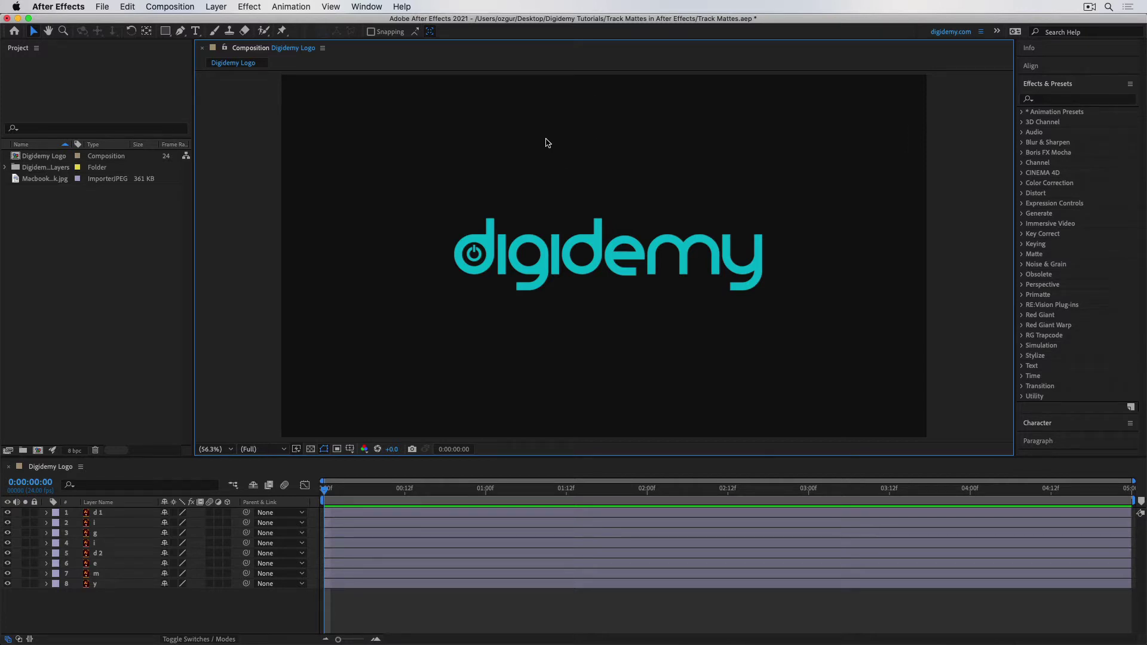
# - Draw a rectangular mask over the left half of the d 1 layer's letter and delete it
pyautogui.click(476, 248)
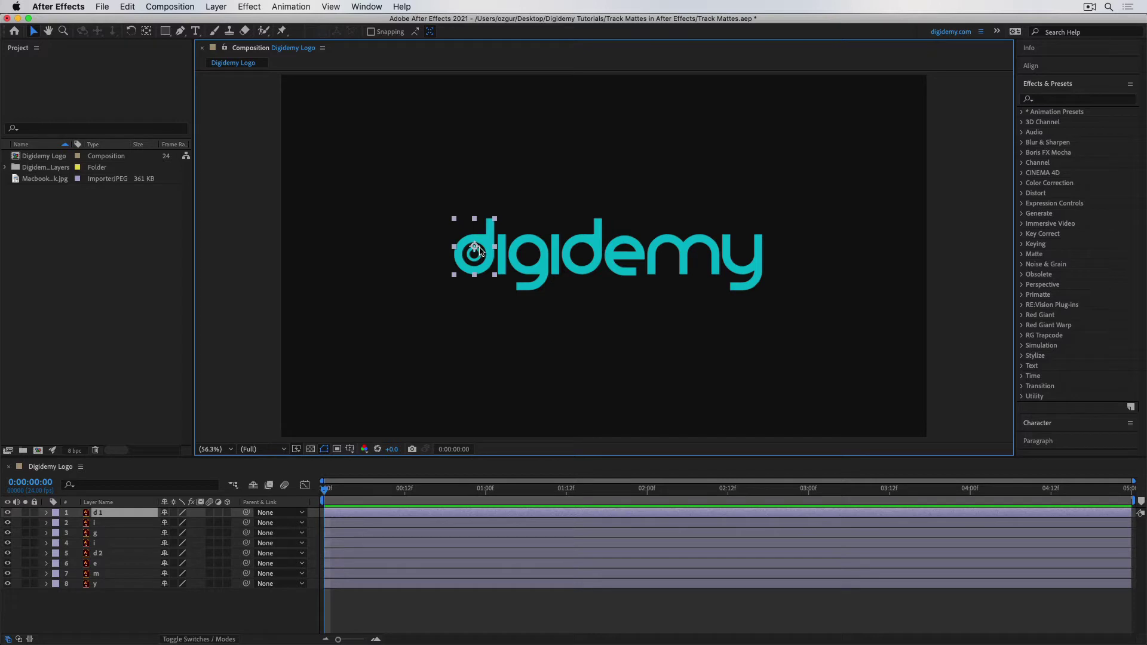
pyautogui.click(167, 32)
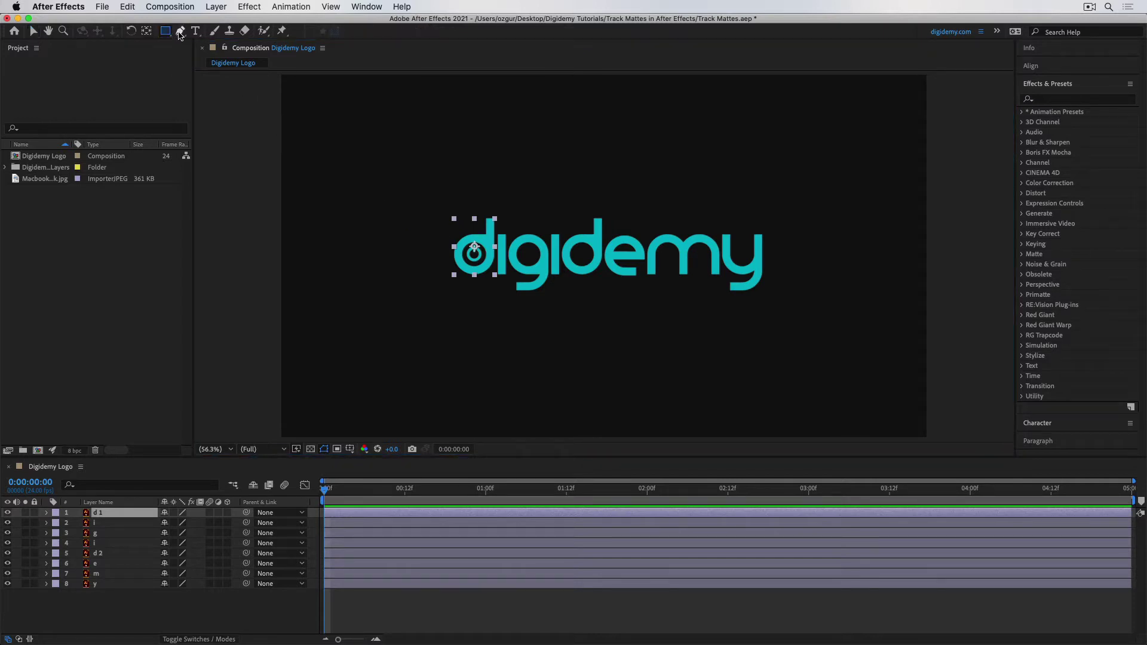
pyautogui.moveTo(382, 185); pyautogui.dragTo(476, 308)
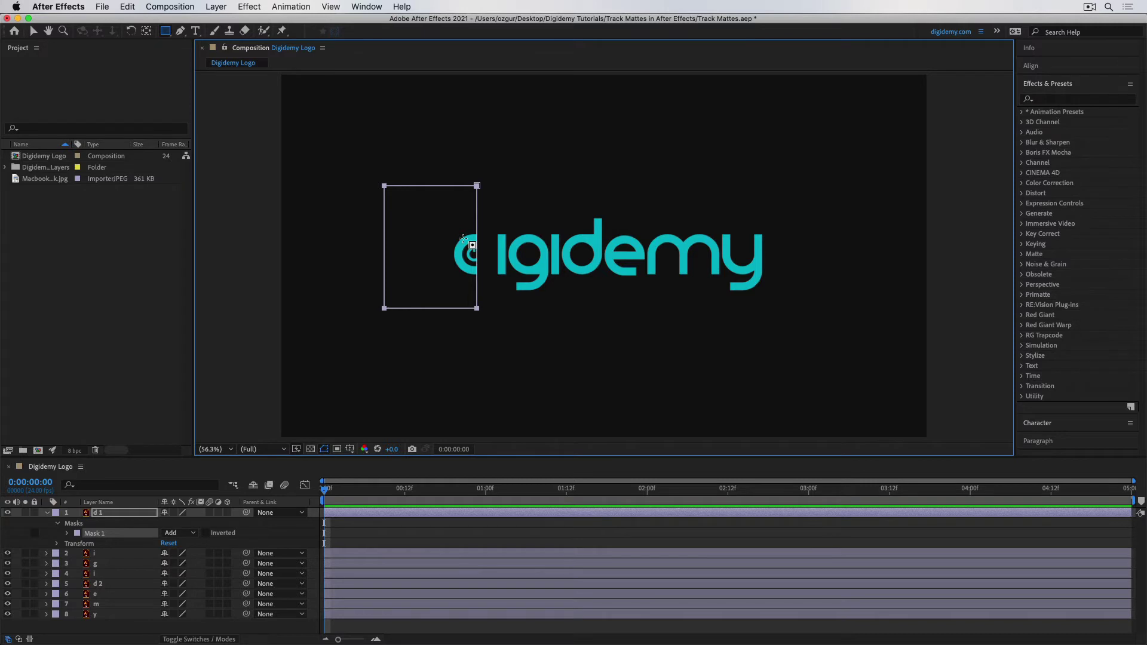
pyautogui.press('Delete')
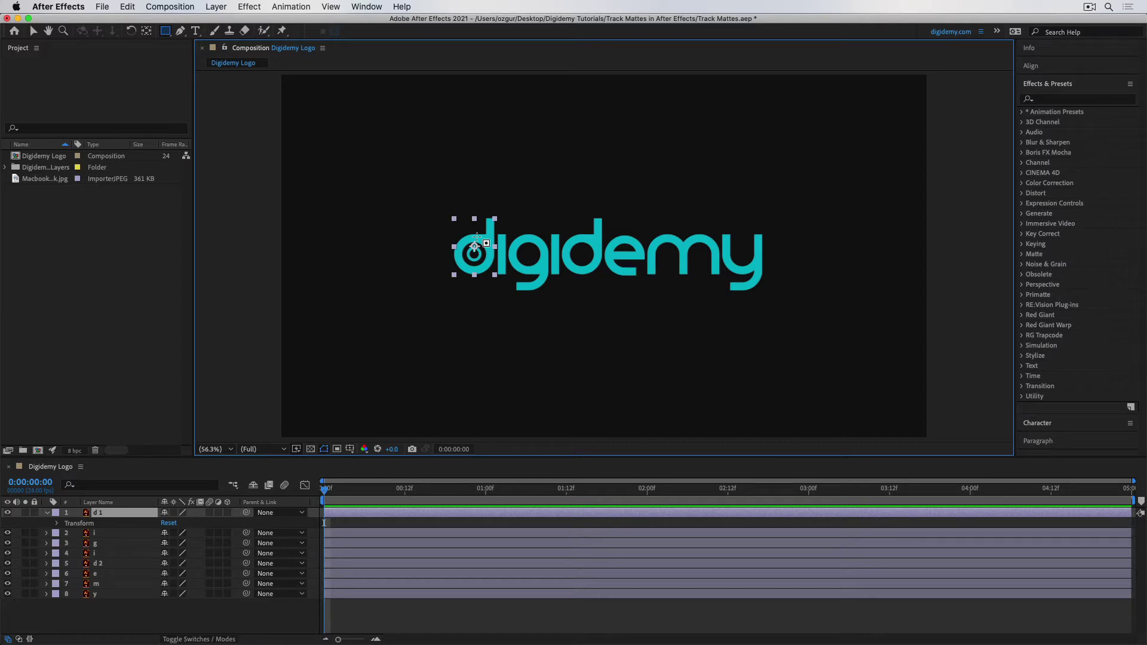
# - Create a new 1920 × 1080 px solid layer in deep red
pyautogui.click(224, 8)
pyautogui.moveTo(241, 22)
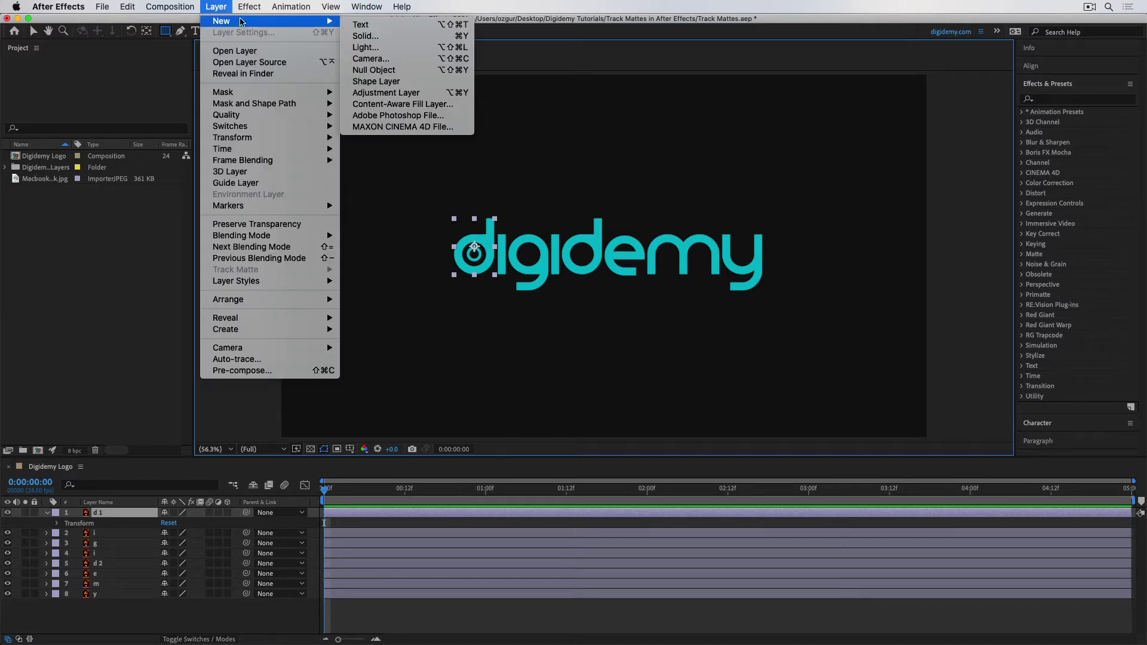
pyautogui.click(391, 37)
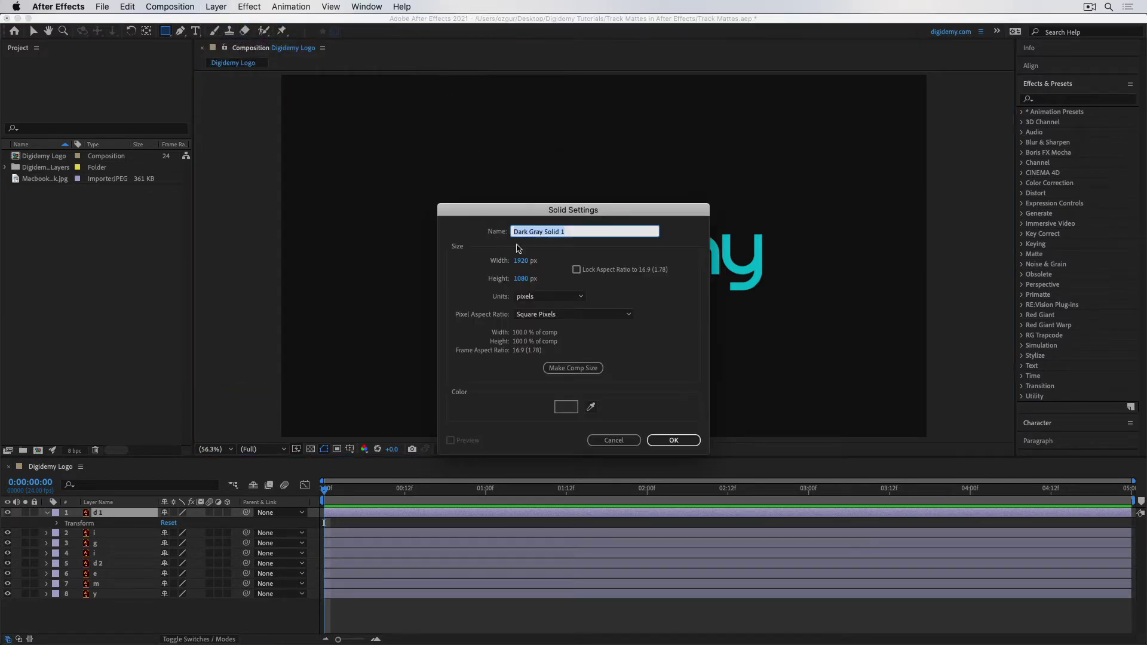
pyautogui.click(566, 407)
pyautogui.click(949, 269)
pyautogui.click(1094, 218)
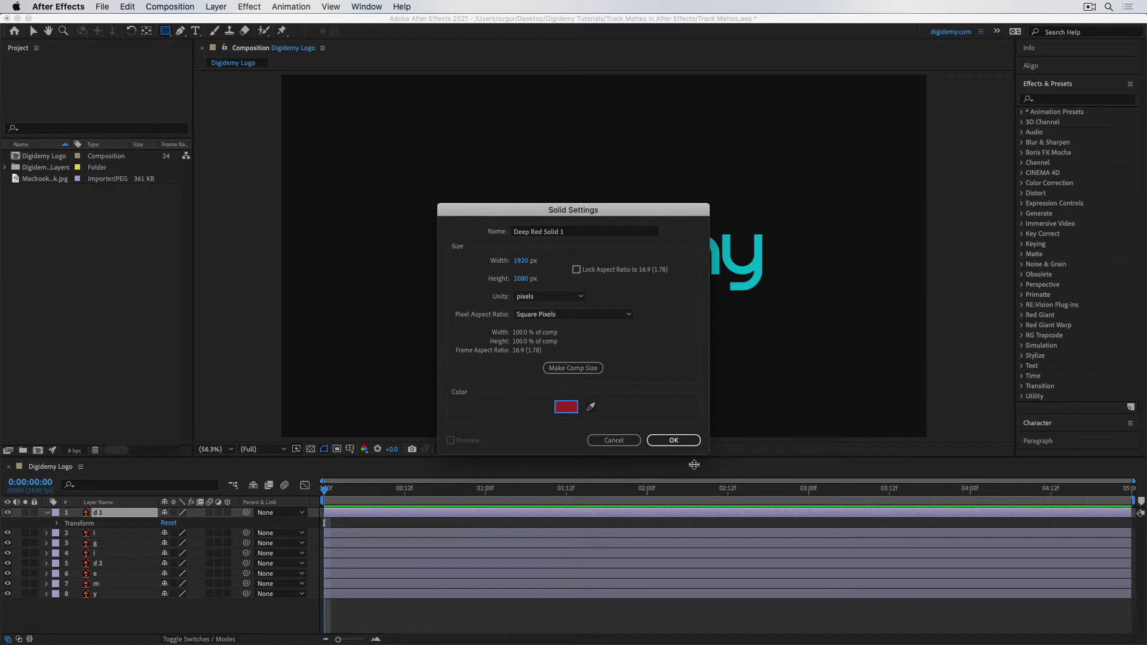
pyautogui.click(686, 440)
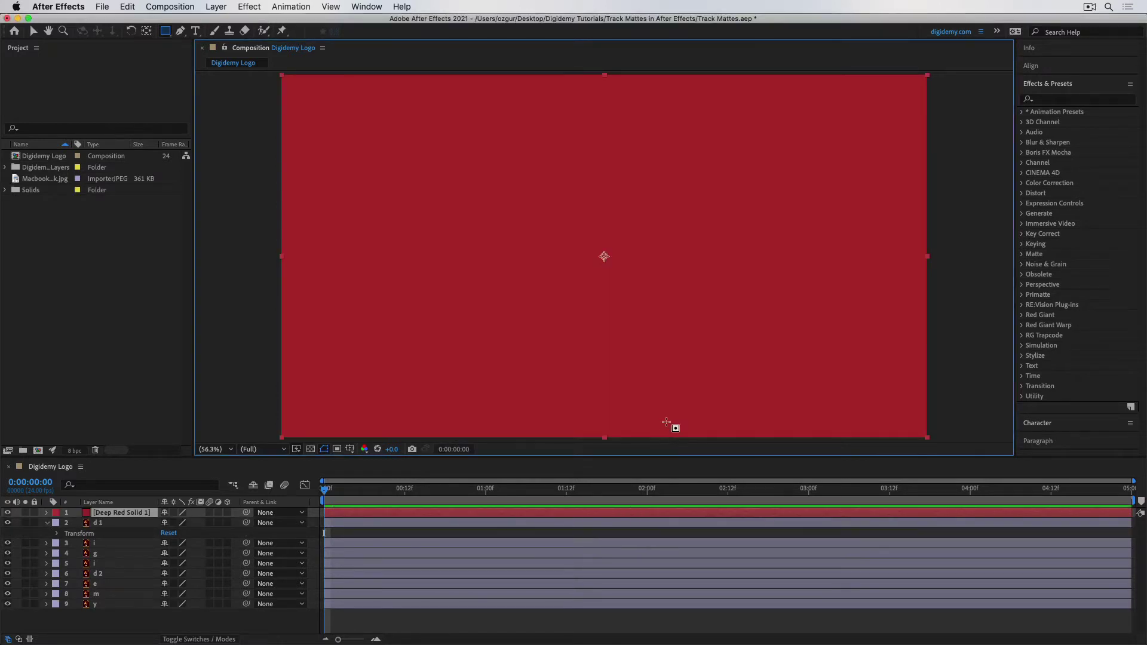
# - Scale the red solid down around its center, leaving a margin on every side of the composition
pyautogui.press('v')
pyautogui.moveTo(928, 77); pyautogui.dragTo(814, 170)
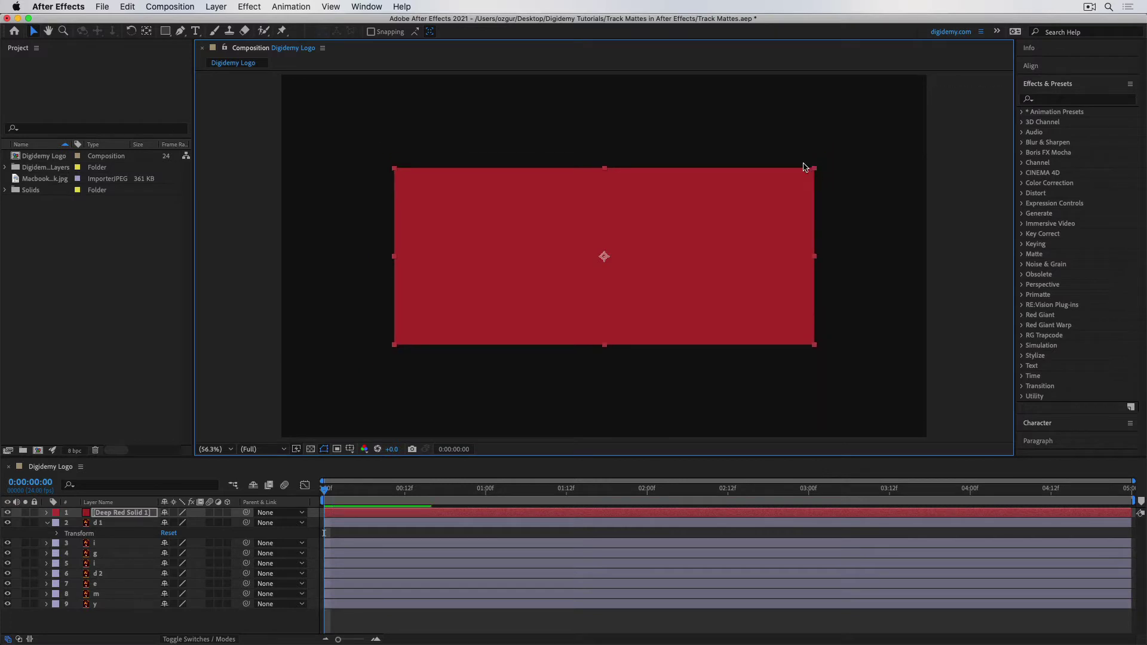
# - Solo the red solid and the d 1 layer, and move the solid to the right of the letter d
pyautogui.click(26, 512)
pyautogui.click(25, 522)
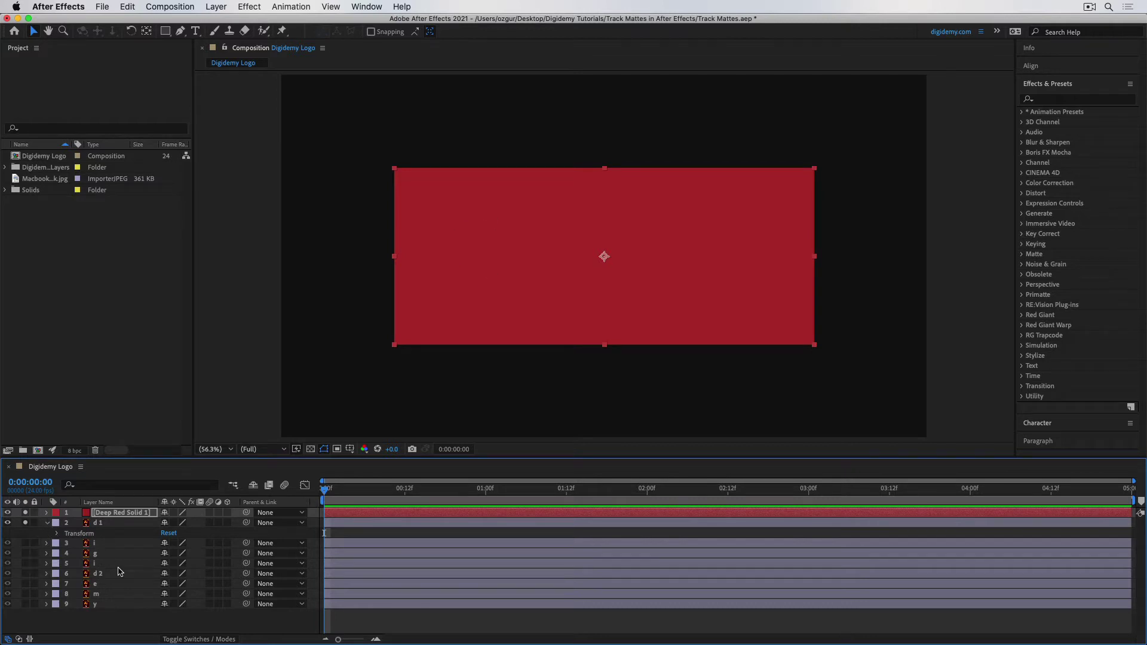
pyautogui.moveTo(458, 288); pyautogui.dragTo(579, 267)
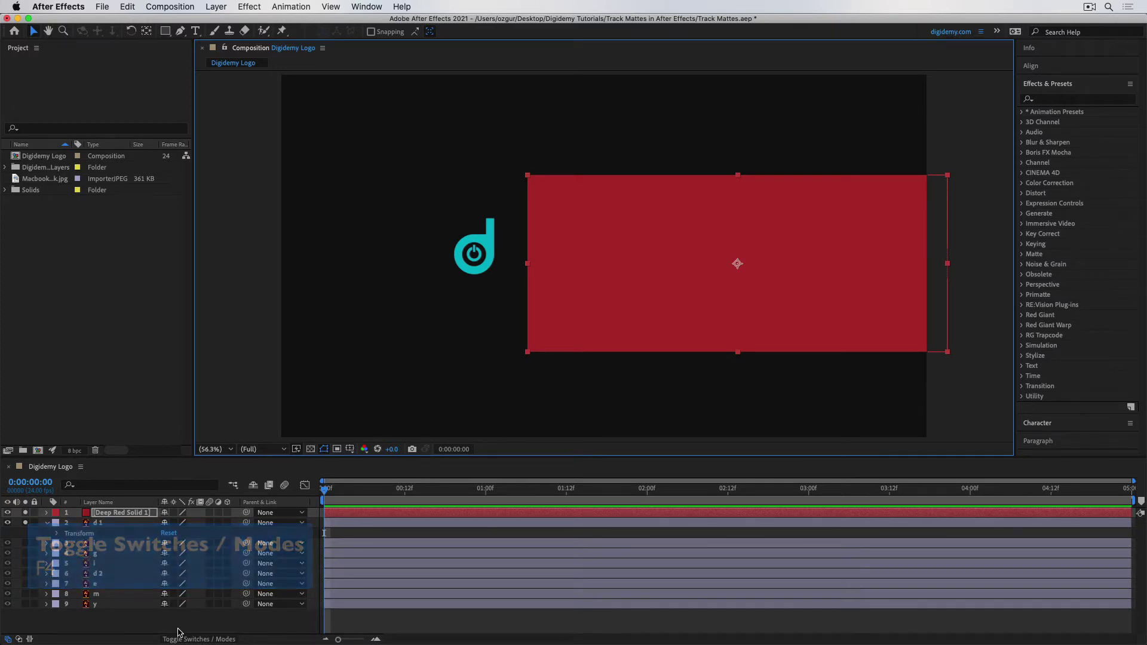
# - Show the layer modes columns and view the track matte options of the d 1 layer
pyautogui.click(177, 632)
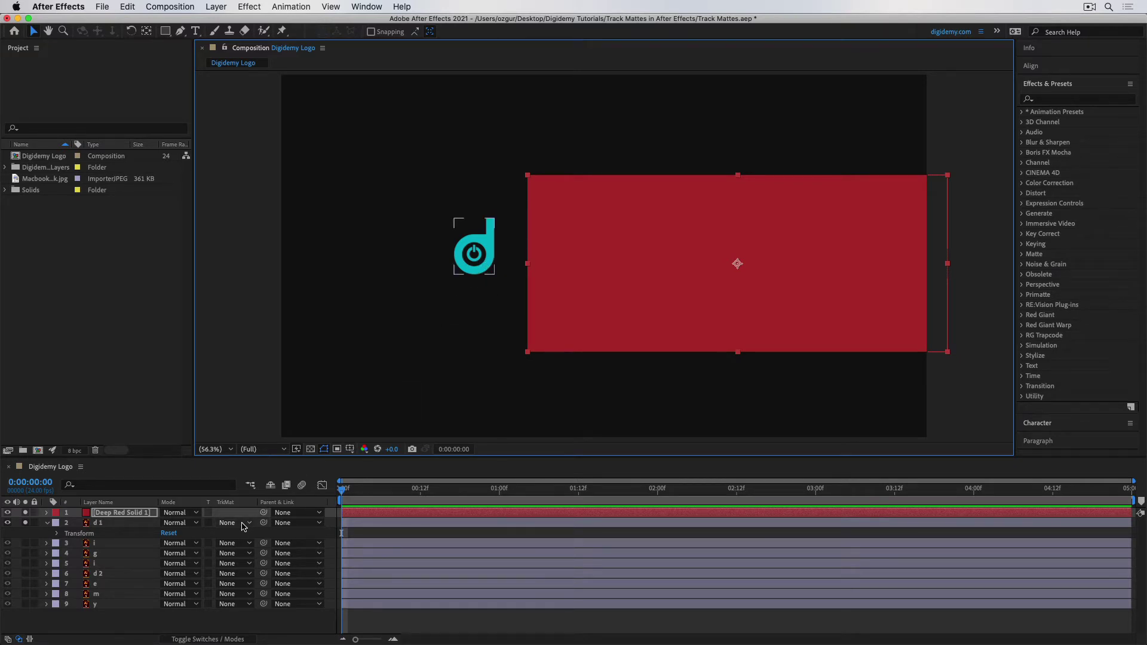
pyautogui.click(250, 524)
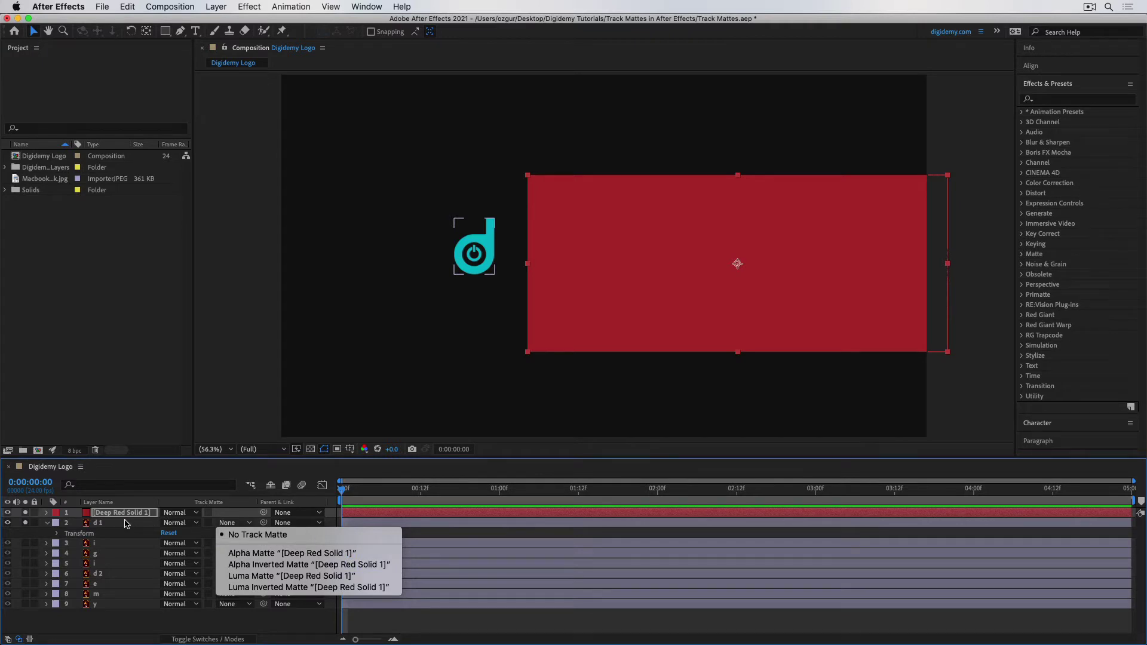
pyautogui.click(130, 526)
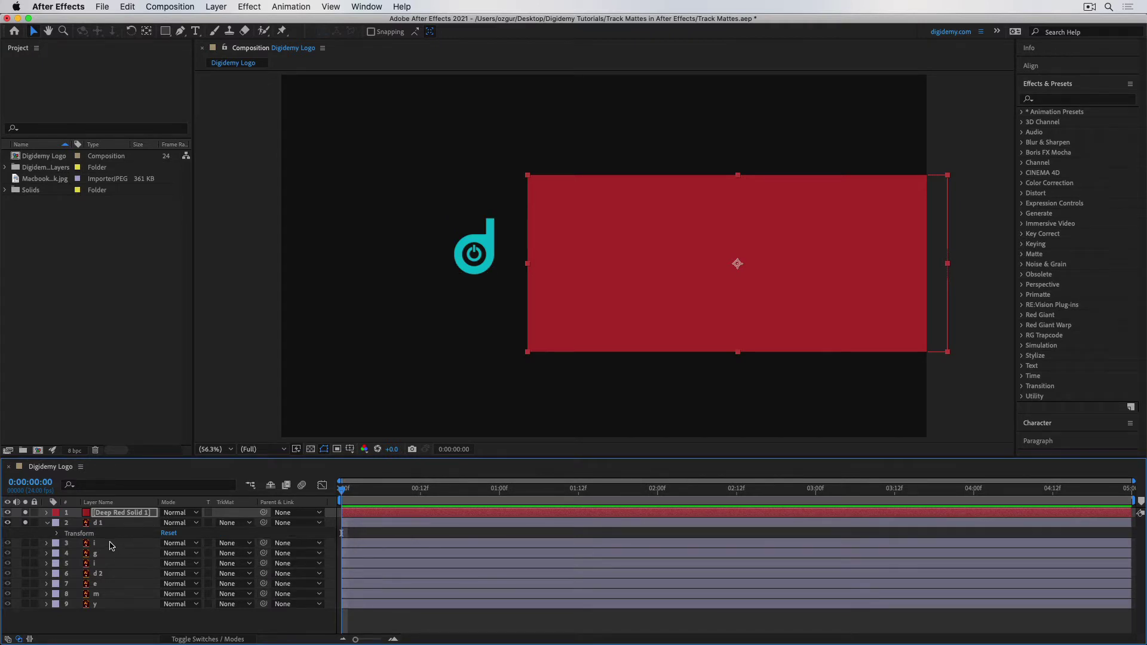
# - Check which layer the track matte options refer to for the i layer below d 1 and for the y layer
pyautogui.click(123, 543)
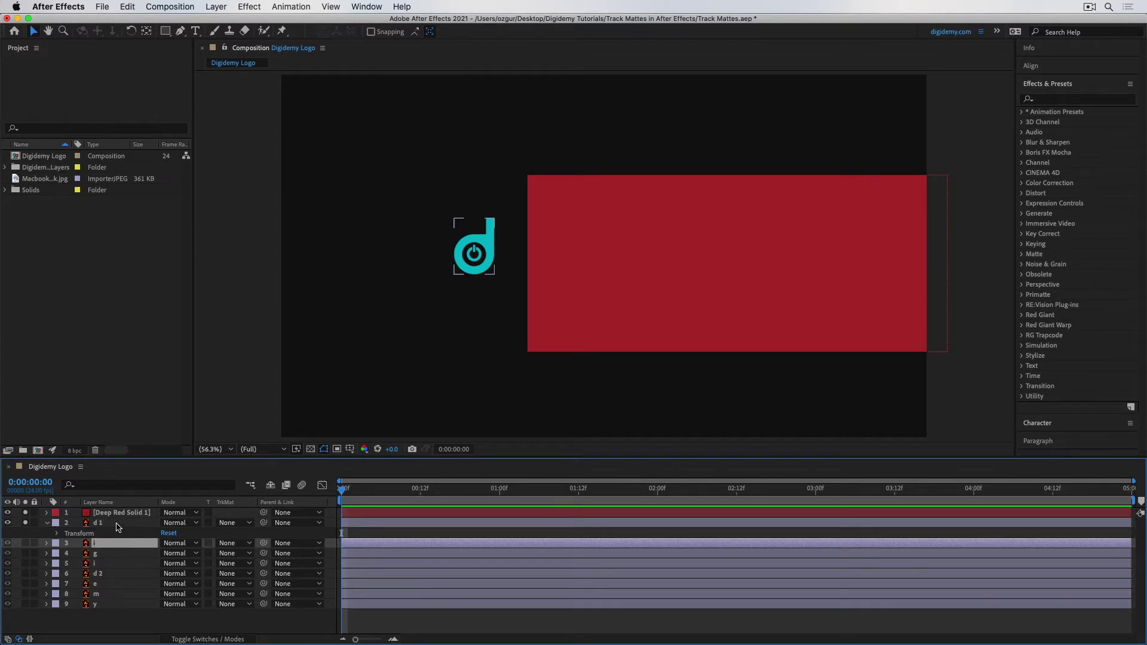
pyautogui.click(233, 543)
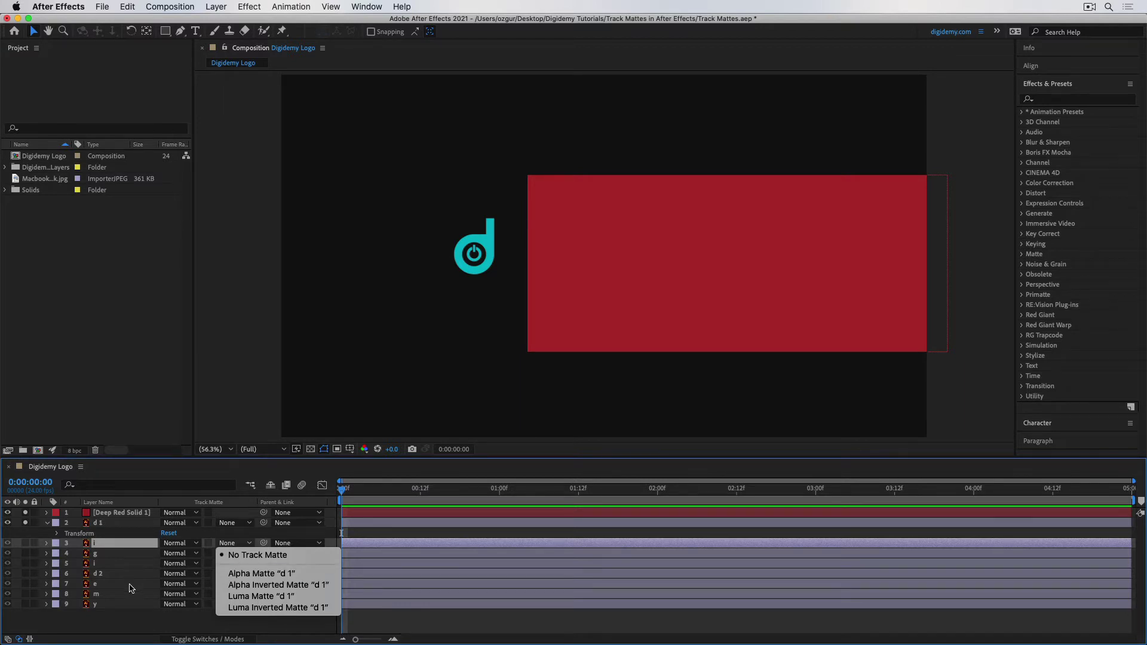
pyautogui.click(127, 608)
pyautogui.click(127, 608)
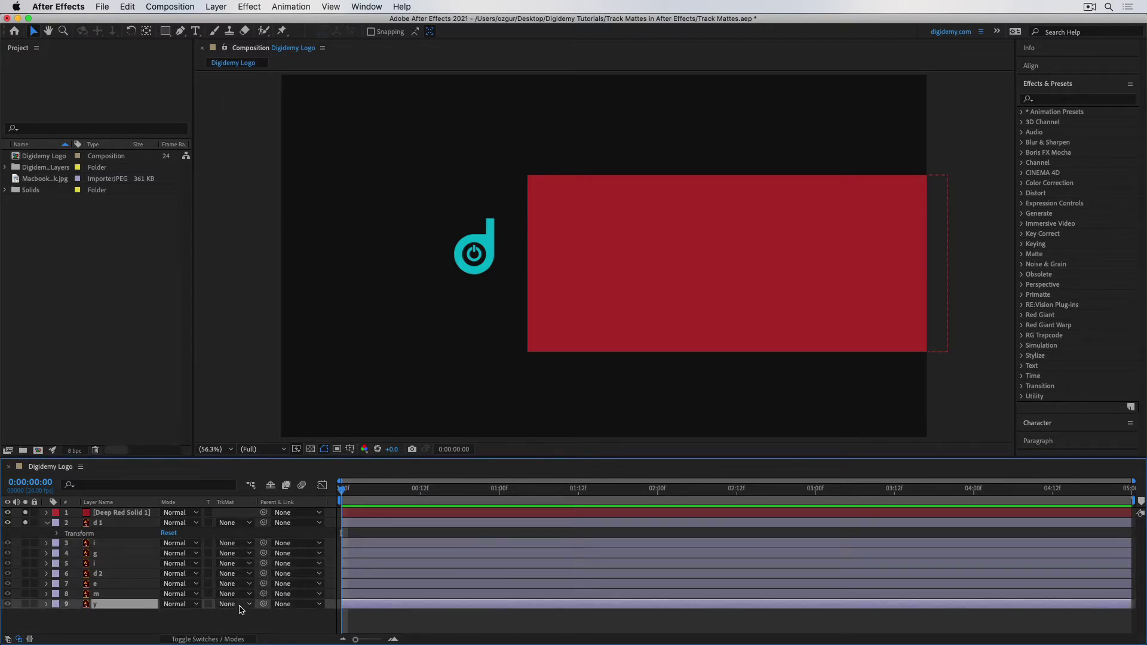
pyautogui.click(239, 603)
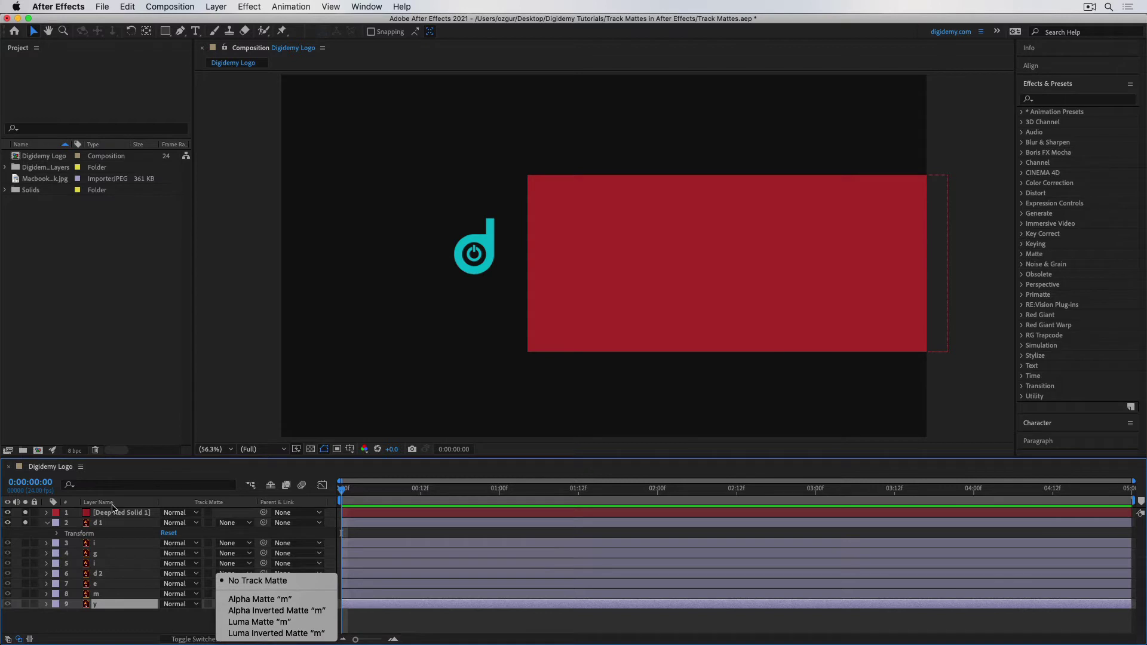
pyautogui.click(132, 514)
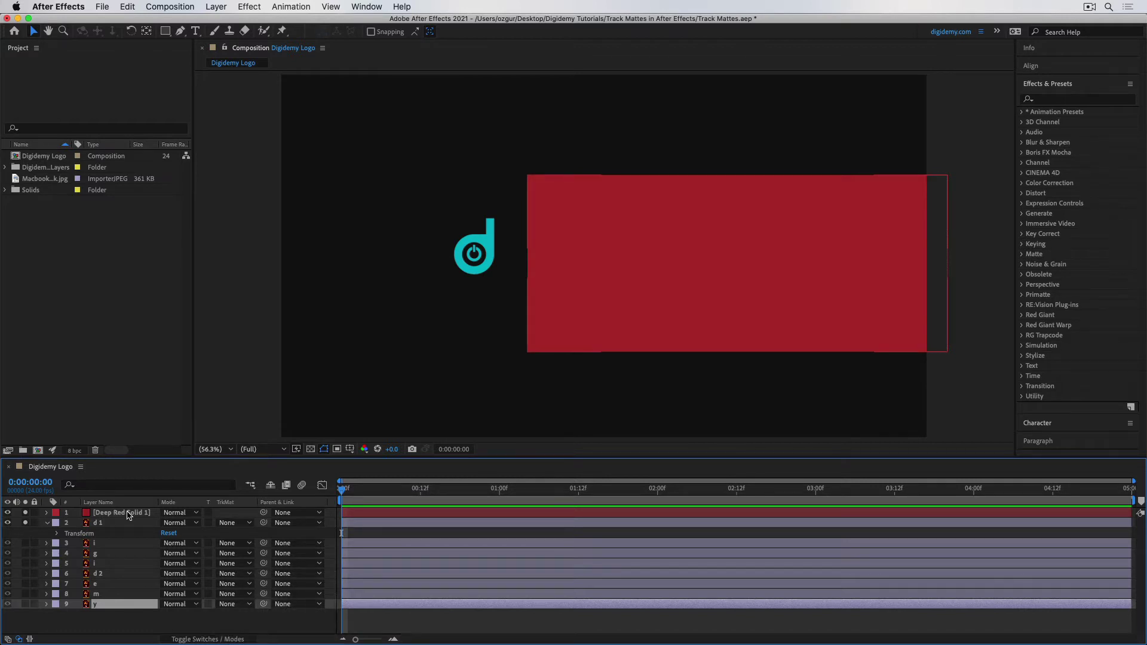
# - Set the d 1 layer's track matte to Alpha Matte using the red solid above it
pyautogui.click(118, 511)
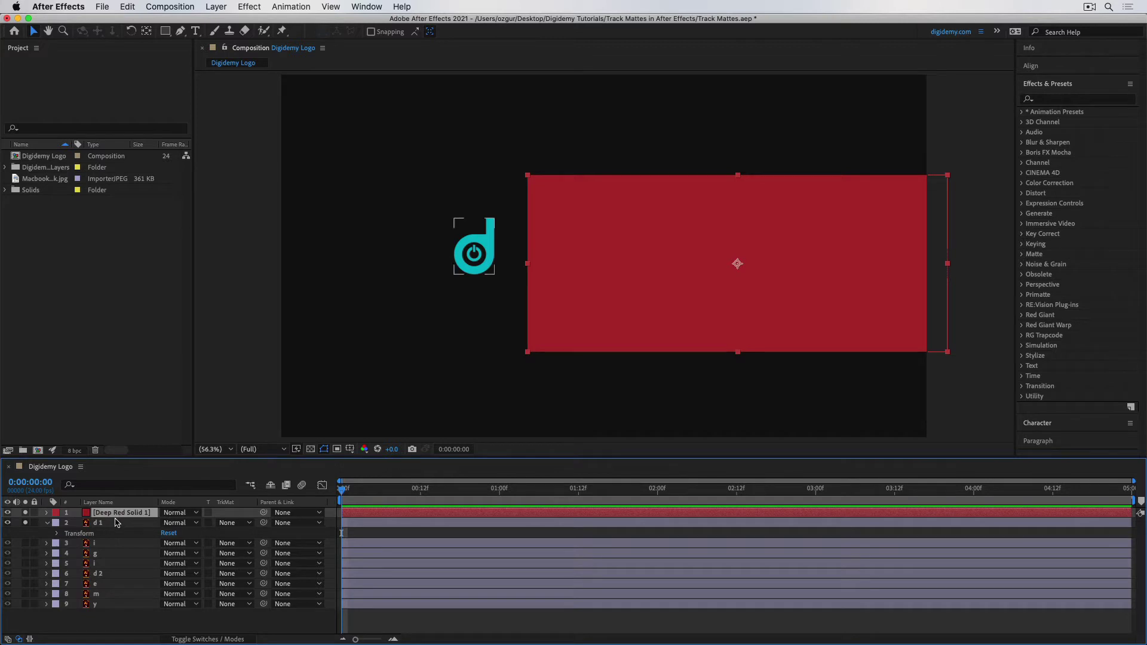
pyautogui.click(119, 523)
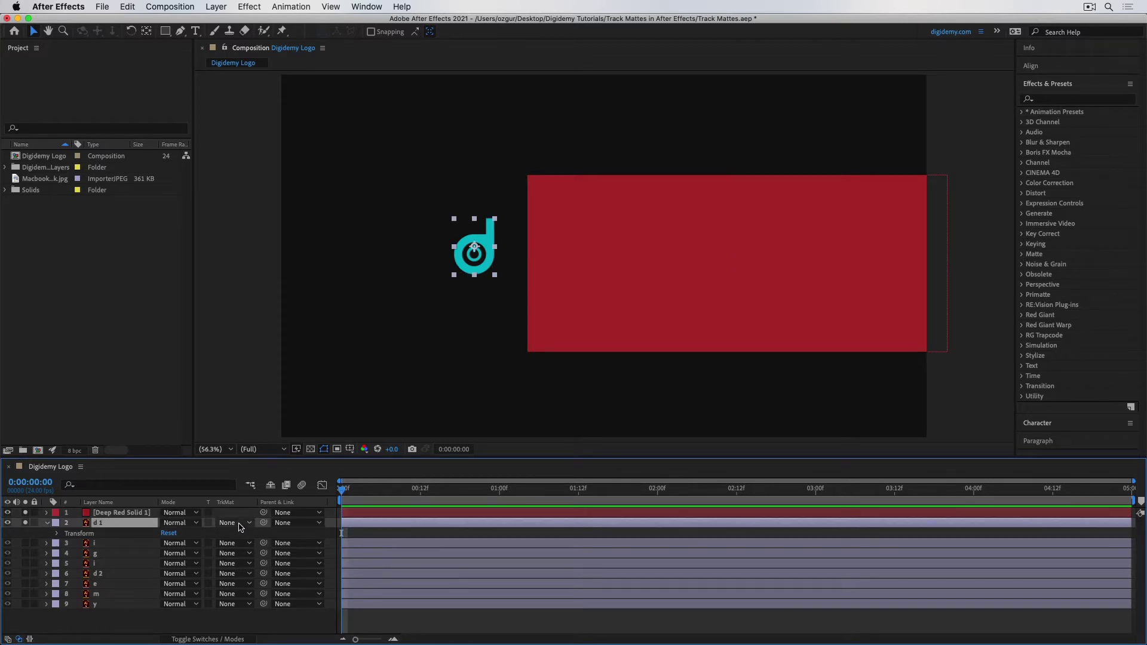
pyautogui.click(238, 523)
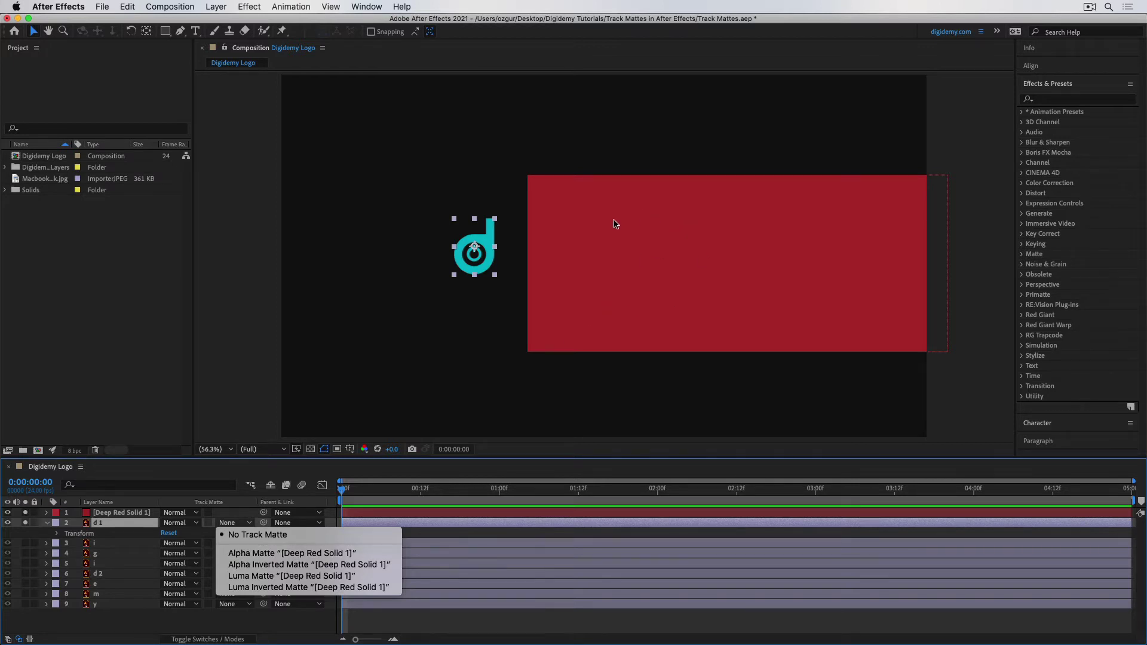
pyautogui.click(306, 555)
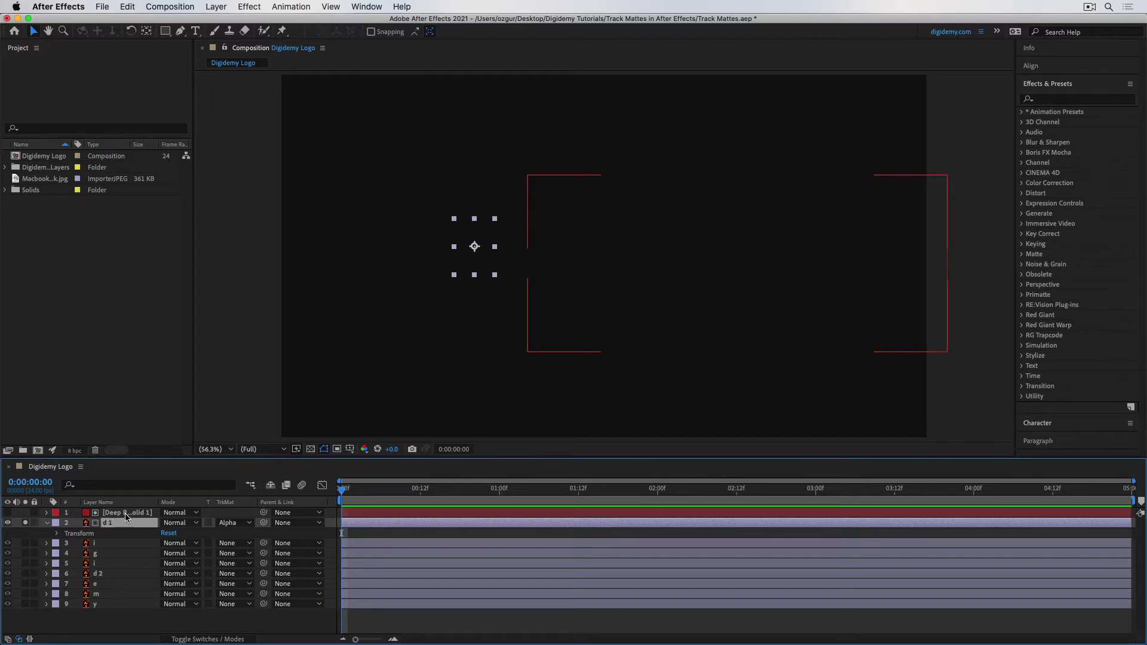
# - Move the letter d down and partly into the matte solid's area, and undo the move
pyautogui.moveTo(470, 261); pyautogui.dragTo(519, 358)
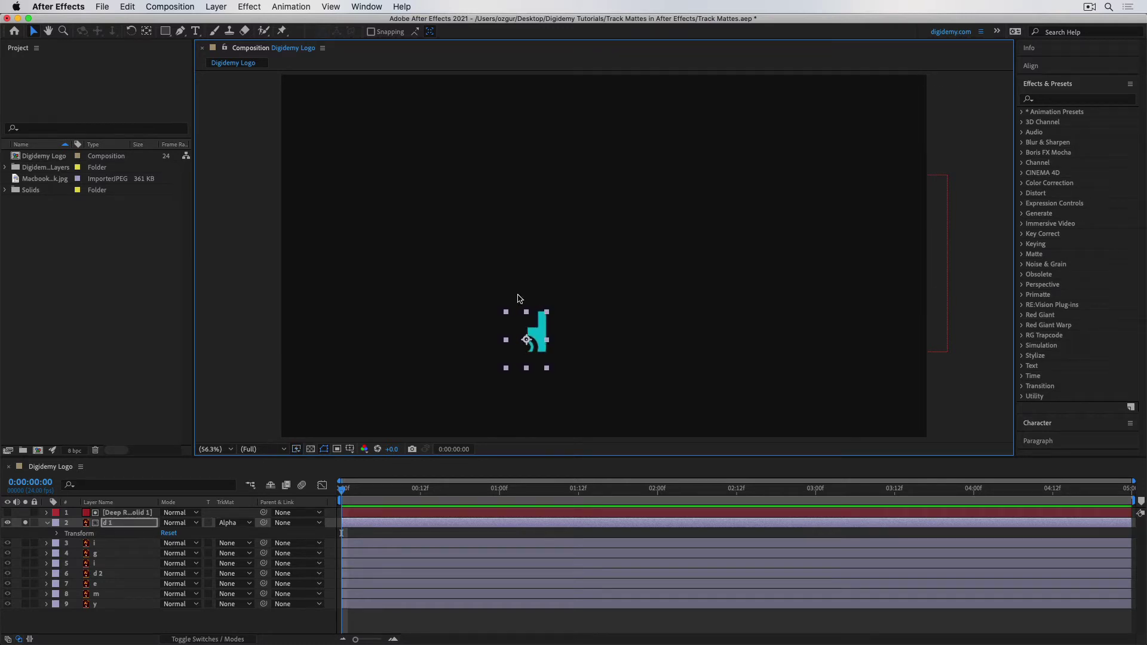
pyautogui.press('super+z')
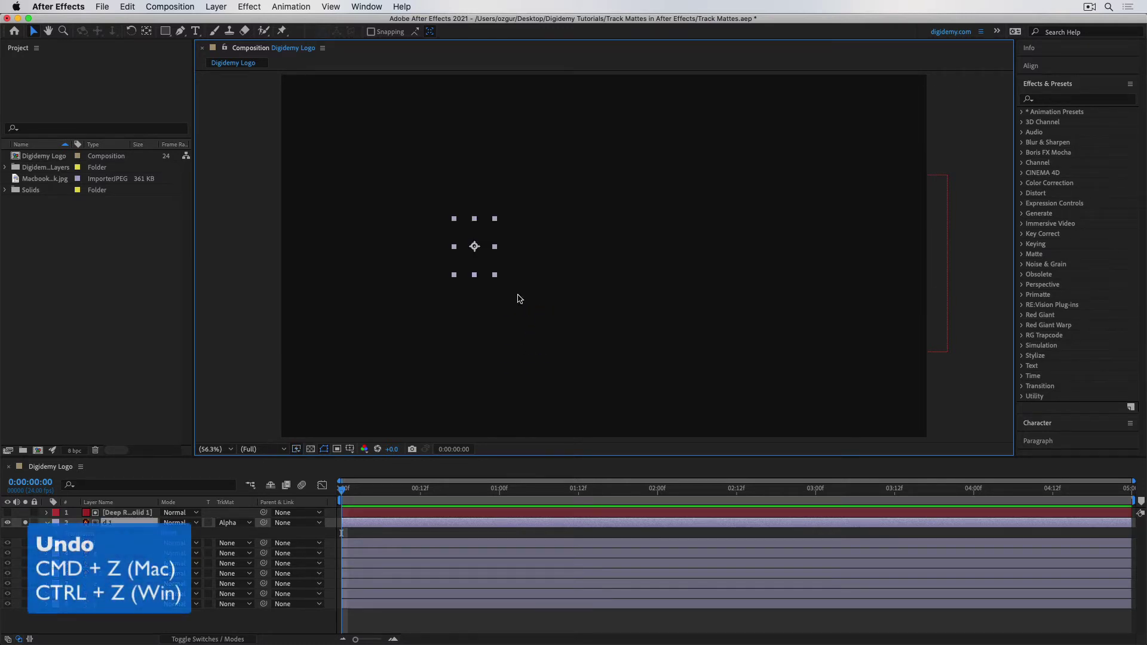
pyautogui.click(942, 219)
pyautogui.press('super+z')
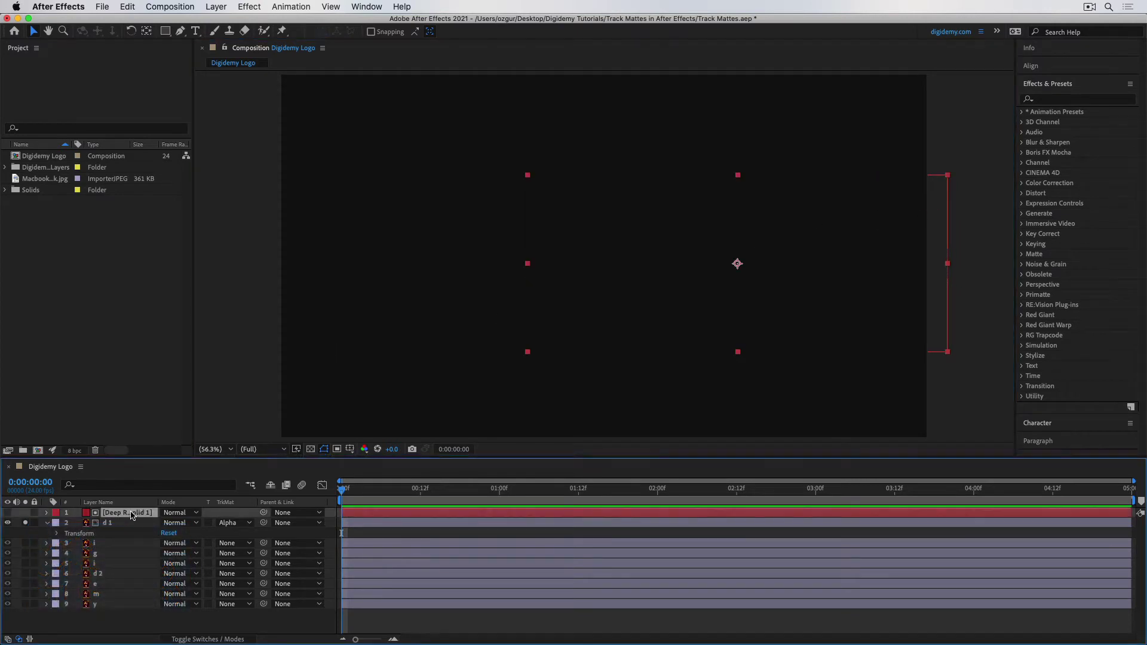
# - Move the hidden red matte solid over most of the letter d
pyautogui.moveTo(728, 222); pyautogui.dragTo(660, 259)
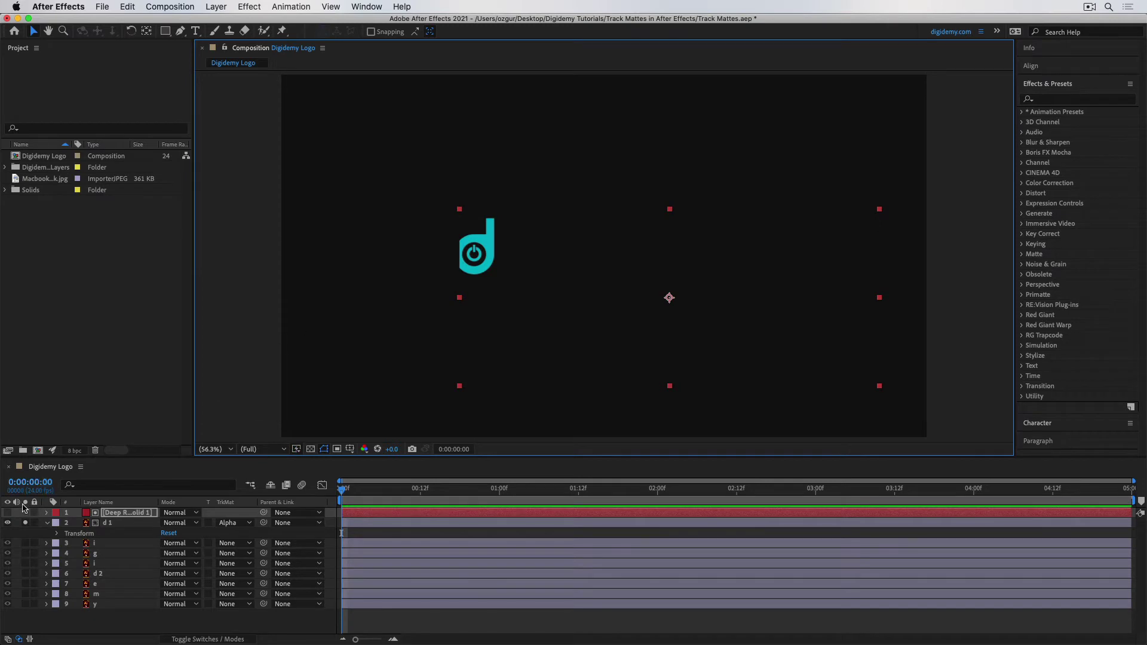
pyautogui.click(8, 519)
pyautogui.moveTo(589, 318); pyautogui.dragTo(568, 251)
# - Switch the d 1 layer's track matte to Alpha Inverted Matte and move the solid clear of the letter to its right
pyautogui.click(236, 525)
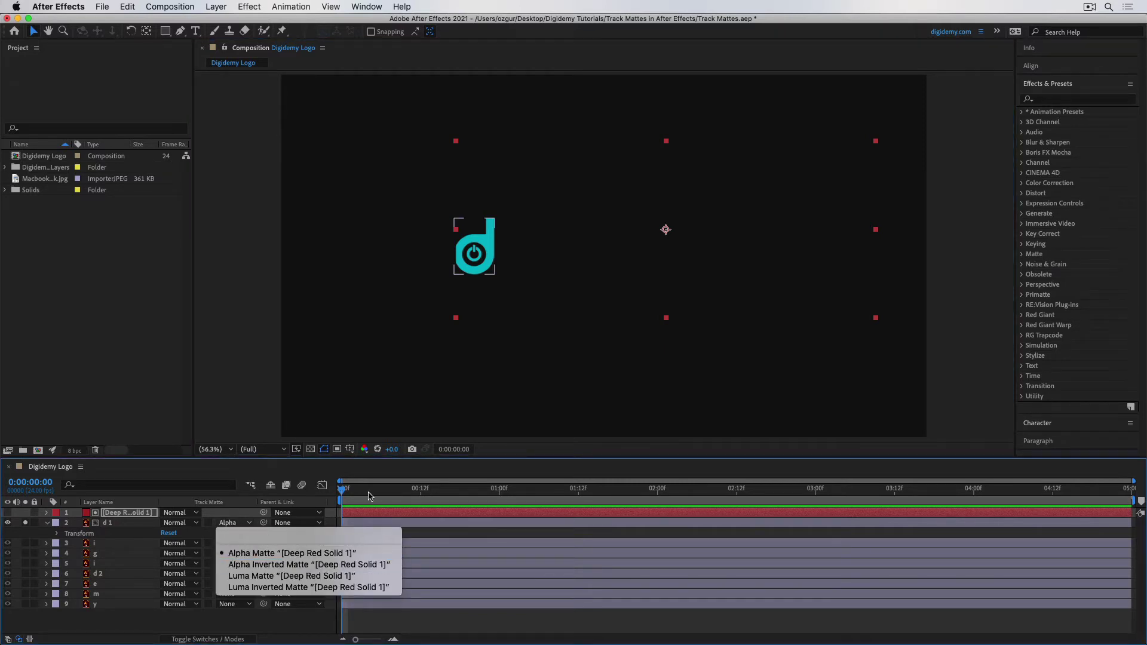
pyautogui.click(269, 565)
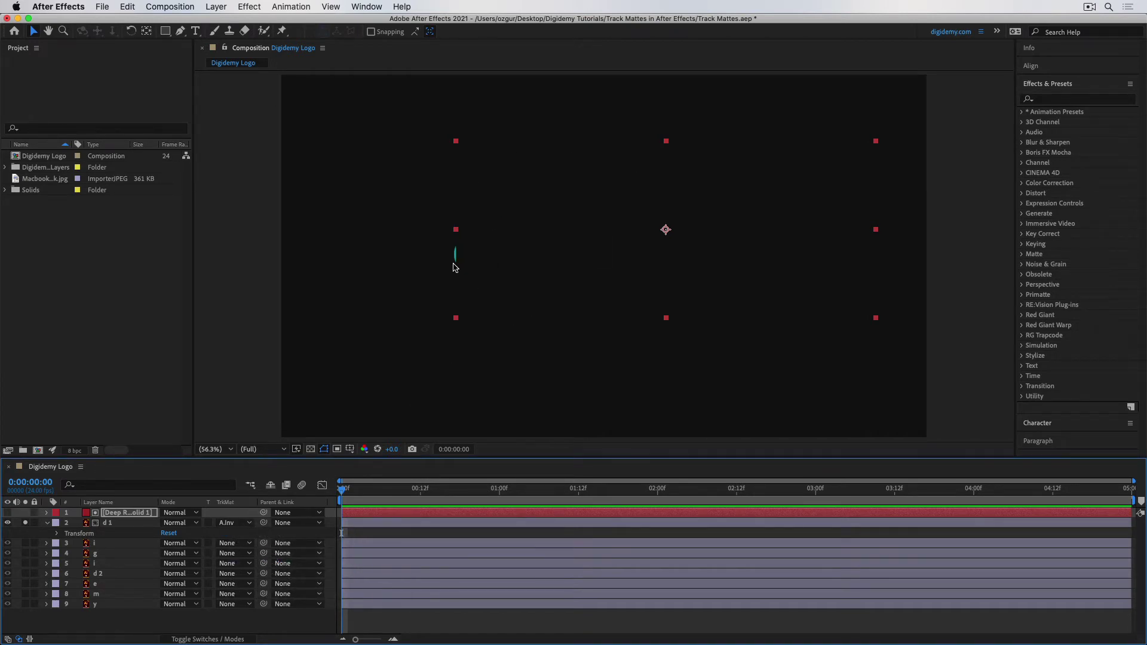
pyautogui.moveTo(570, 257); pyautogui.dragTo(625, 271)
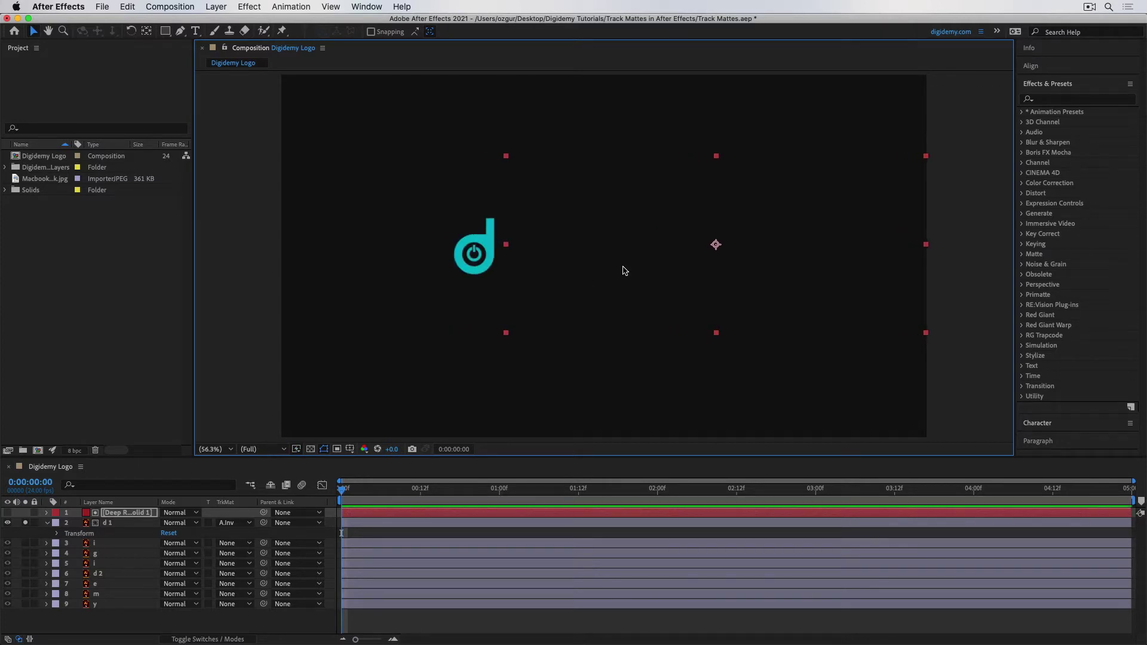
# - Switch the d 1 layer's track matte to Luma Matte and move the solid over the whole letter d
pyautogui.click(233, 522)
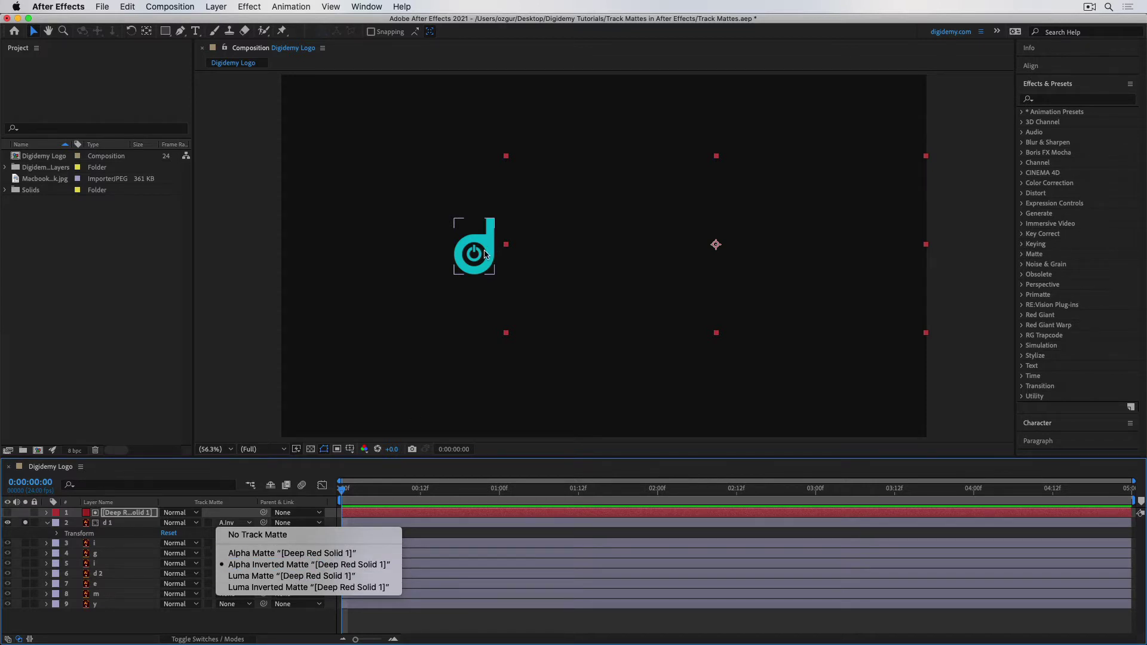
pyautogui.click(270, 576)
pyautogui.moveTo(684, 249); pyautogui.dragTo(621, 250)
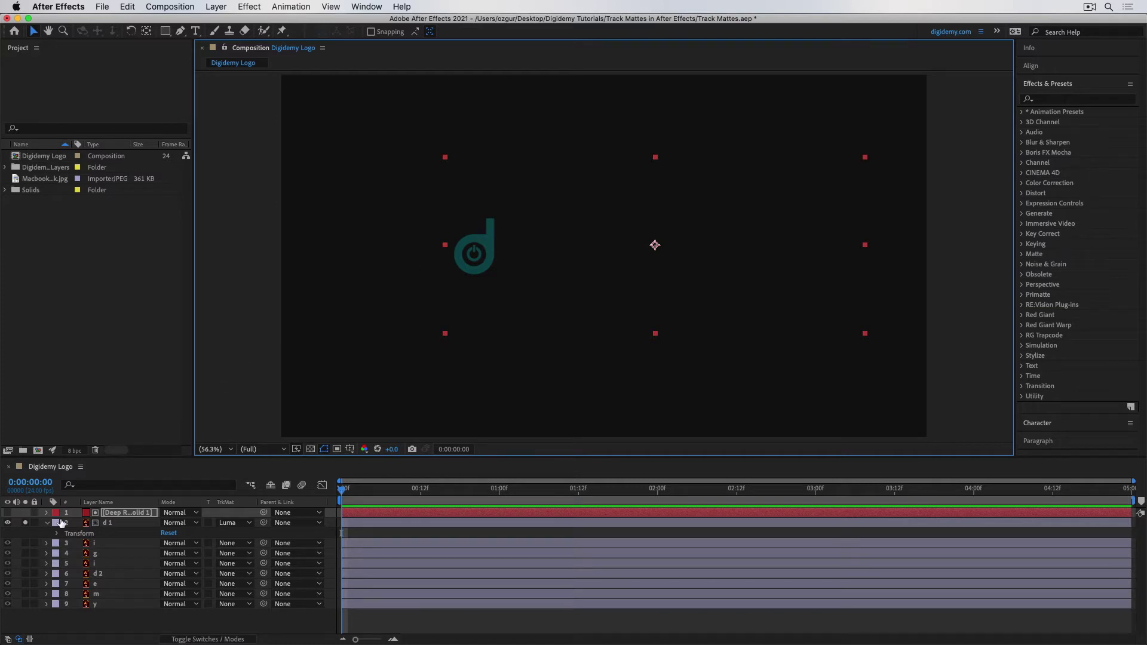
# - Change the Deep Red Solid 1 matte layer's color to white (FFFFFF) in its solid settings
pyautogui.click(90, 514)
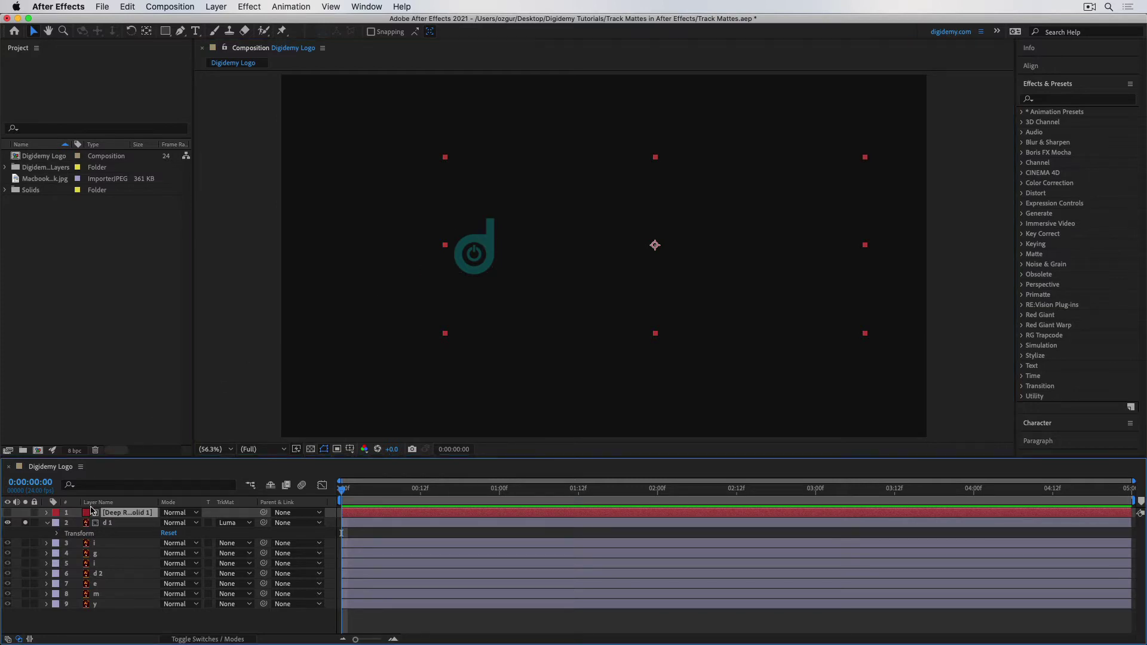
pyautogui.click(216, 7)
pyautogui.click(227, 31)
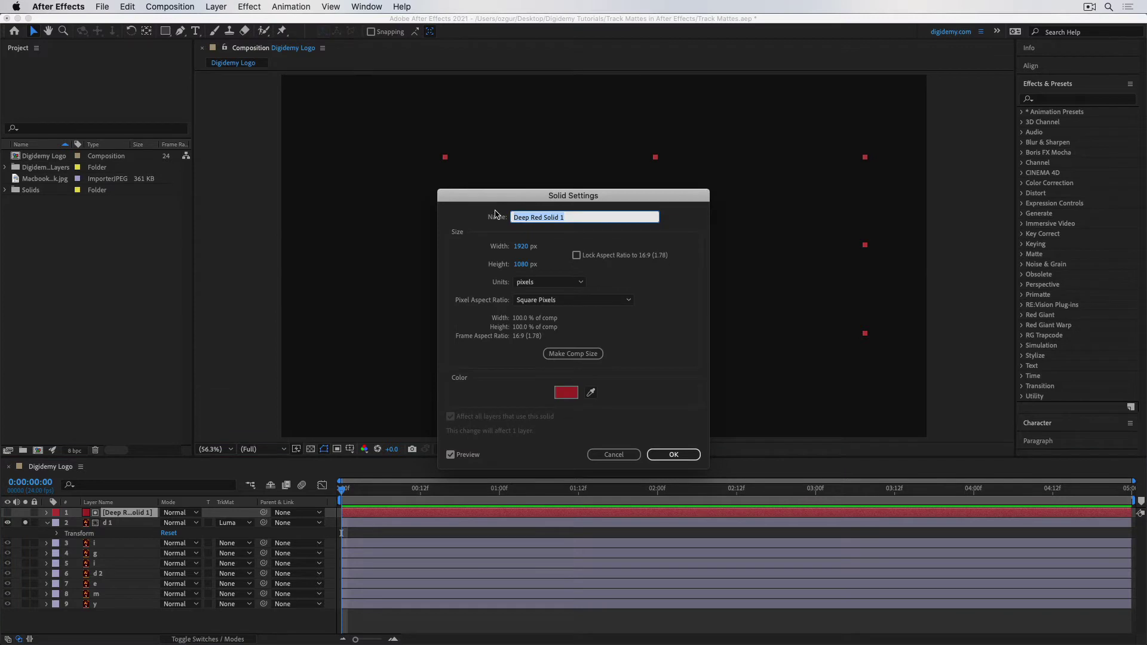
pyautogui.moveTo(503, 199); pyautogui.dragTo(679, 118)
pyautogui.click(743, 311)
pyautogui.click(874, 263)
pyautogui.moveTo(866, 252); pyautogui.dragTo(834, 219)
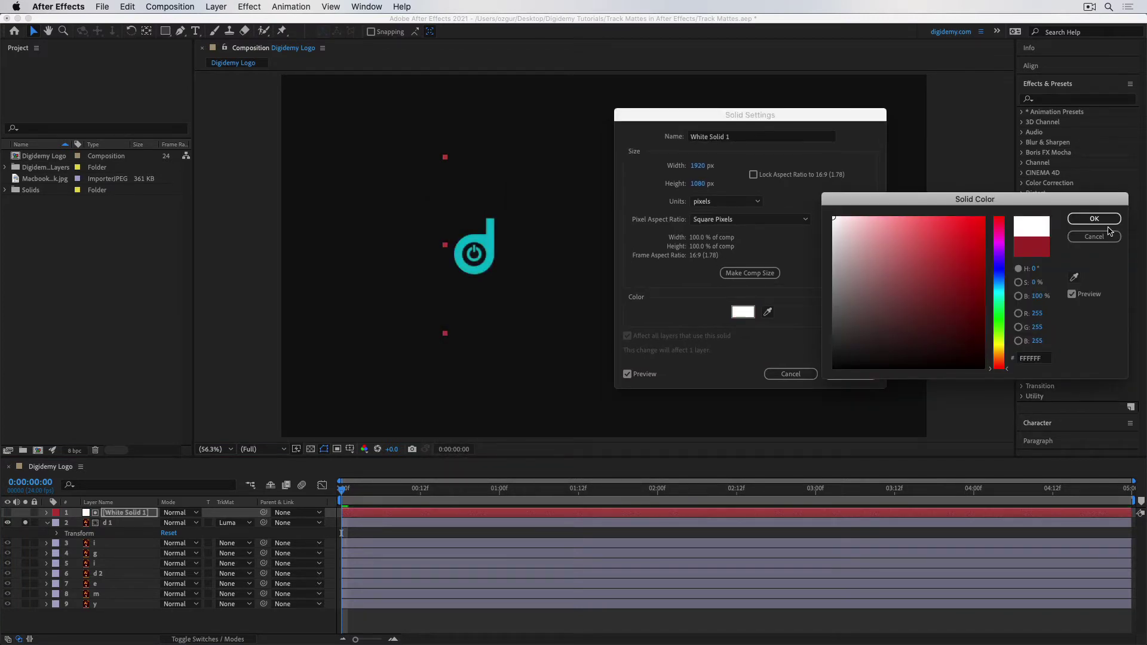
pyautogui.click(1083, 222)
pyautogui.click(851, 374)
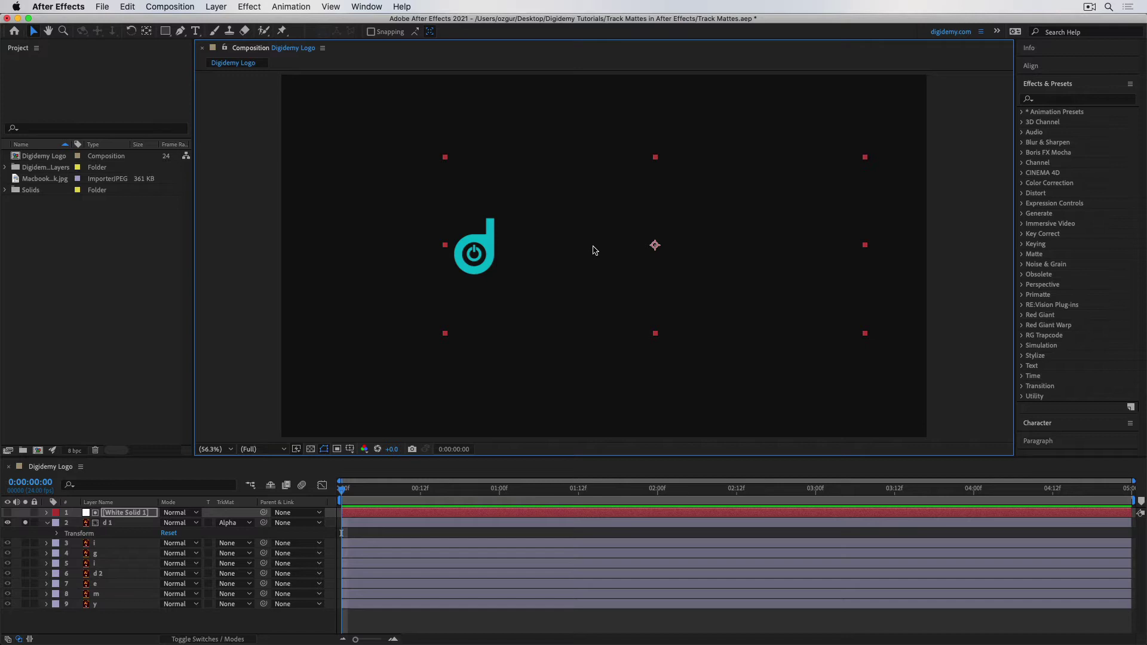
# - Delete the white solid matte layer, turn off solo on the d 1 layer and deselect all layers
pyautogui.press('Delete')
pyautogui.click(43, 512)
pyautogui.click(25, 512)
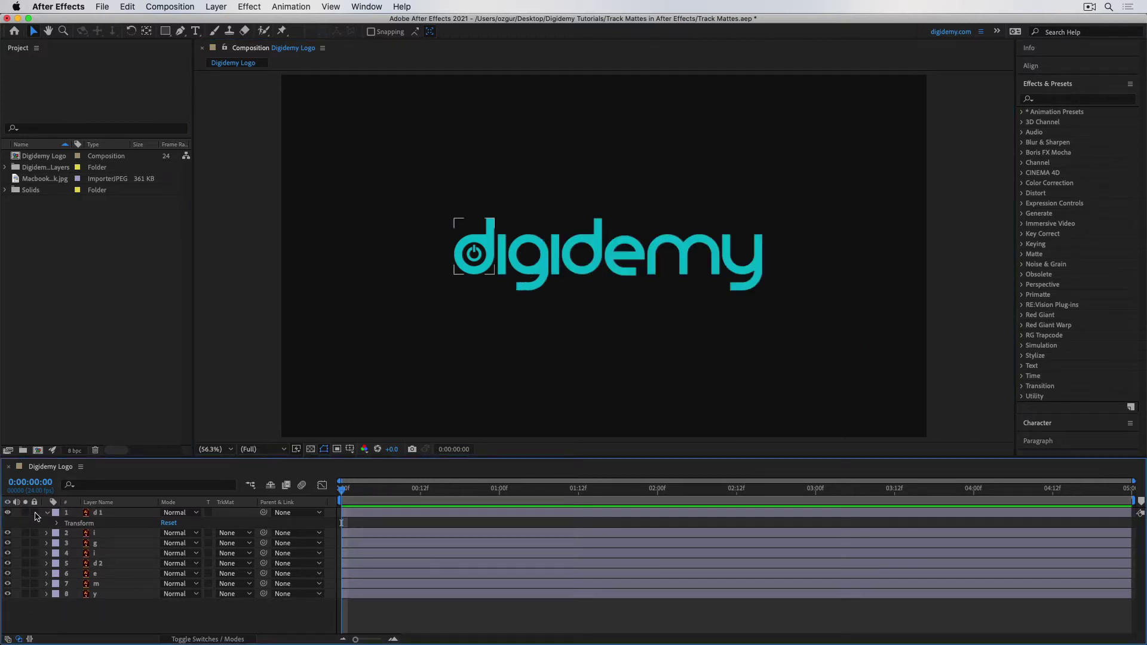
pyautogui.press('F2')
# - Add the Macbook on Desk.jpg image to the composition beneath all letter layers and collapse the d 1 layer's properties
pyautogui.click(52, 179)
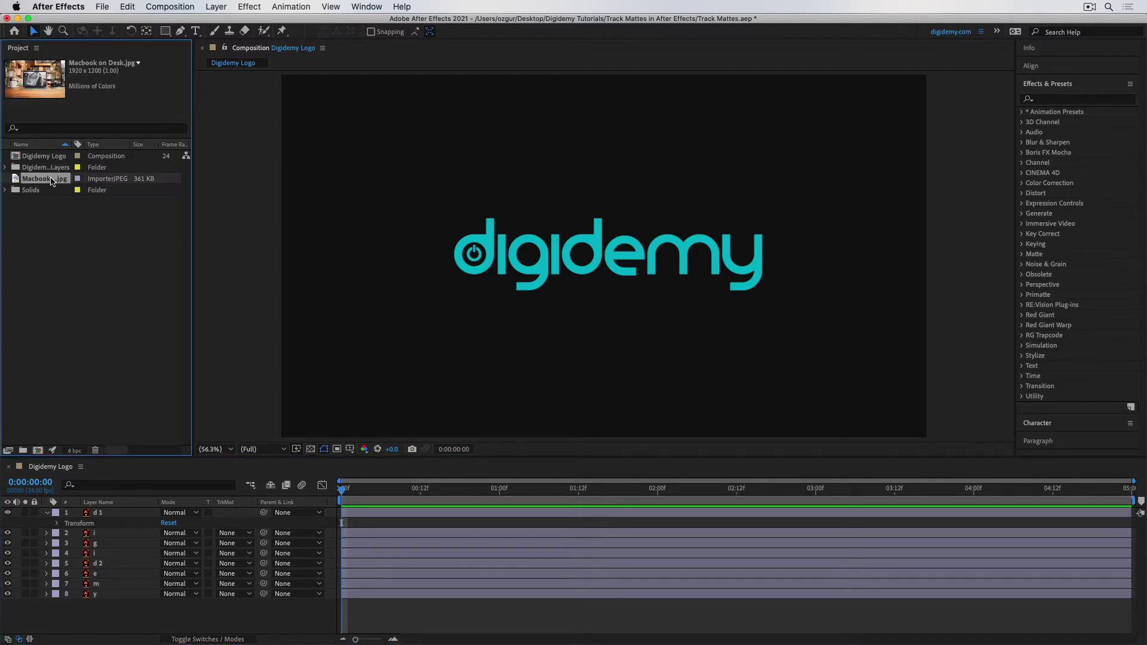
pyautogui.moveTo(52, 179); pyautogui.dragTo(95, 599)
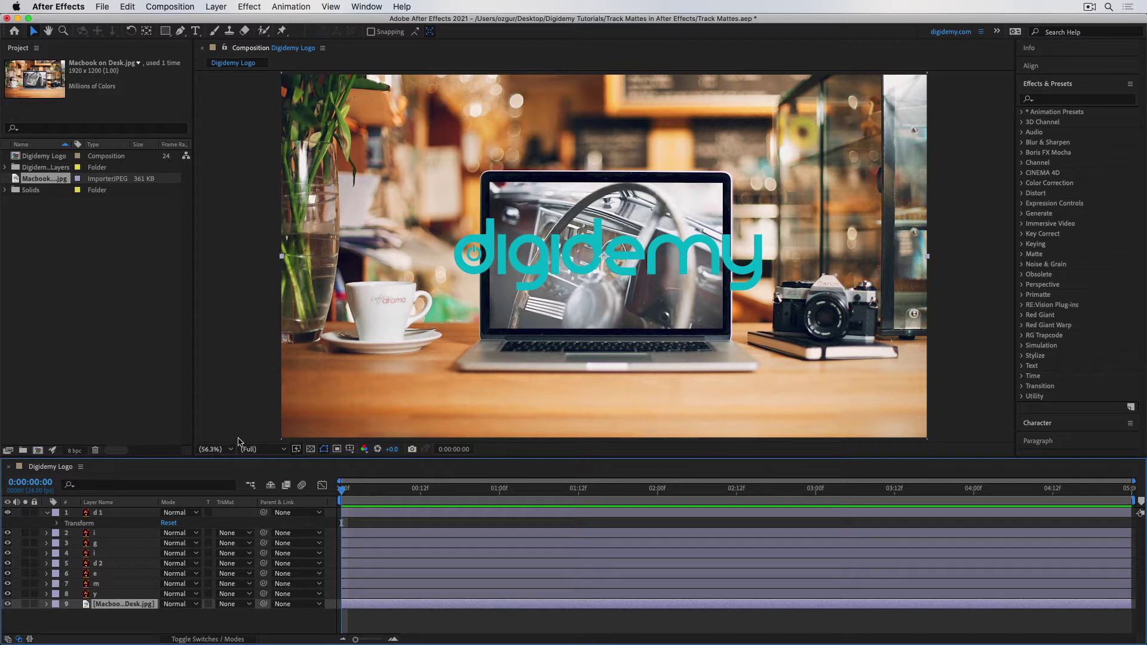
pyautogui.click(47, 512)
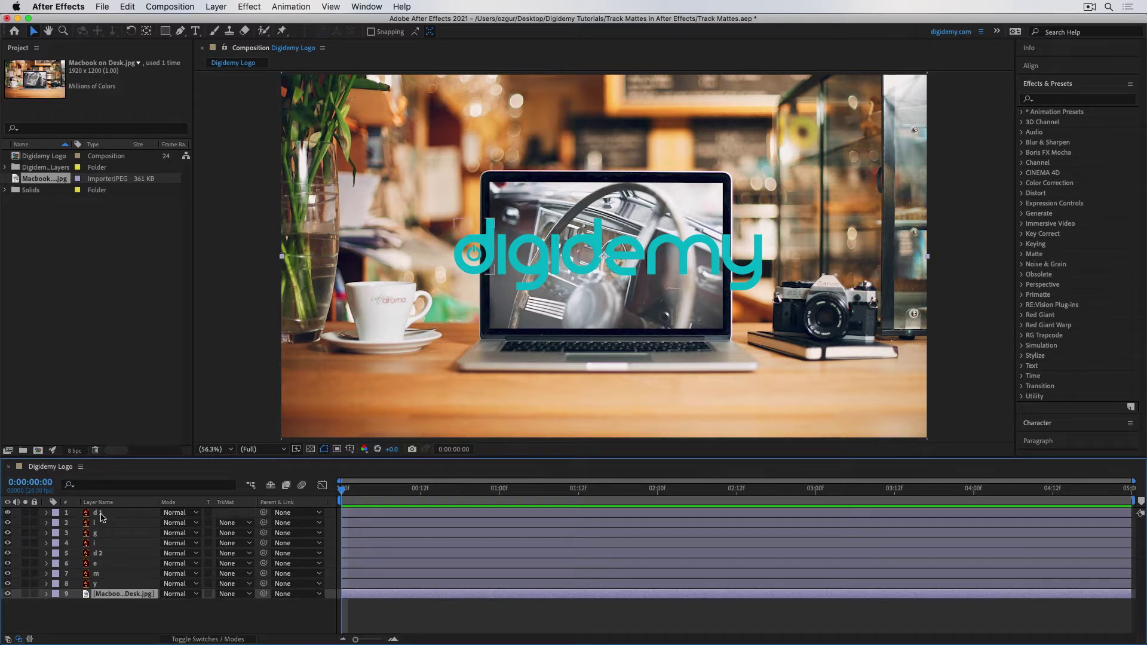
# - Pre-compose all the letter layers, from d 1 through y, into a new composition named Letters
pyautogui.click(99, 584)
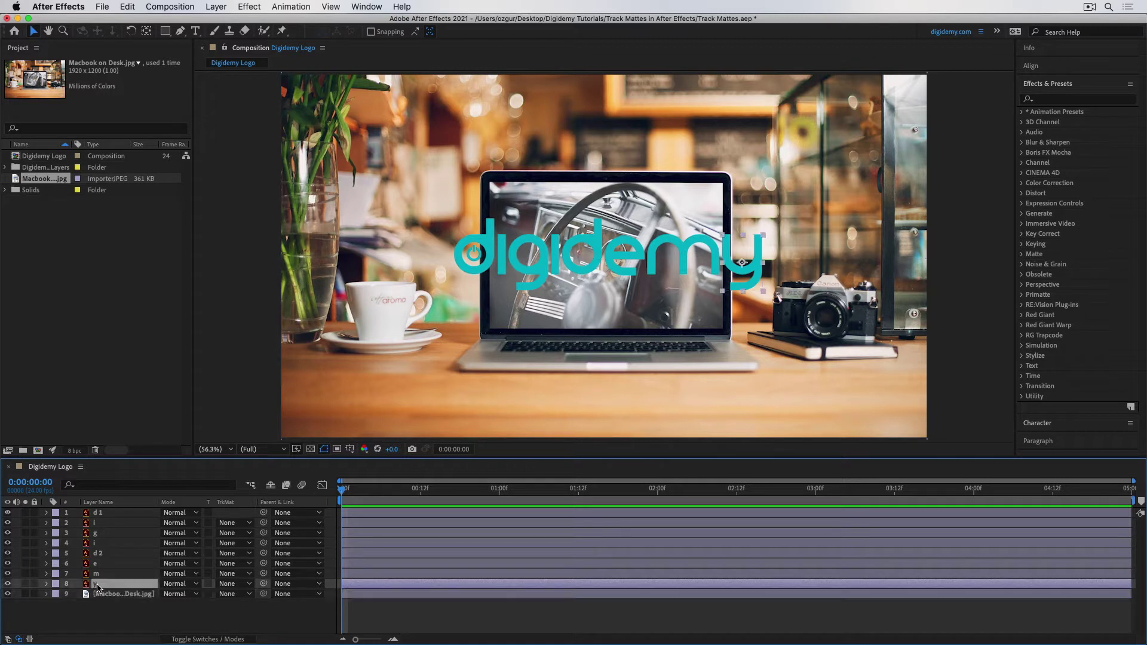
pyautogui.keyDown('shift'); pyautogui.click(122, 514); pyautogui.keyUp('shift')
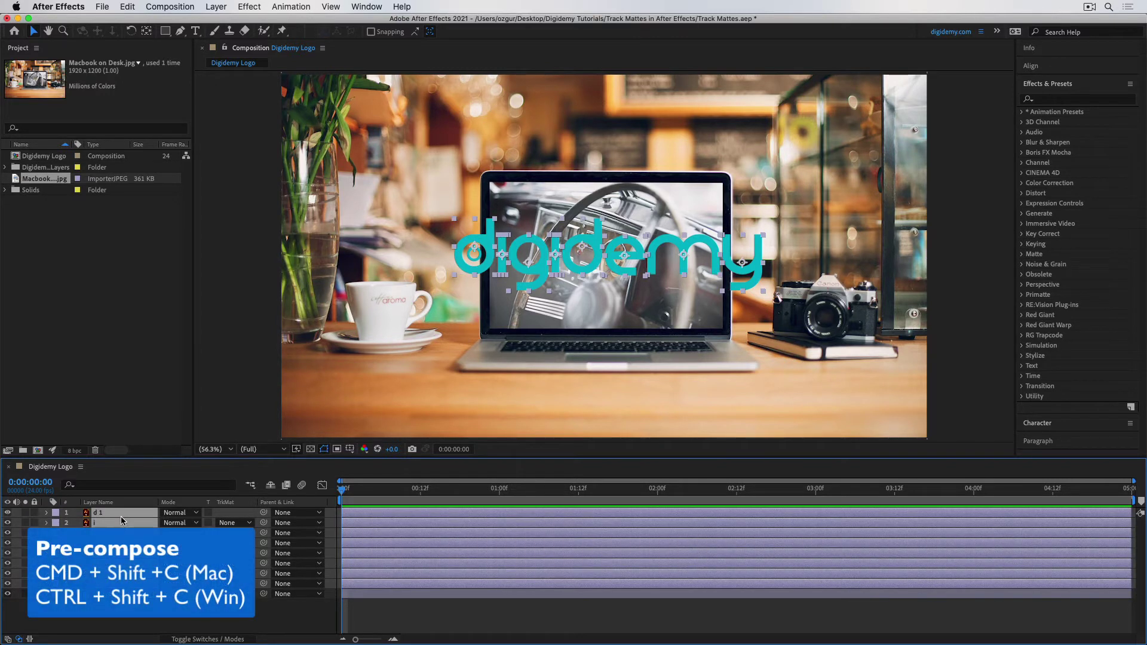
pyautogui.press('super+shift+c')
pyautogui.write('Letters')
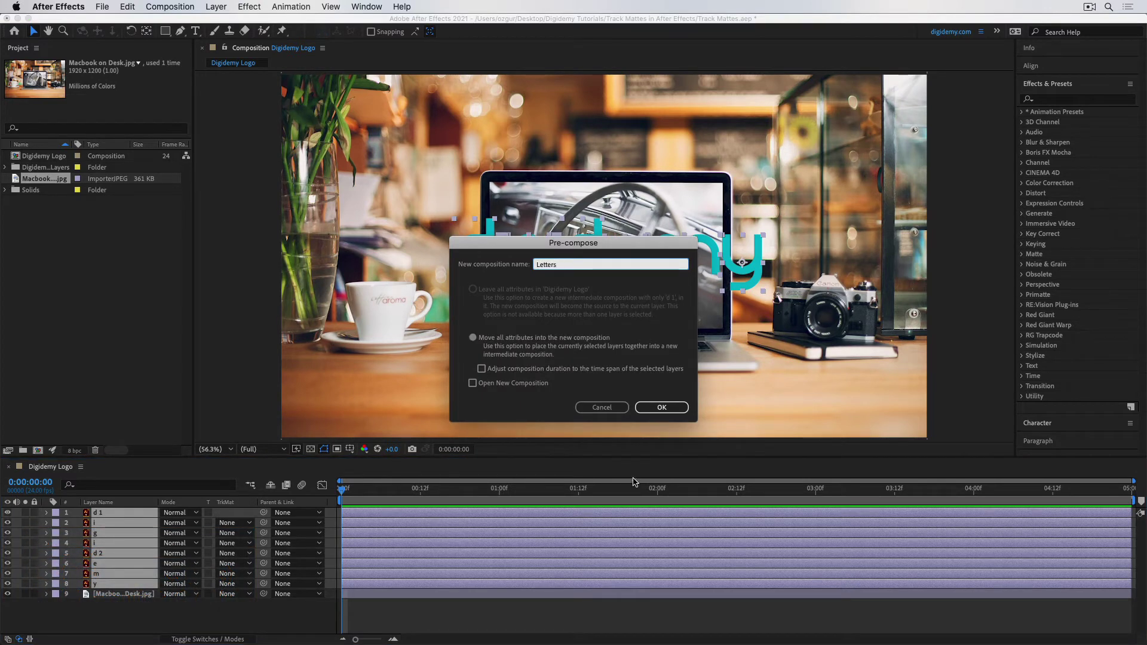
pyautogui.click(662, 409)
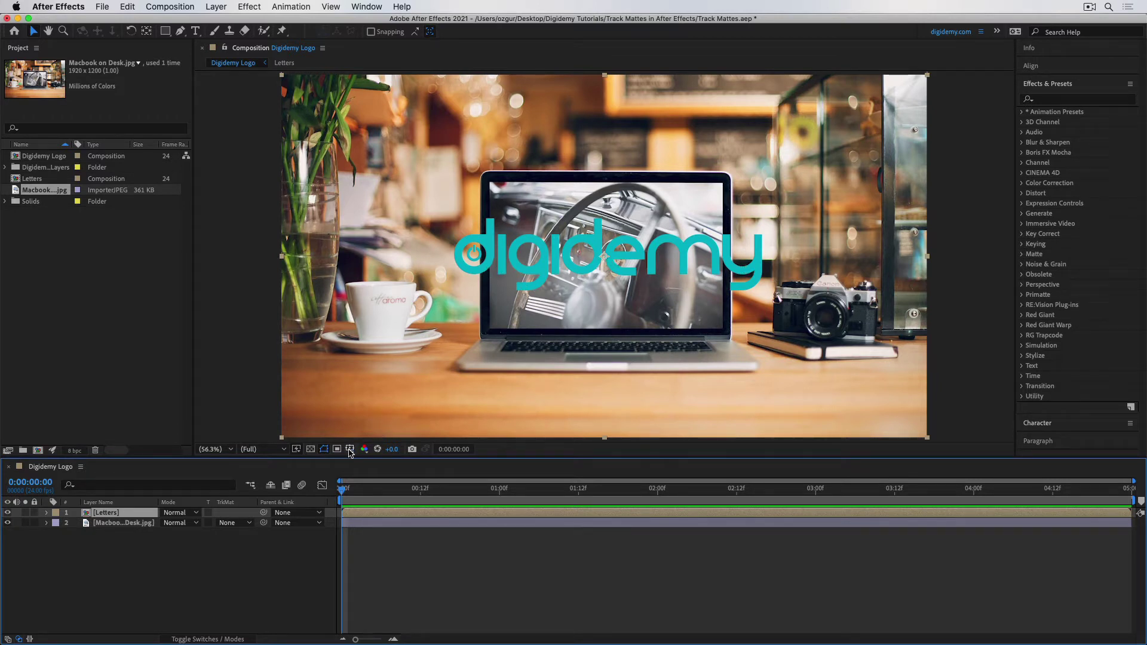
# - Set the Macbook image layer's track matte to Alpha Matte "[Letters]"
pyautogui.click(154, 524)
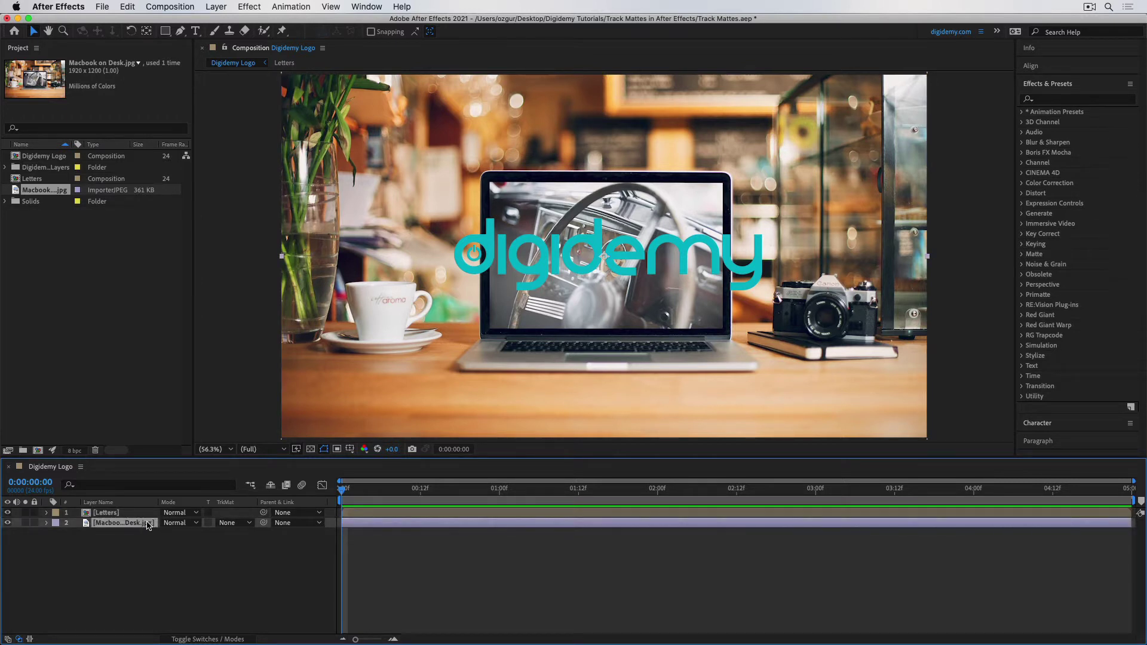
pyautogui.click(235, 524)
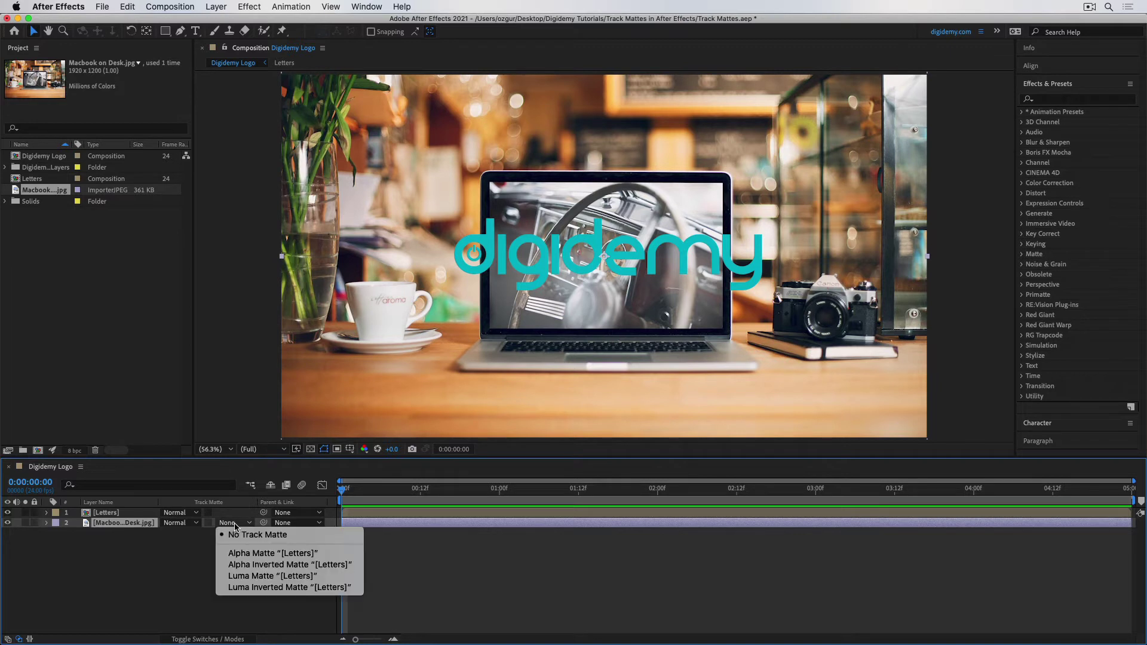
pyautogui.click(255, 554)
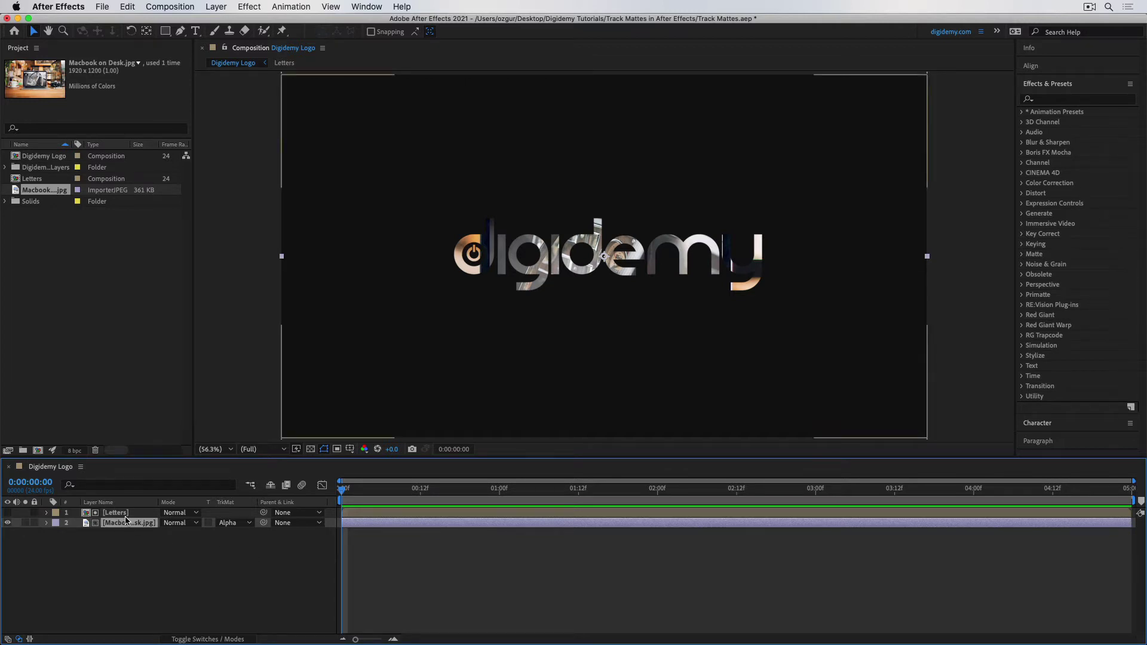
# - Scale the matted Macbook image down to about the logo's width, reposition it behind the lettering and select the Letters layer
pyautogui.click(375, 376)
pyautogui.moveTo(375, 377); pyautogui.dragTo(376, 340)
pyautogui.moveTo(310, 436); pyautogui.dragTo(474, 343)
pyautogui.moveTo(659, 229); pyautogui.dragTo(636, 209)
pyautogui.click(125, 514)
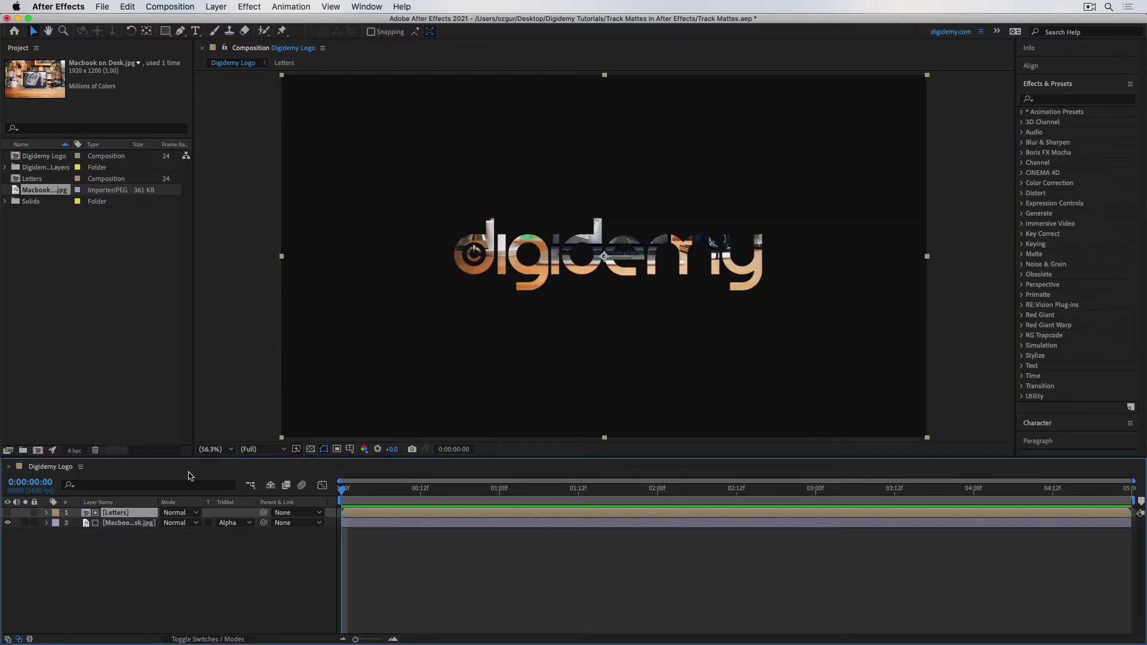
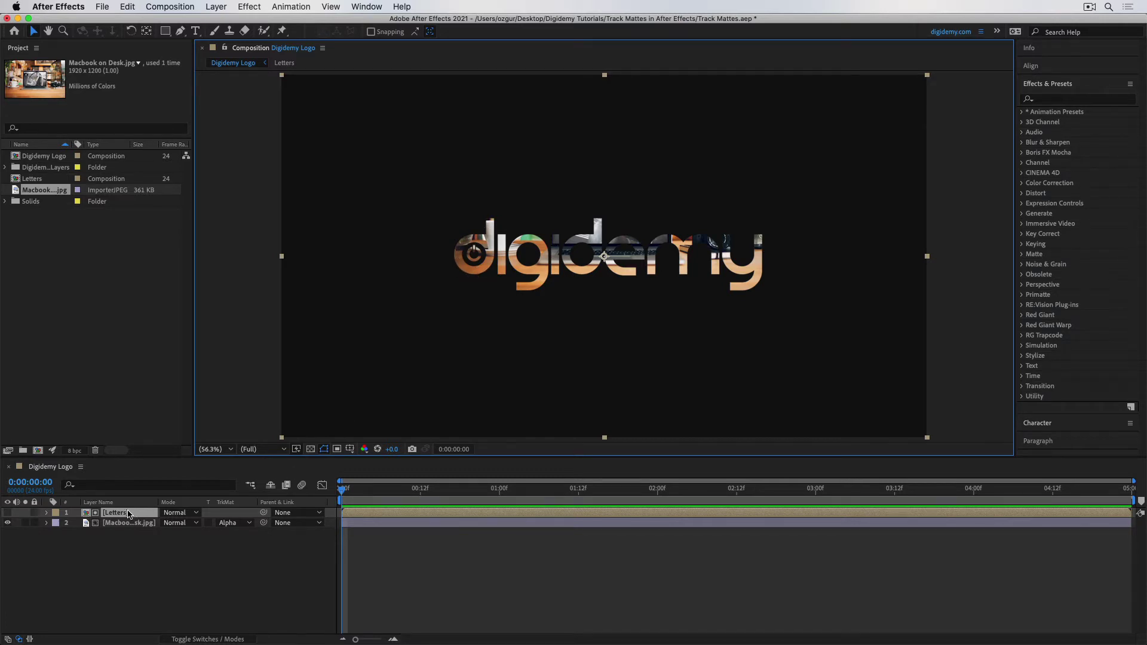
# - Open the Letters composition and add a Stroke layer style to the d 1 layer
pyautogui.doubleClick(129, 514)
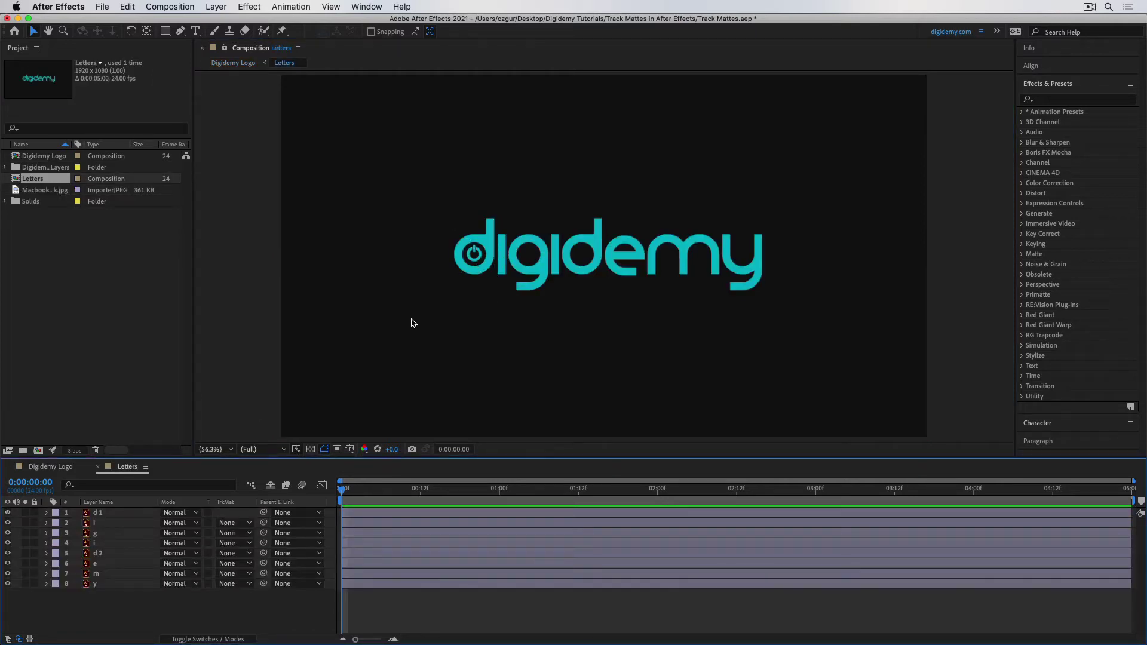
pyautogui.click(121, 514)
pyautogui.rightClick(109, 512)
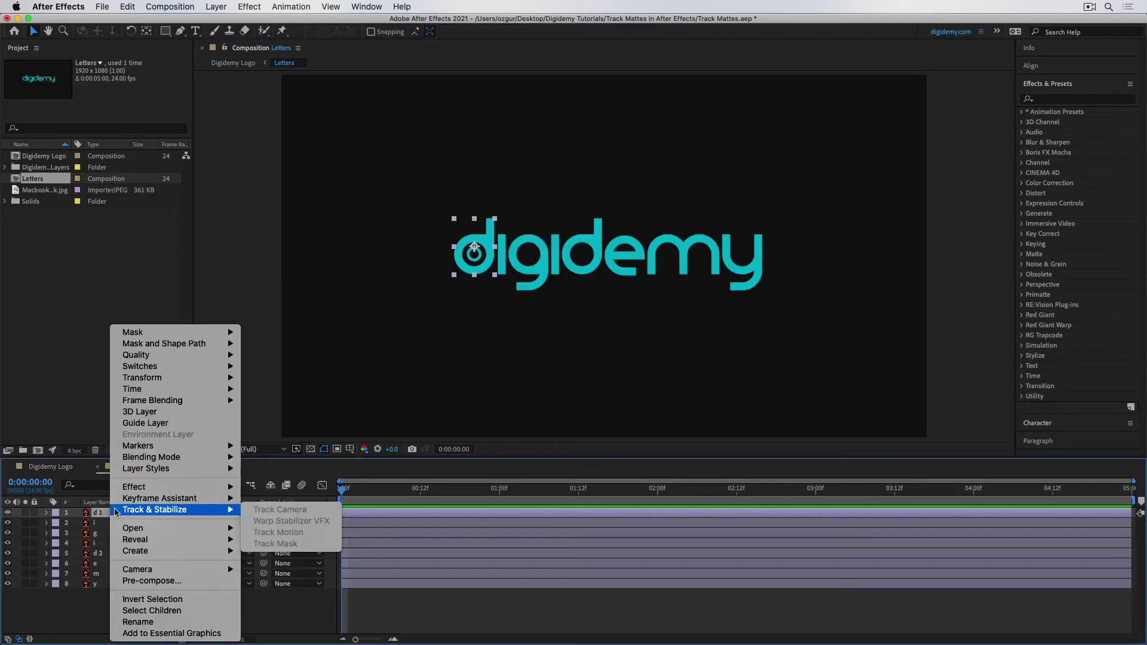
pyautogui.moveTo(168, 471)
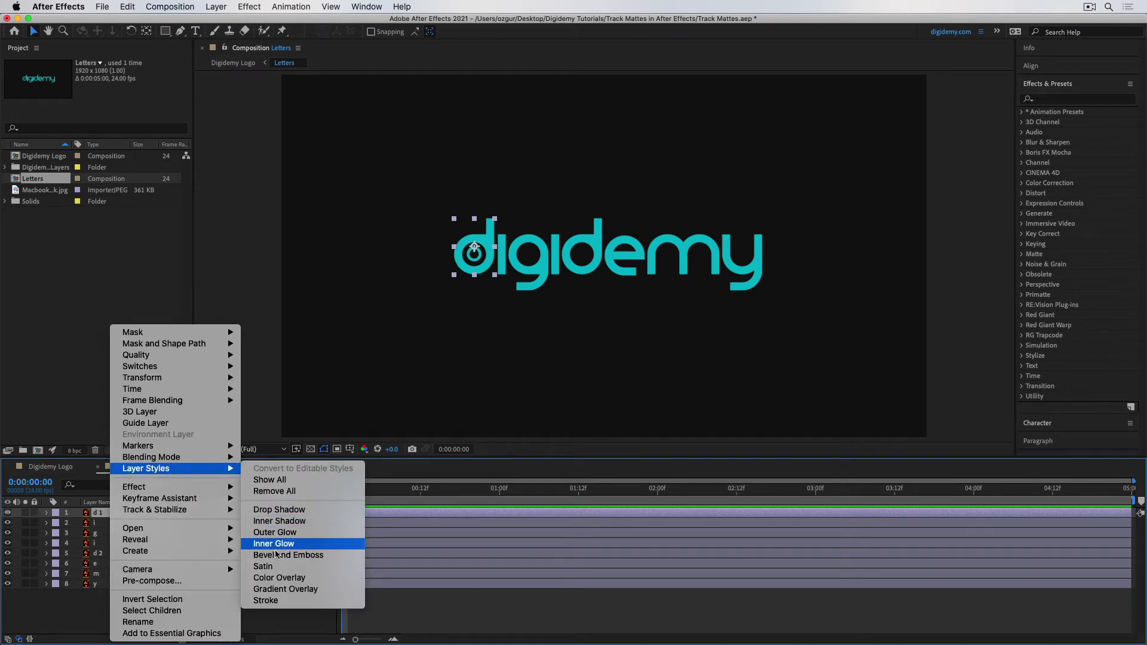
pyautogui.click(280, 599)
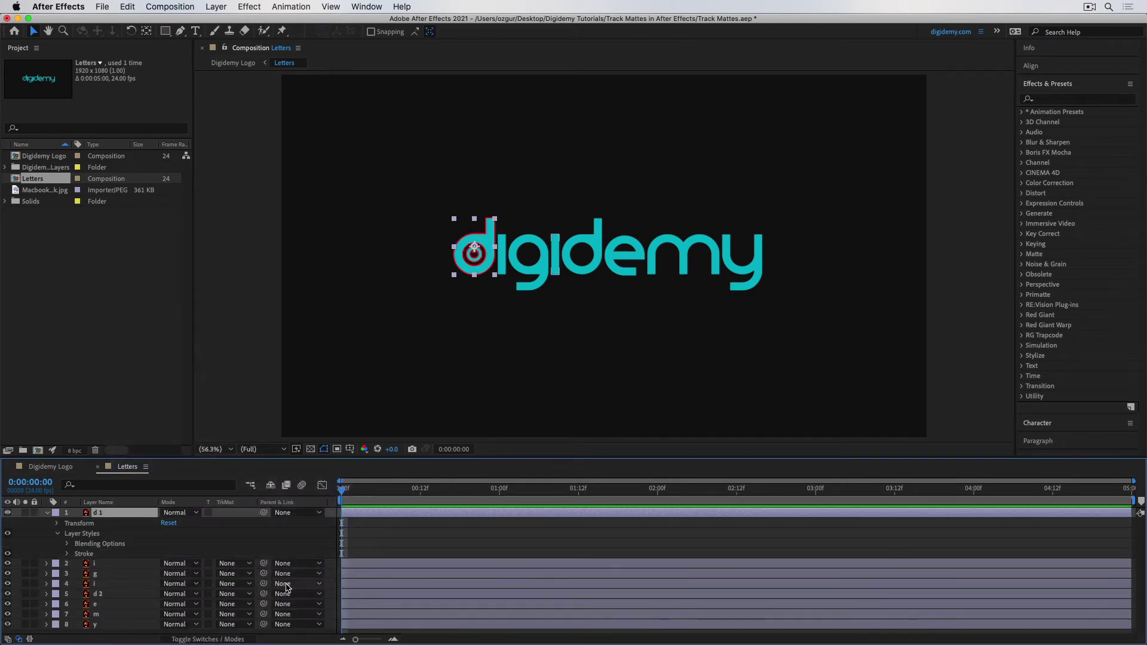
# - Set the d 1 layer's stroke color to white (FFFFFF) and its size to 10.1
pyautogui.click(67, 554)
pyautogui.click(168, 574)
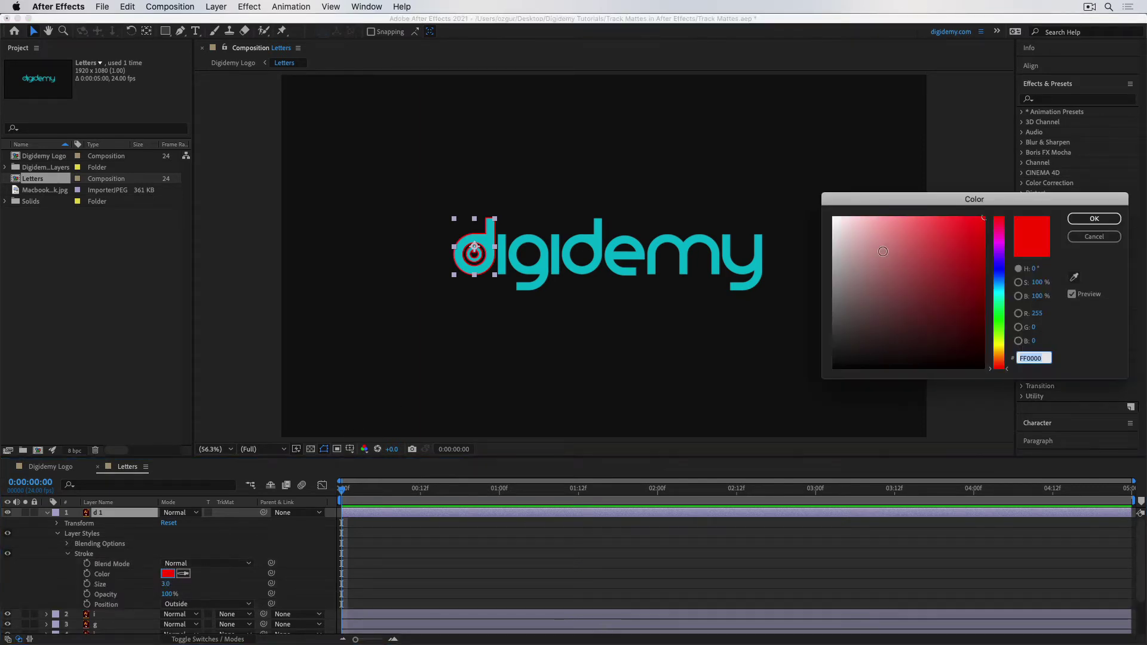
pyautogui.moveTo(882, 252); pyautogui.dragTo(832, 217)
pyautogui.moveTo(1066, 206)
pyautogui.mouseDown()
pyautogui.moveTo(993, 230)
pyautogui.moveTo(271, 291)
pyautogui.mouseUp()
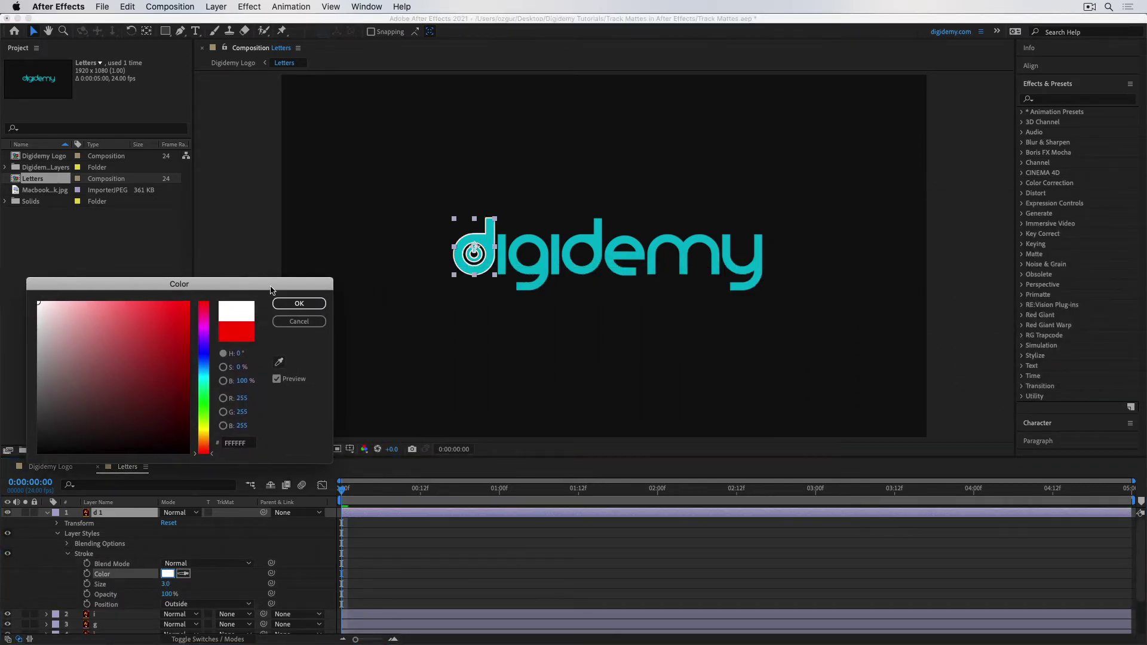
pyautogui.click(299, 304)
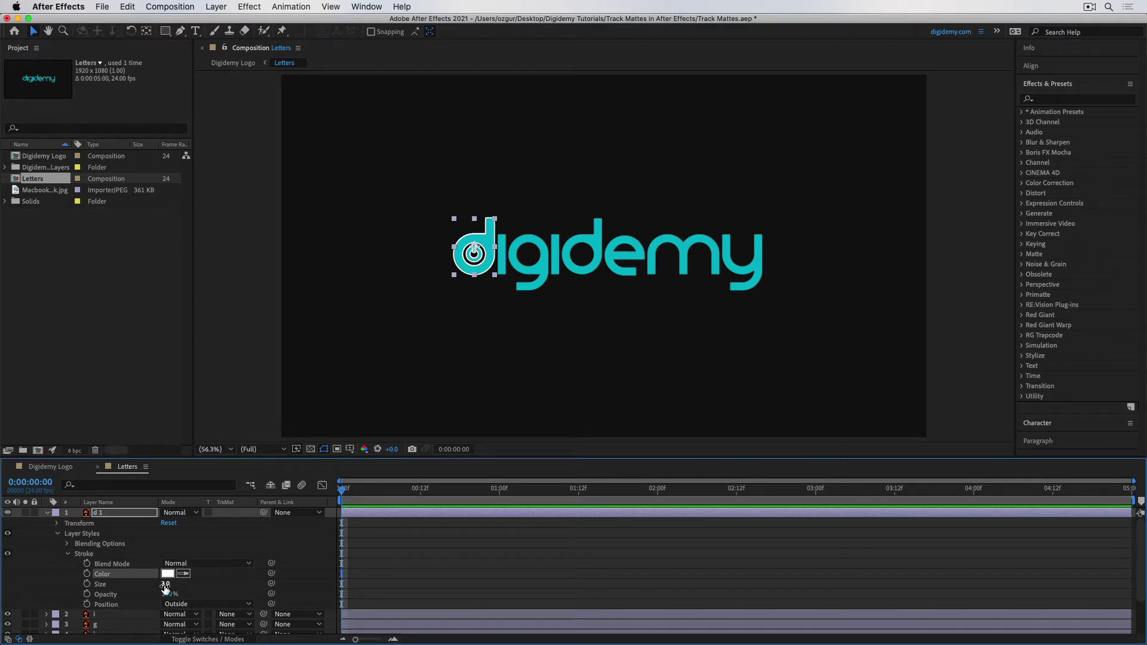
pyautogui.moveTo(165, 588); pyautogui.dragTo(203, 583)
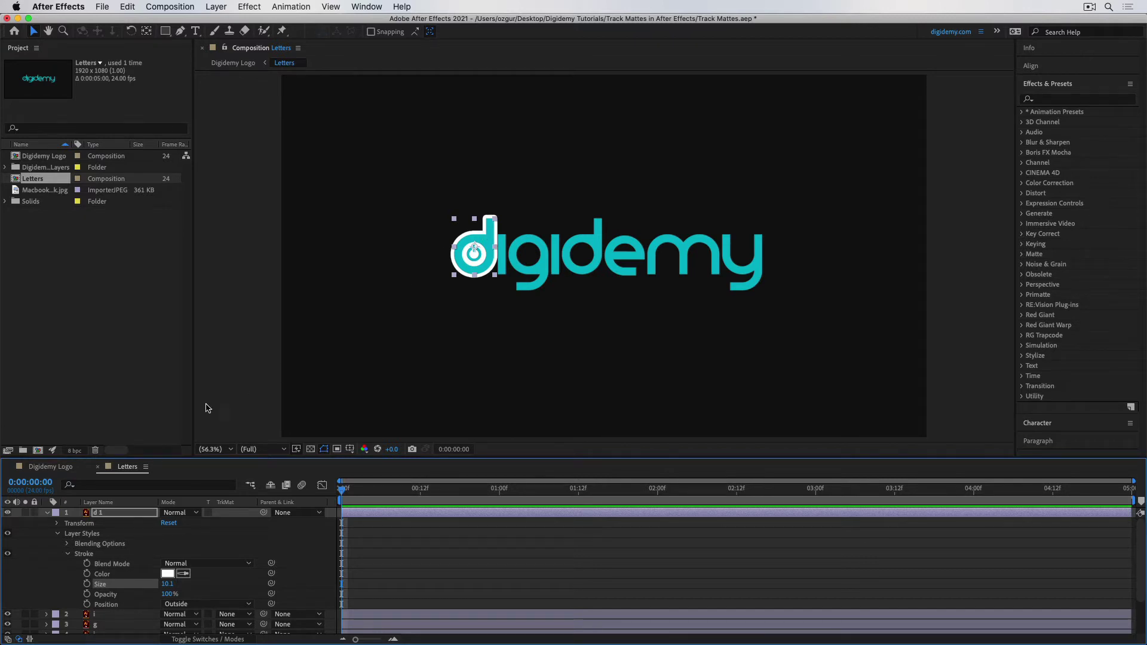
# - Compare the stroked letter d in the Letters composition with the matted image in the Digidemy Logo composition
pyautogui.click(67, 466)
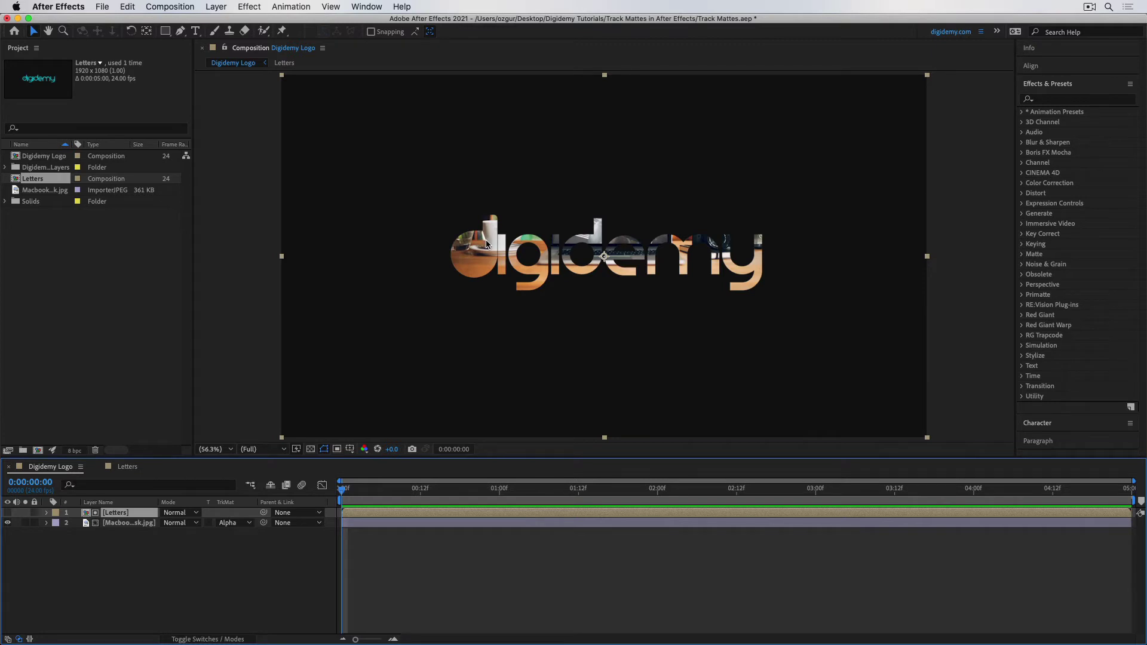
pyautogui.click(132, 466)
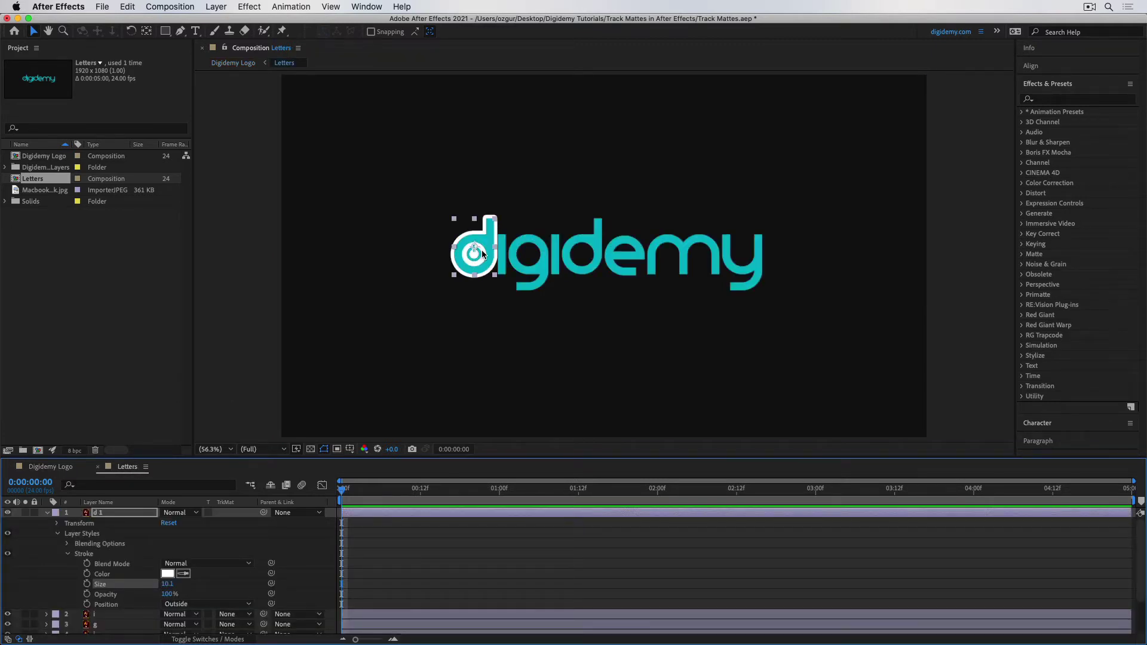
pyautogui.click(56, 468)
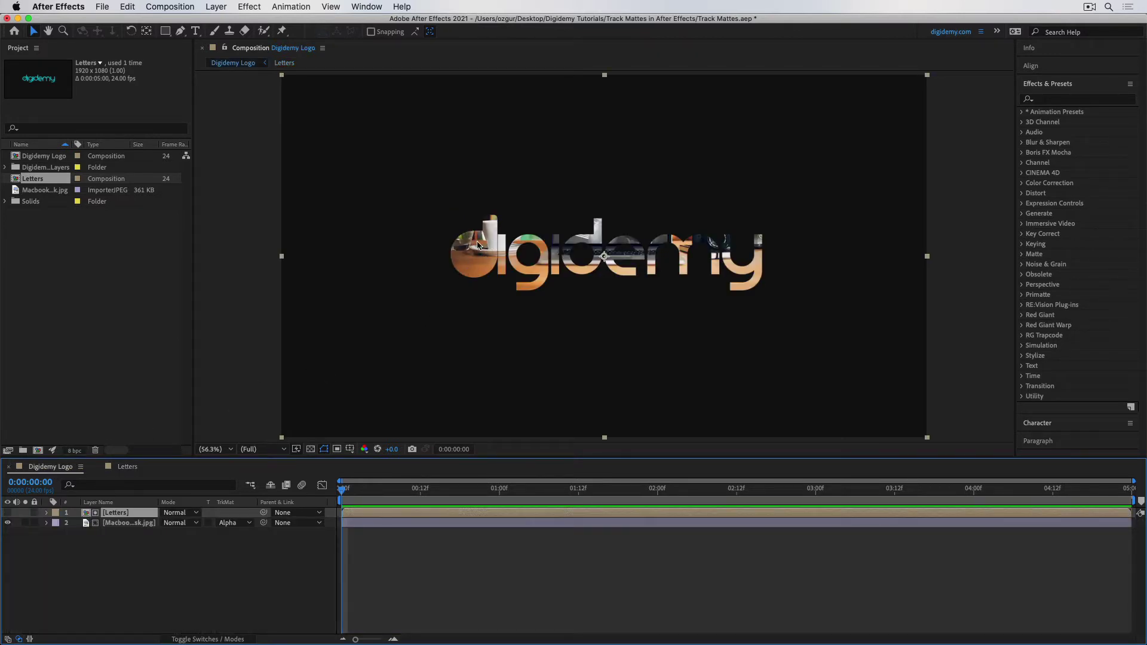
pyautogui.click(129, 467)
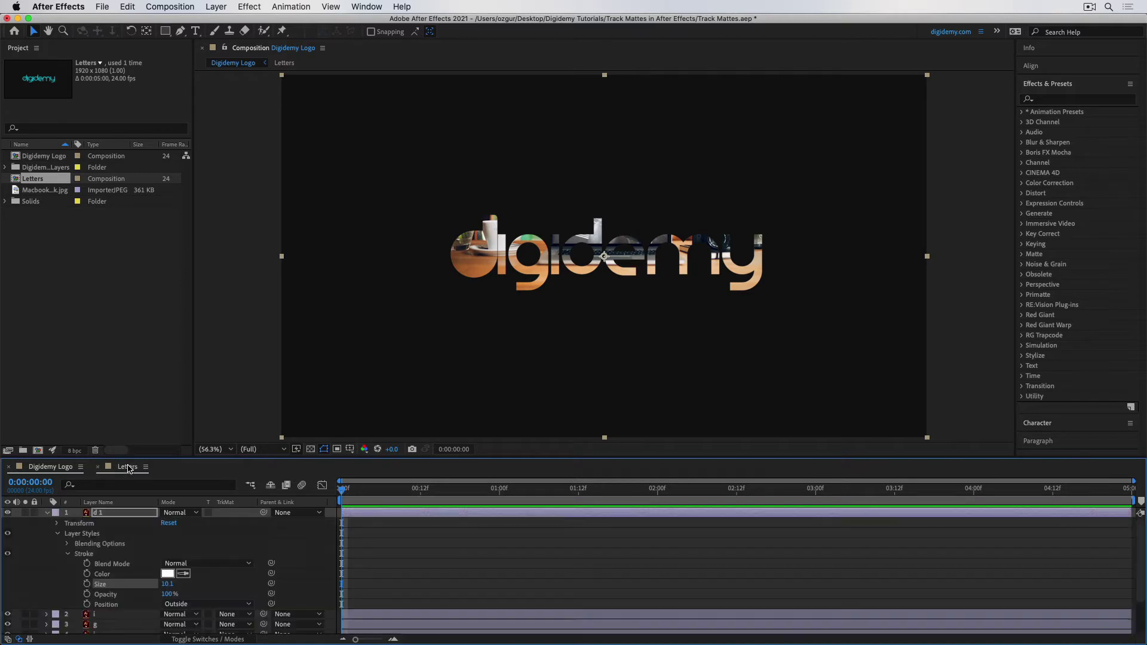
# - Delete the Stroke layer style from the d 1 layer and return to the Digidemy Logo composition
pyautogui.click(101, 554)
pyautogui.press('Delete')
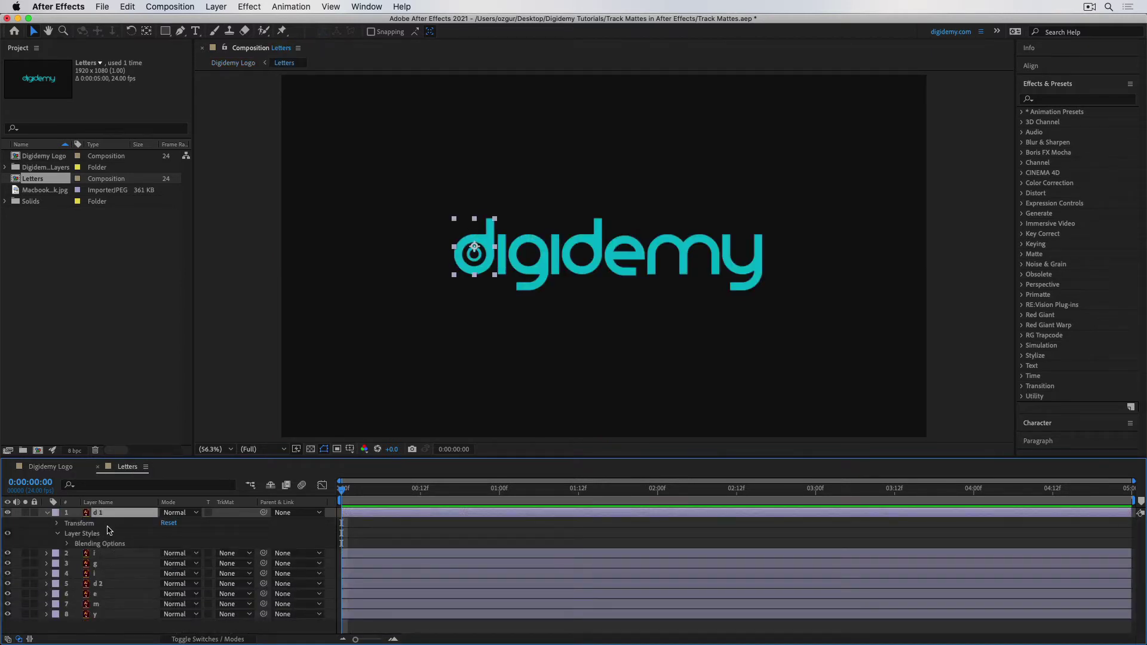
pyautogui.click(59, 472)
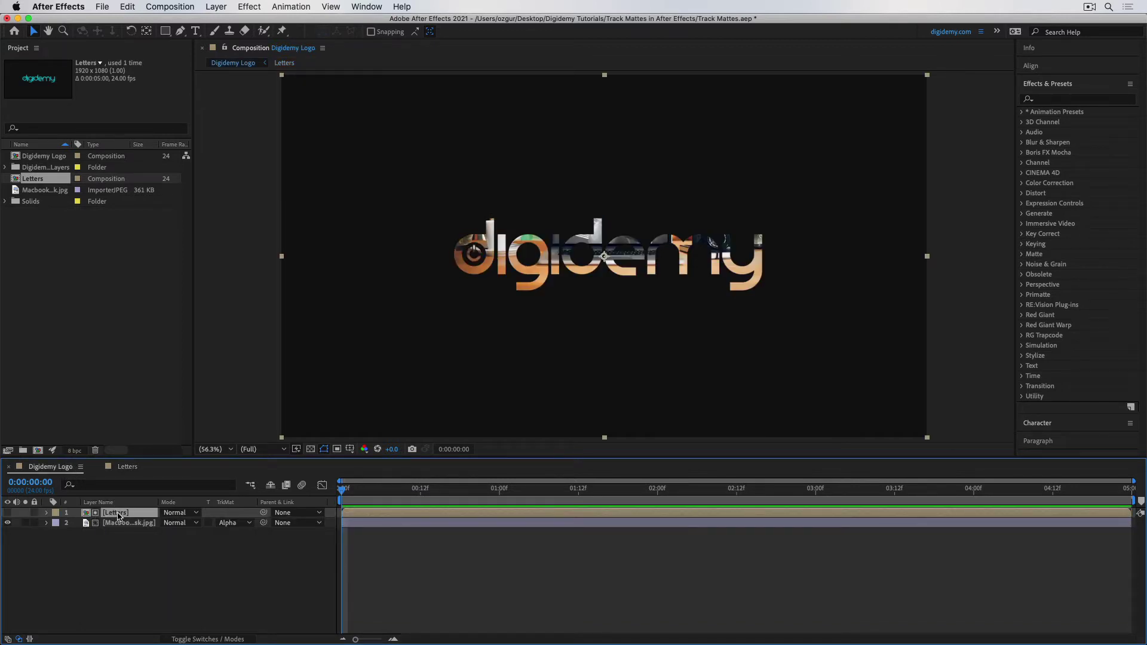
# - Set the Macbook image layer to No Track Matte and turn the Letters layer's visibility back on
pyautogui.click(200, 523)
pyautogui.click(233, 523)
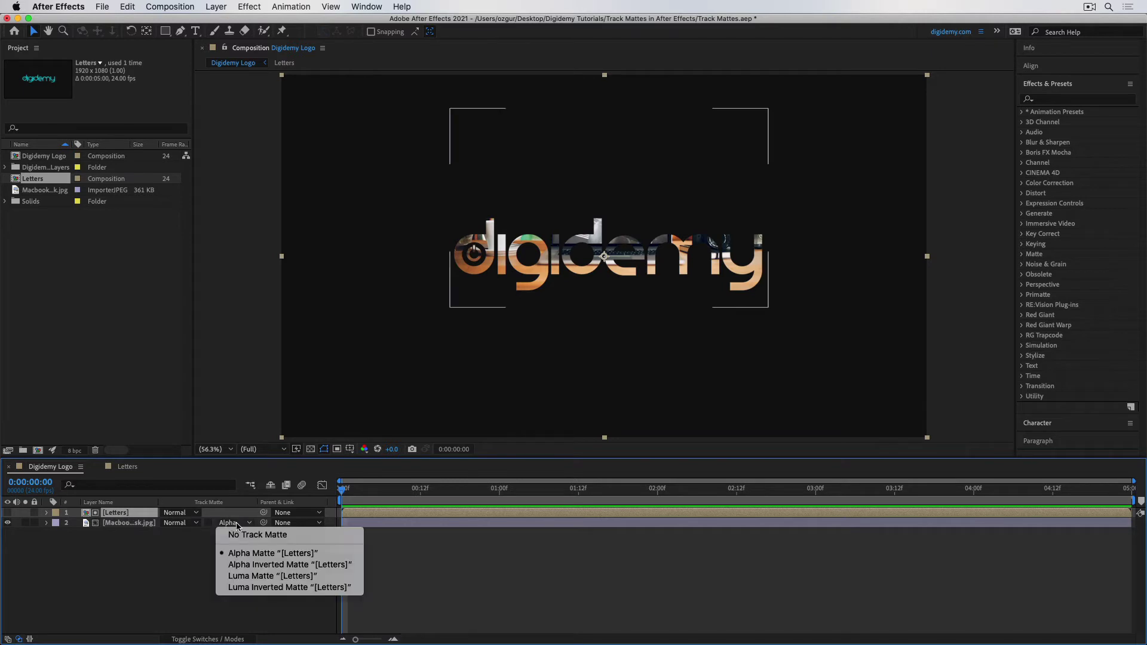
pyautogui.click(231, 532)
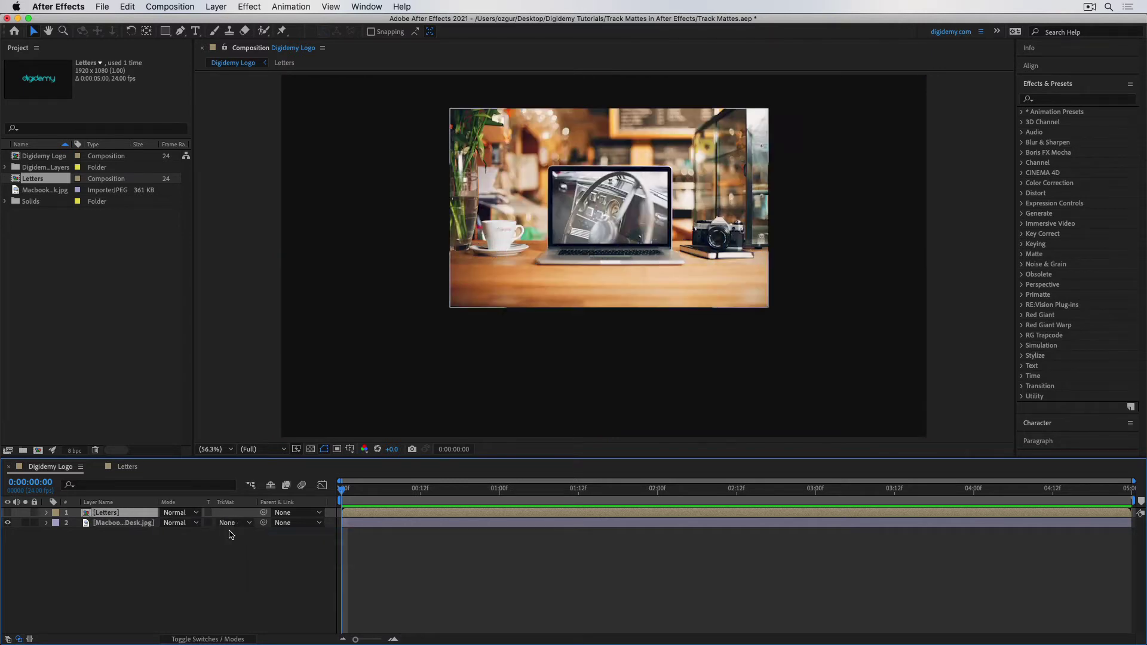
pyautogui.click(7, 512)
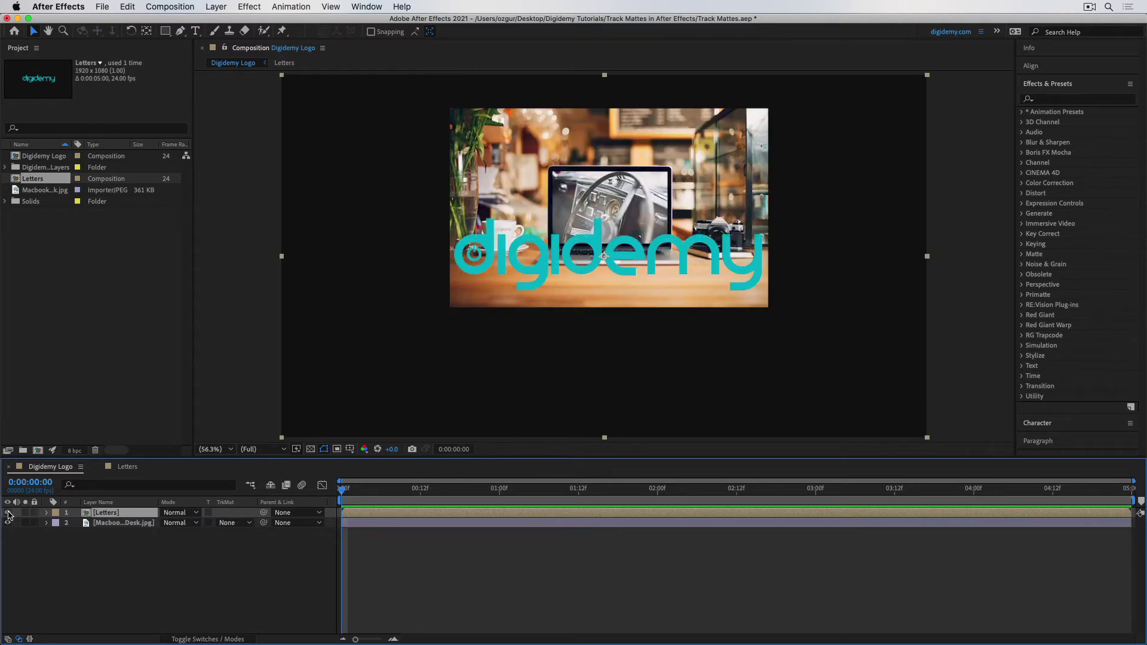
# - Add a Stroke layer style to the Letters layer and set its size to 12.7
pyautogui.rightClick(98, 514)
pyautogui.moveTo(155, 472)
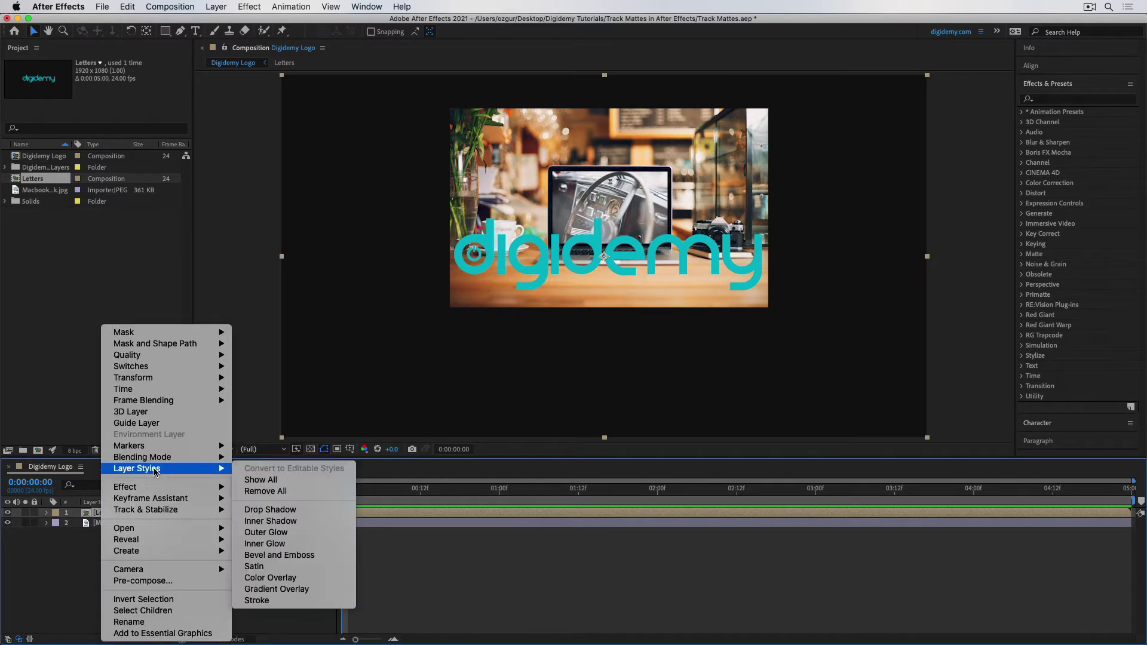
pyautogui.click(265, 601)
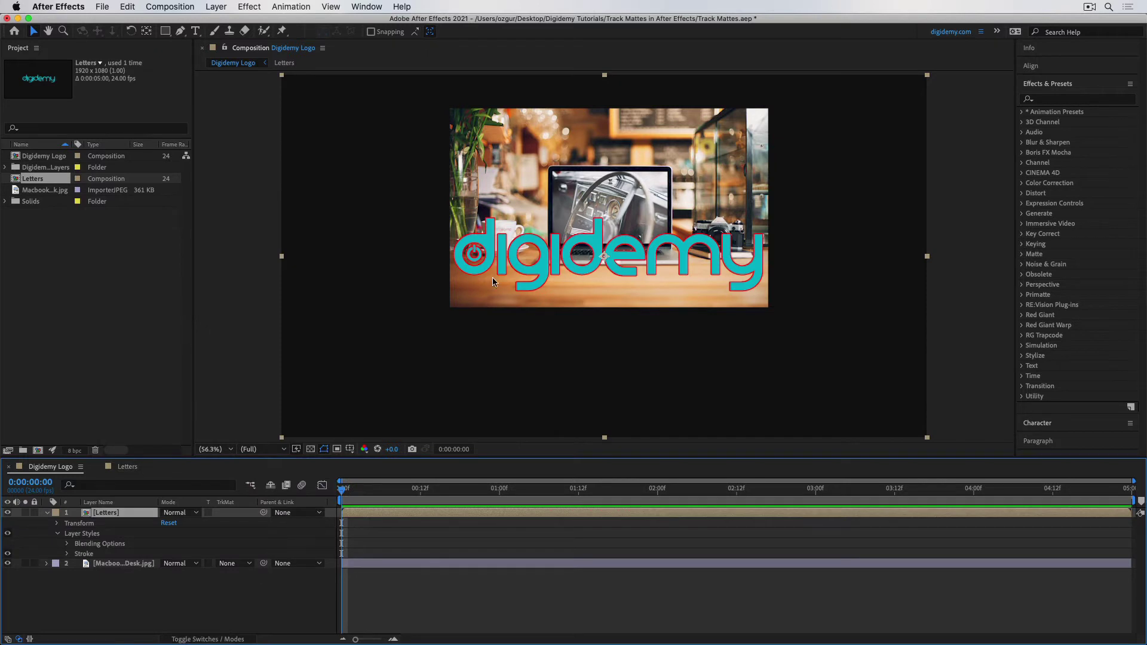
pyautogui.click(68, 555)
pyautogui.moveTo(167, 585); pyautogui.dragTo(221, 582)
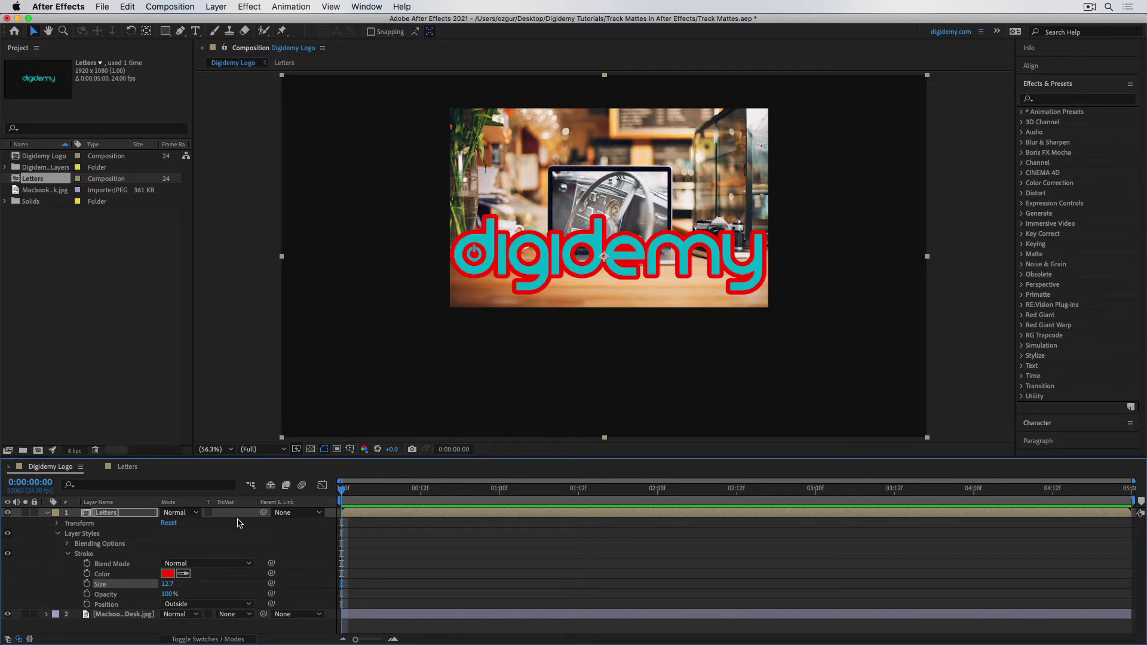
# - Try the Letters layer as alpha matte for the Macbook image, and undo both the matte and the Stroke layer style
pyautogui.click(232, 615)
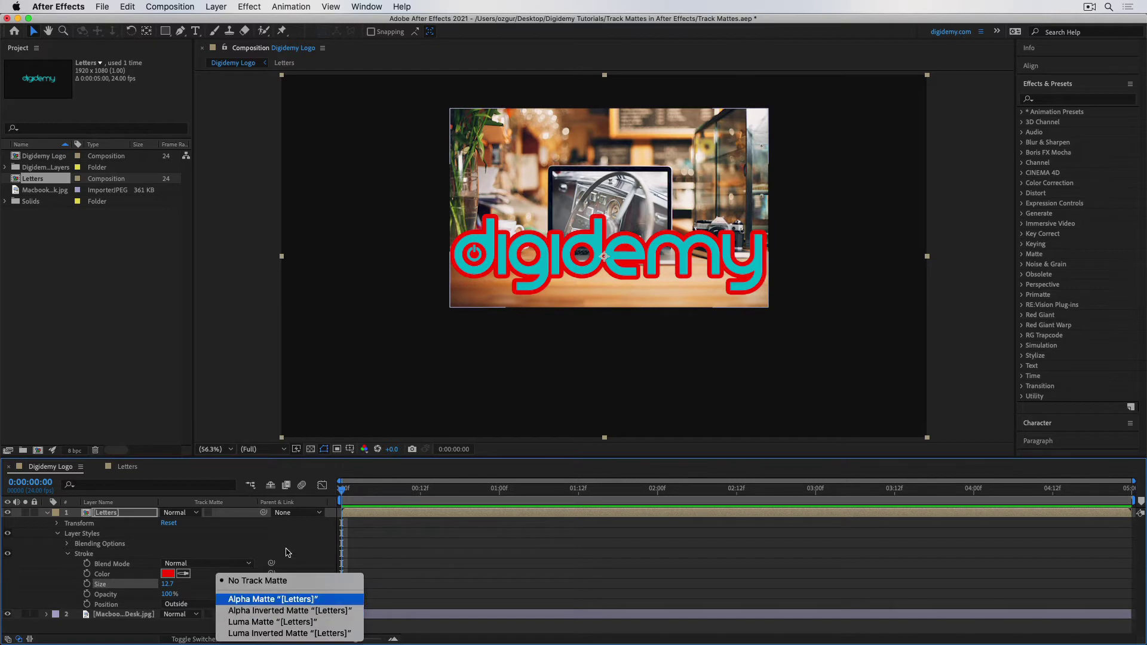
pyautogui.click(259, 601)
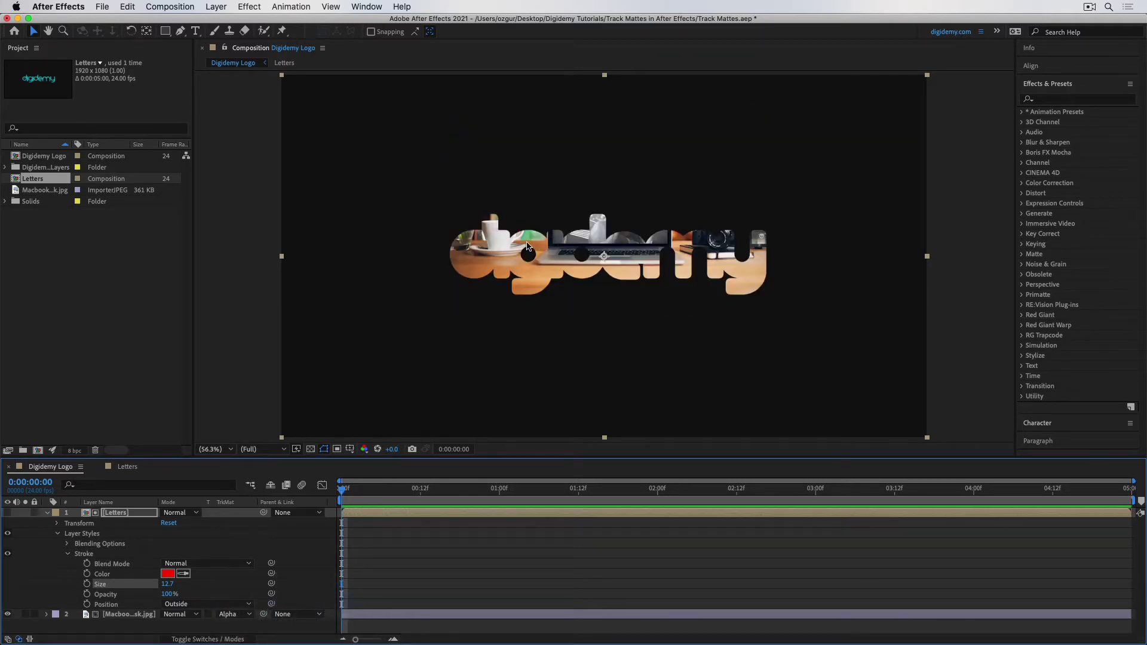
pyautogui.press('super+z')
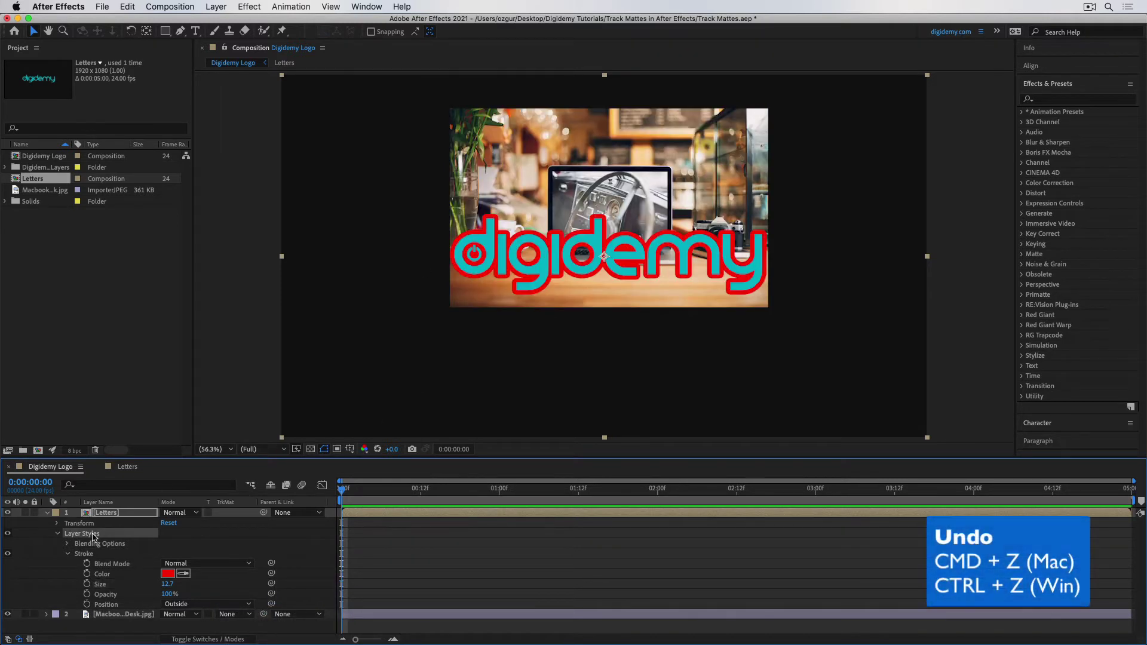
pyautogui.press('super+z')
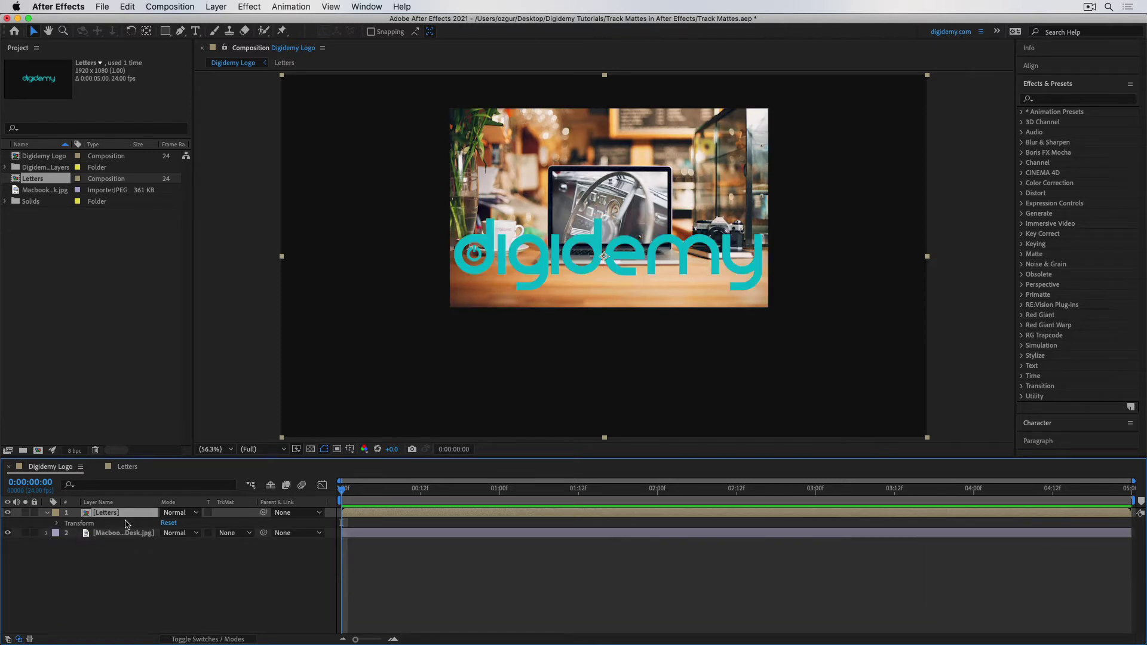
# - Set the Macbook image's track matte to Alpha Matte "[Letters]" and pre-compose both layers as Masked Image
pyautogui.click(229, 533)
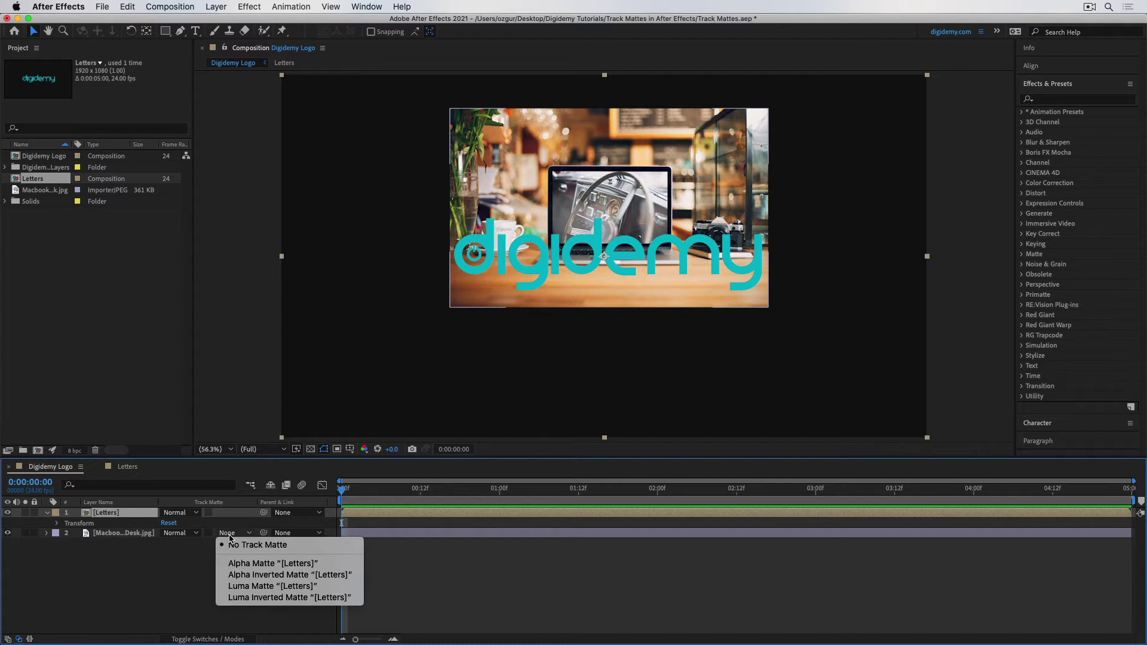
pyautogui.click(241, 564)
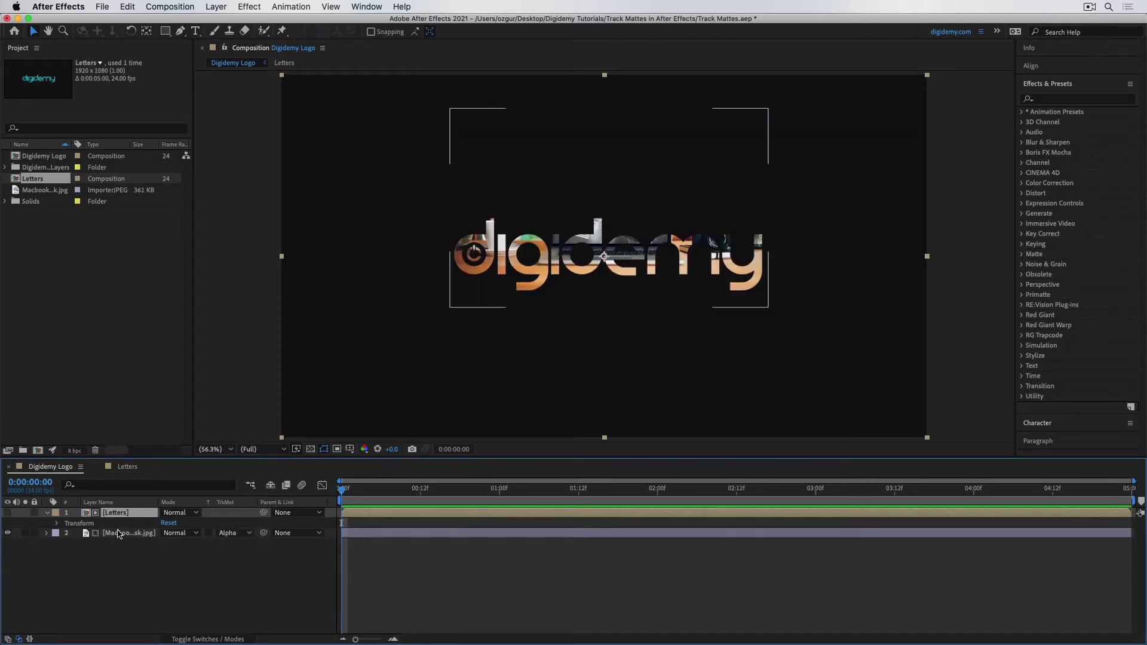
pyautogui.click(133, 530)
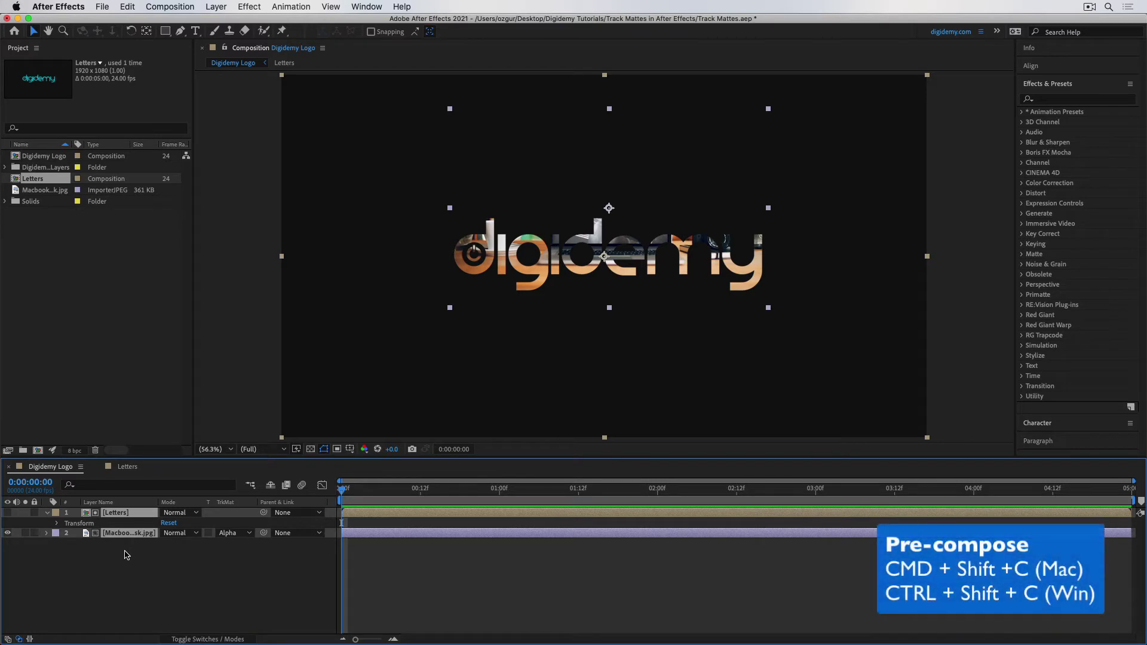
pyautogui.press('super+shift+c')
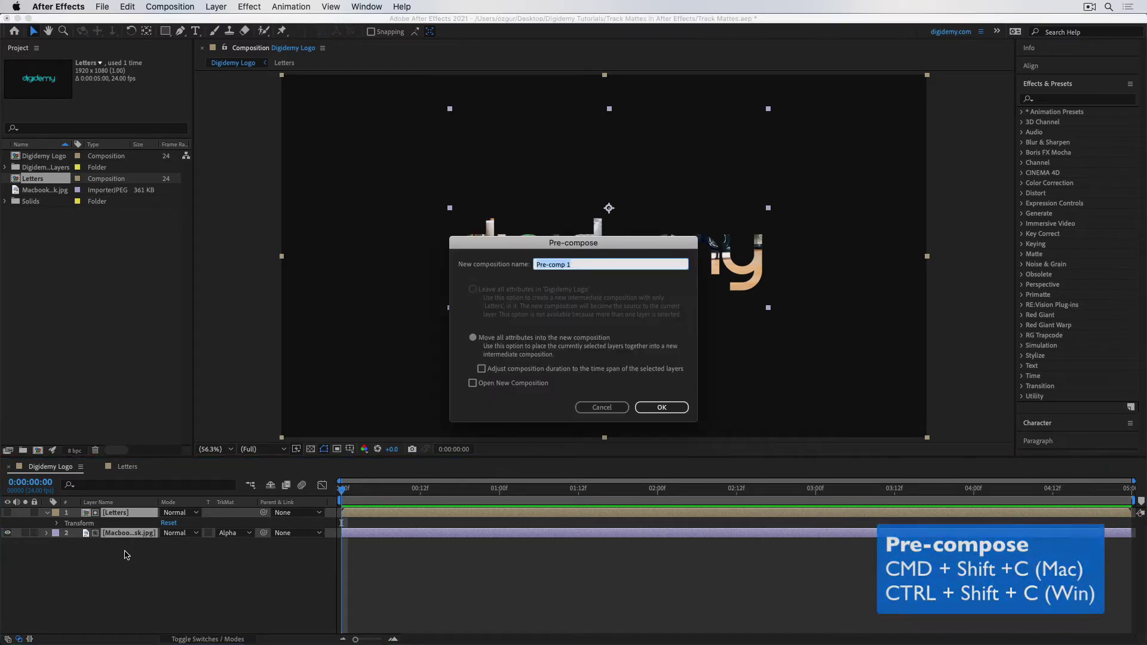
pyautogui.write('Masked Image')
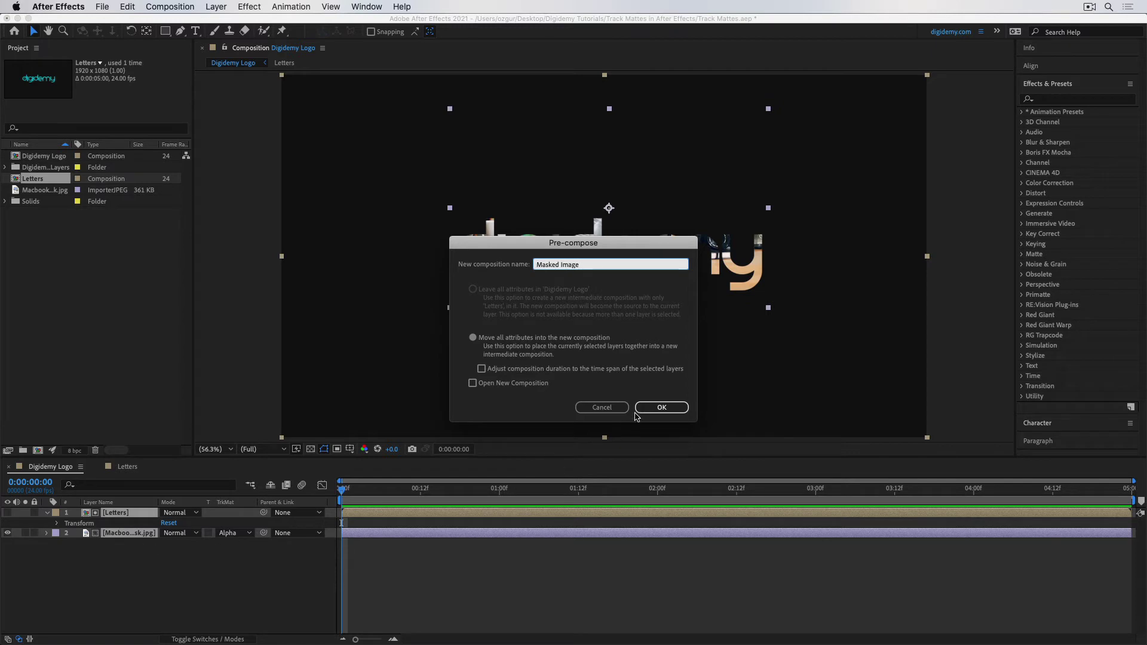
pyautogui.click(638, 411)
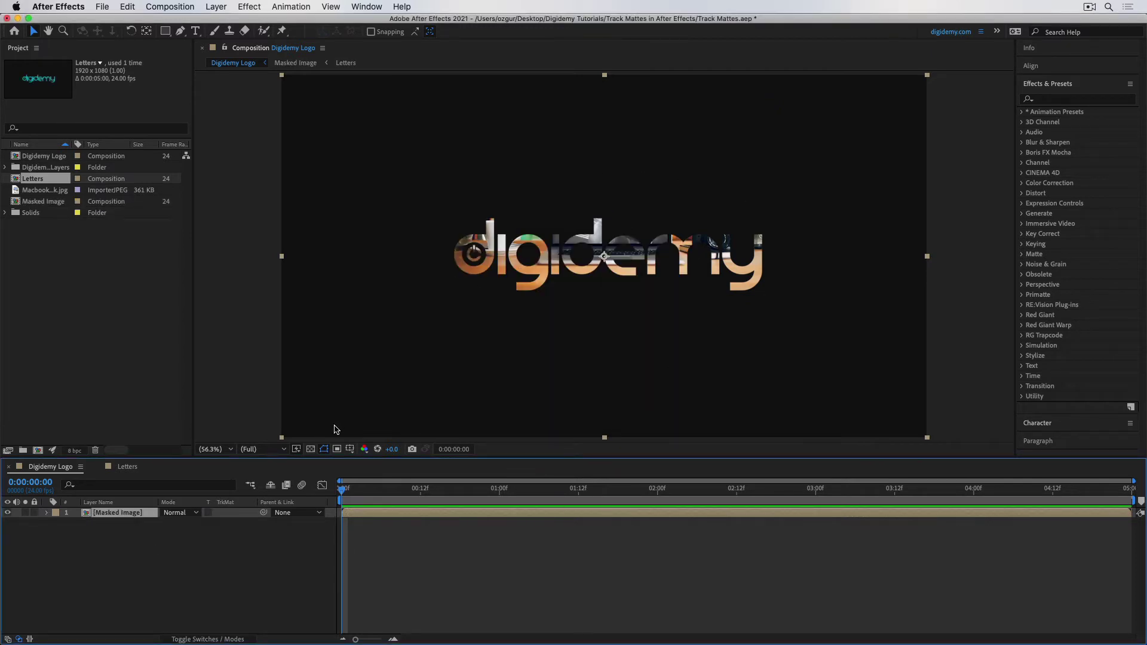
# - Add a Stroke layer style to the Masked Image layer and set the stroke color to white
pyautogui.rightClick(133, 514)
pyautogui.moveTo(180, 469)
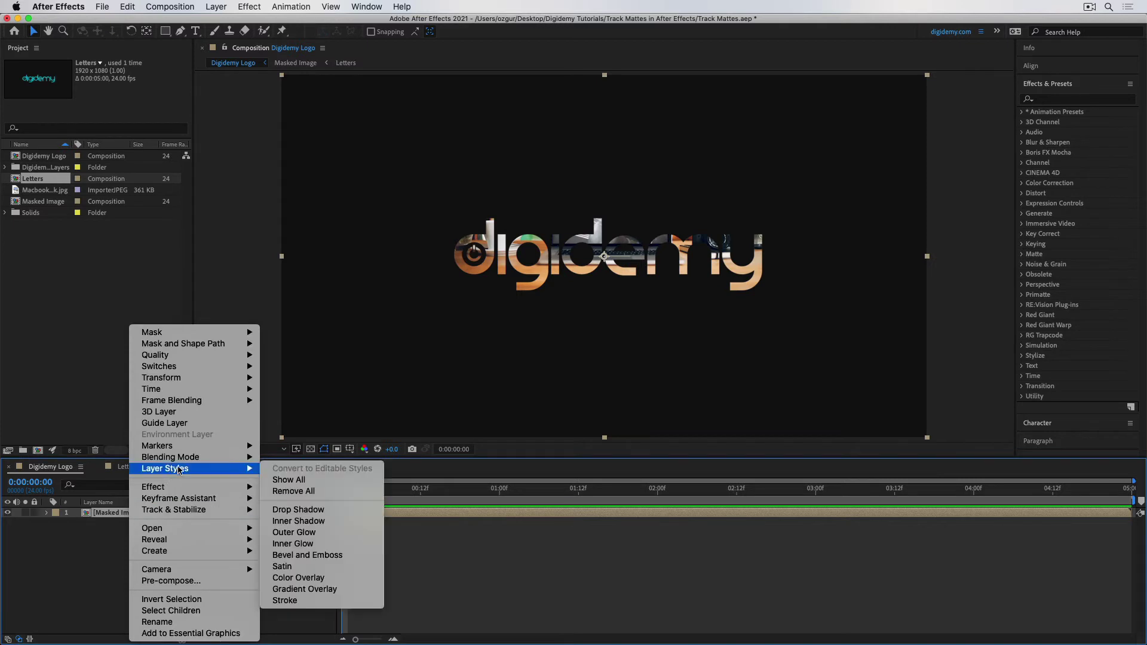
pyautogui.click(287, 601)
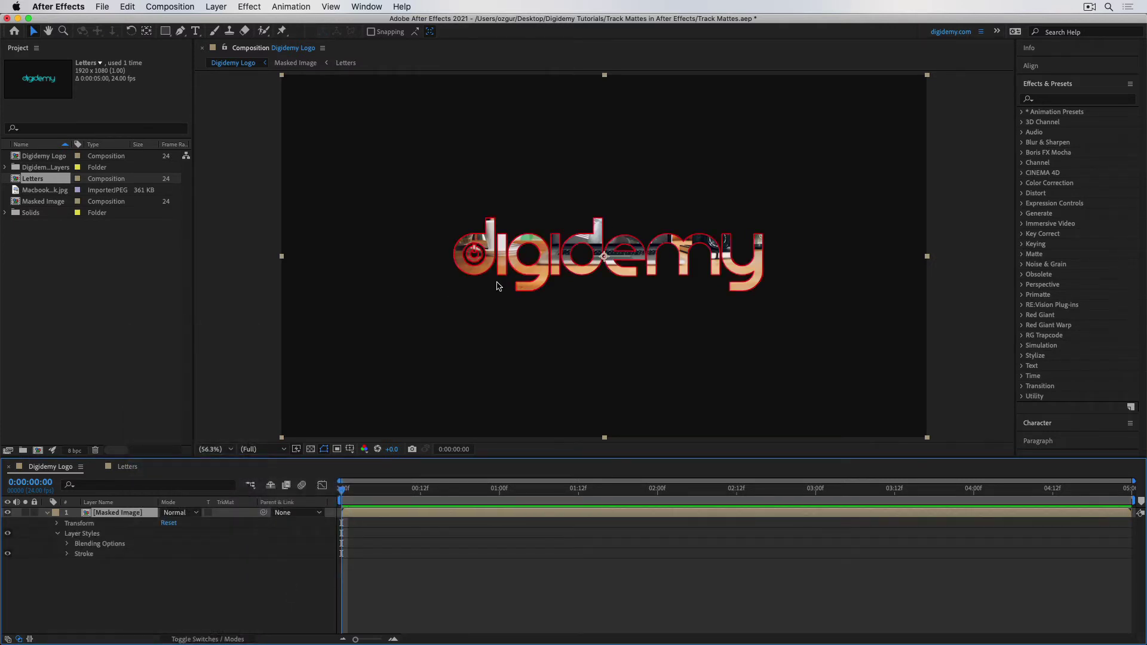
pyautogui.click(66, 554)
pyautogui.click(167, 574)
pyautogui.moveTo(149, 380); pyautogui.dragTo(2, 238)
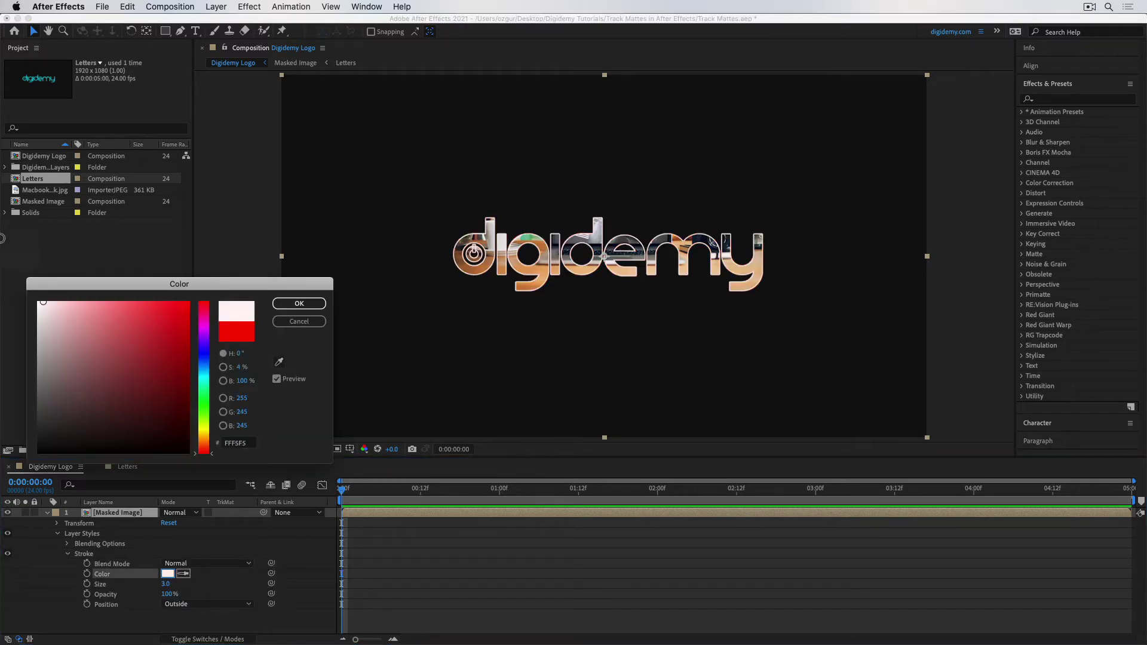
pyautogui.click(299, 303)
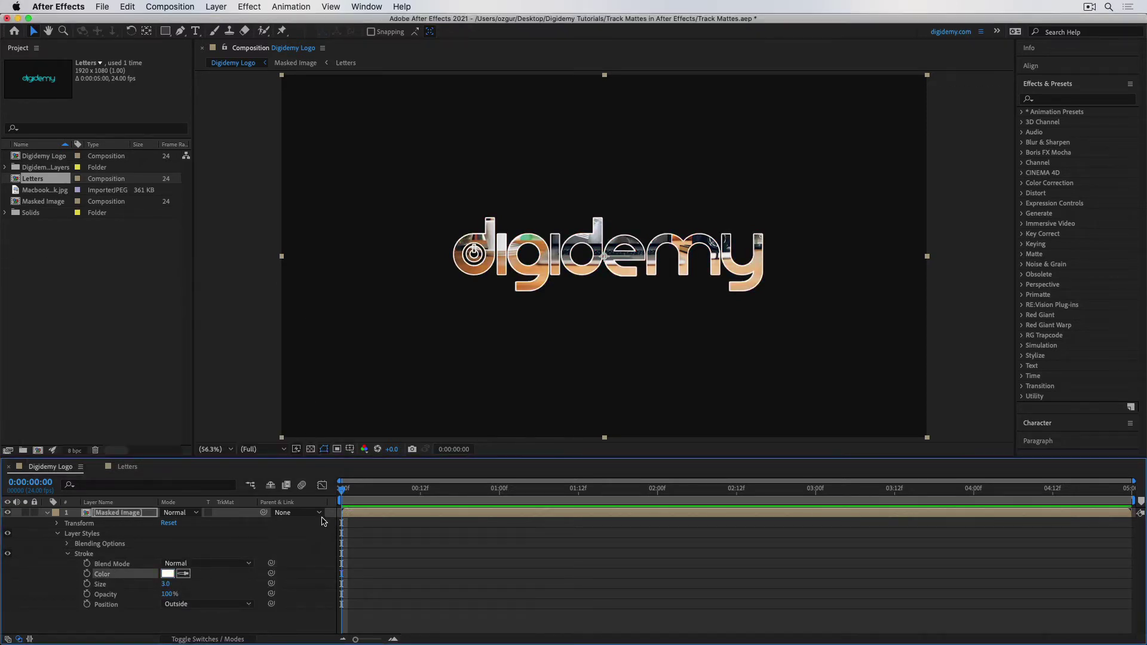
pyautogui.press('/')
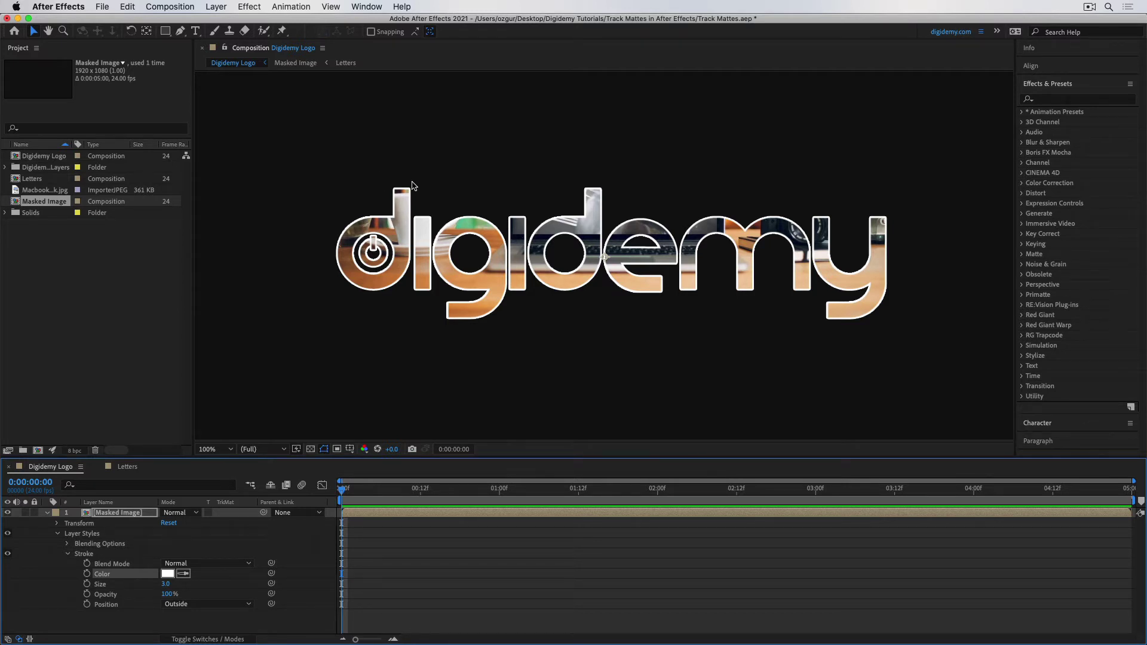
# - Create a new composition named Animated Letters and paste all the letter layers from the Letters composition into it
pyautogui.press('super+n')
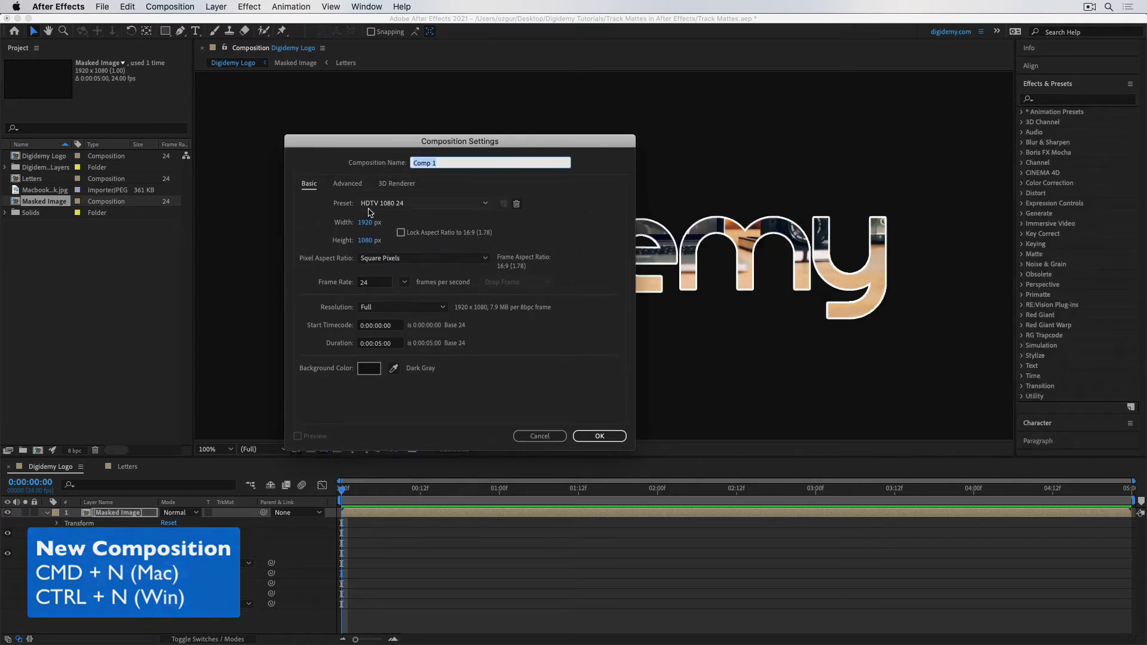
pyautogui.write('Animated Letters')
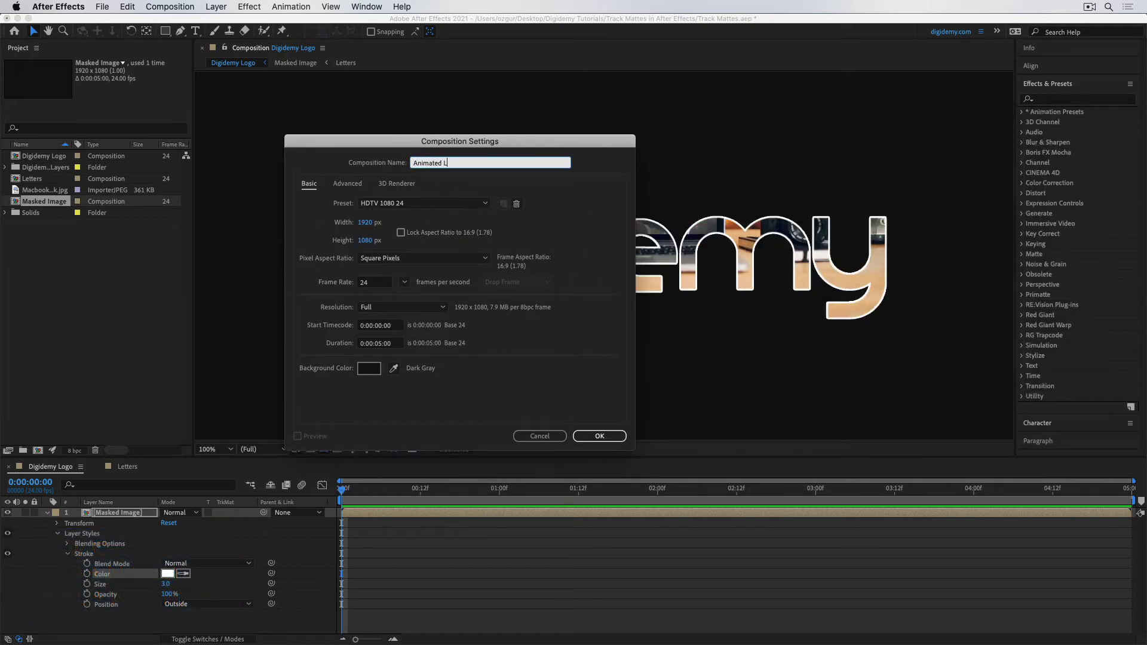
pyautogui.click(574, 437)
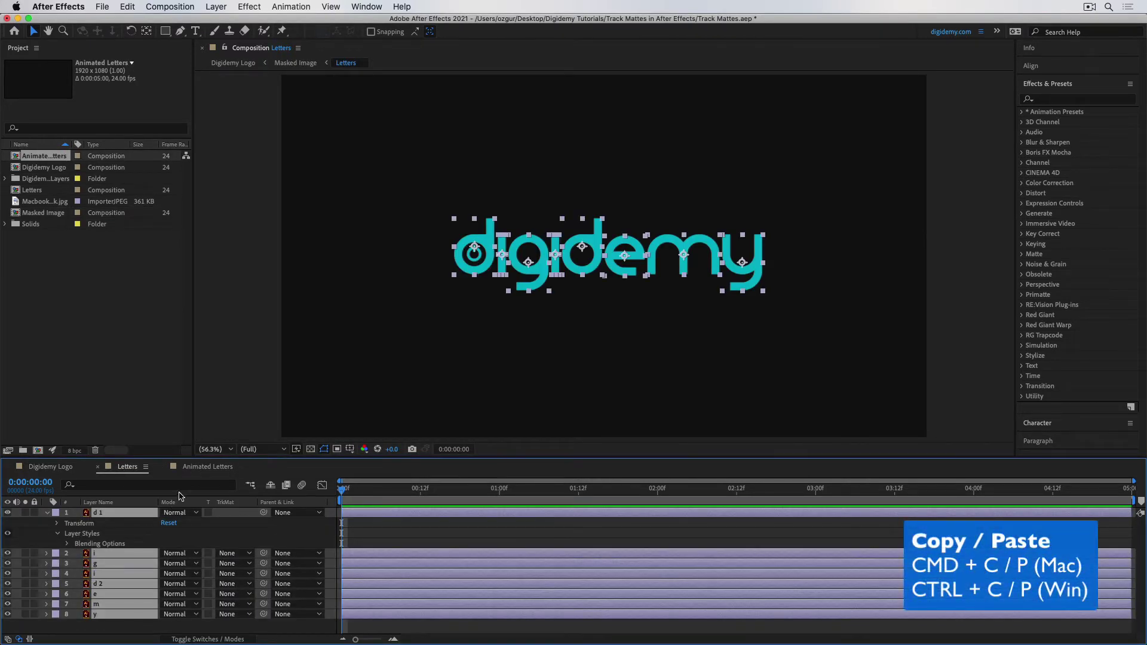
pyautogui.click(200, 472)
pyautogui.press('super+v')
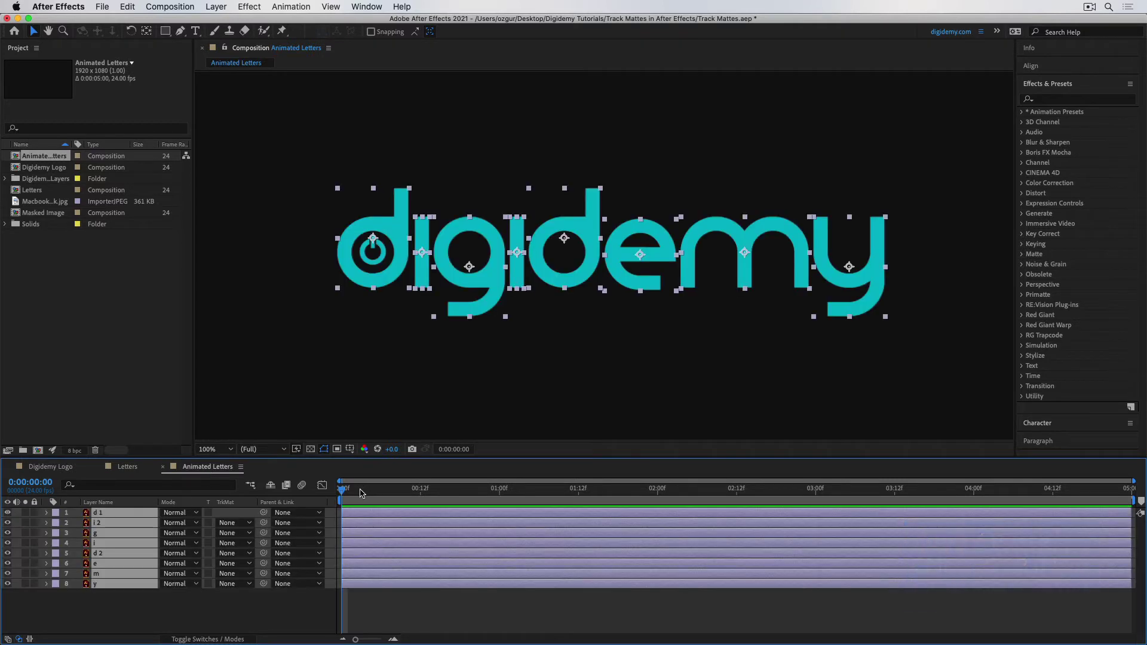
# - Keyframe all letters' Position at 0:00:00:12, move them about 211 px lower at 0:00:00:00, and preview the motion
pyautogui.press('p')
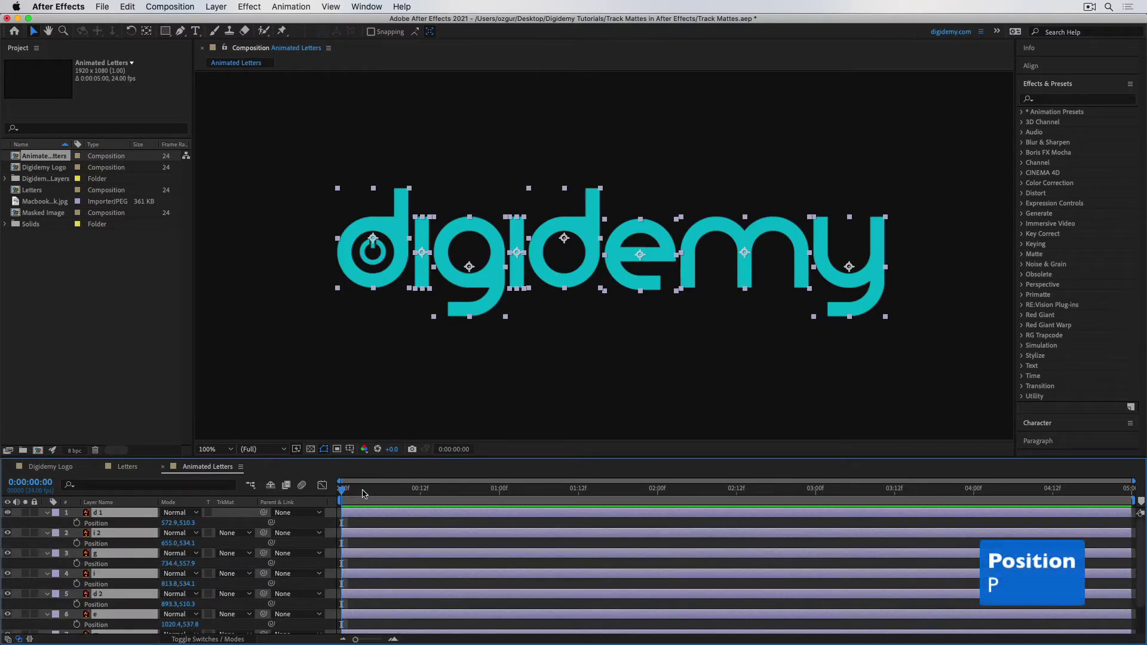
pyautogui.click(421, 494)
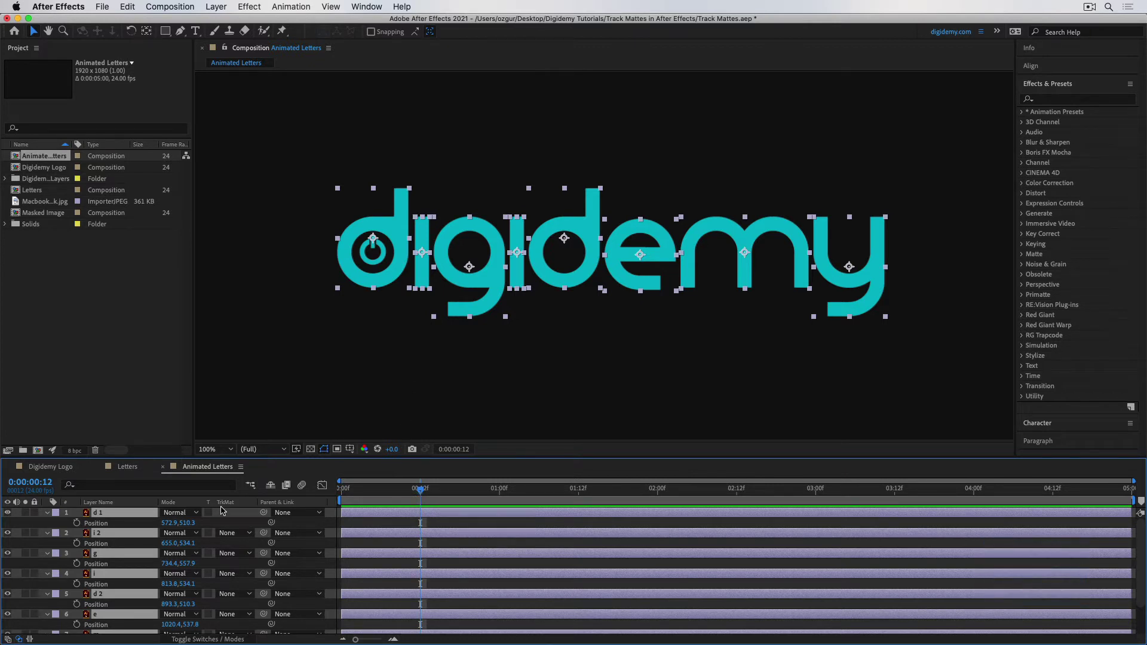
pyautogui.click(76, 524)
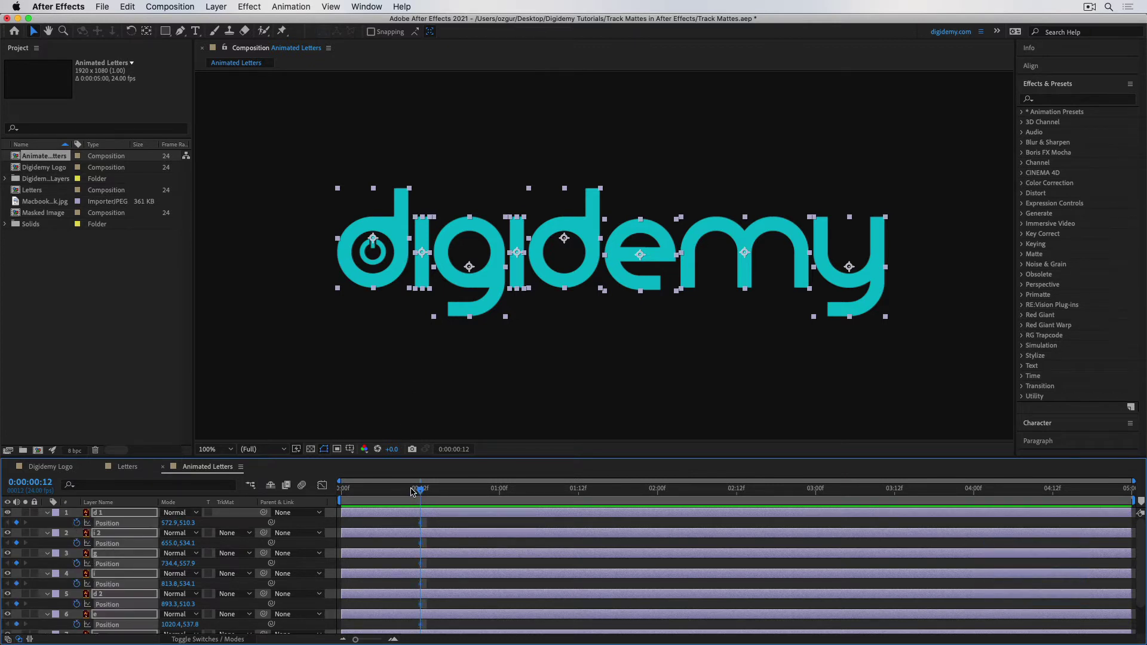
pyautogui.moveTo(415, 491); pyautogui.dragTo(326, 491)
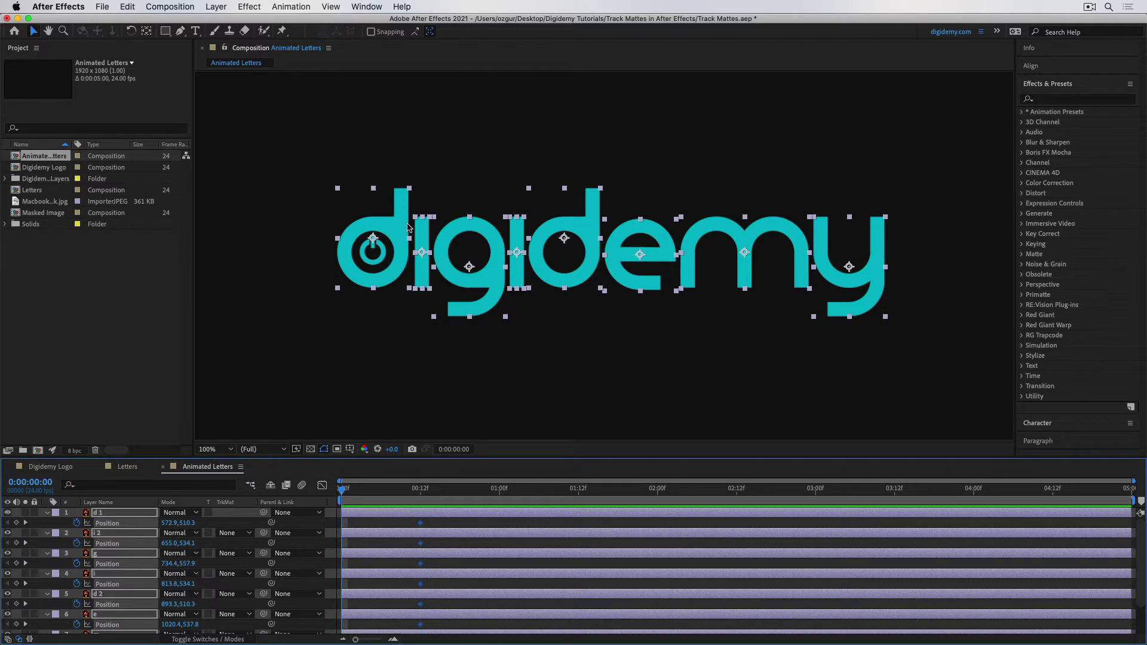
pyautogui.moveTo(408, 227); pyautogui.dragTo(383, 345)
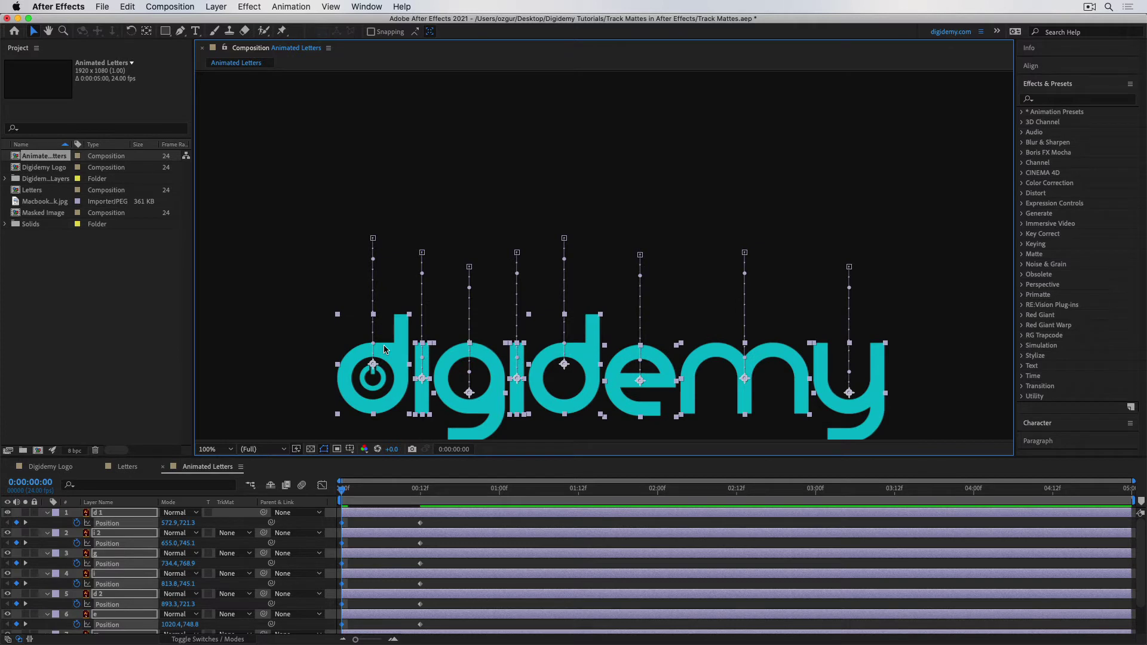
pyautogui.press('space')
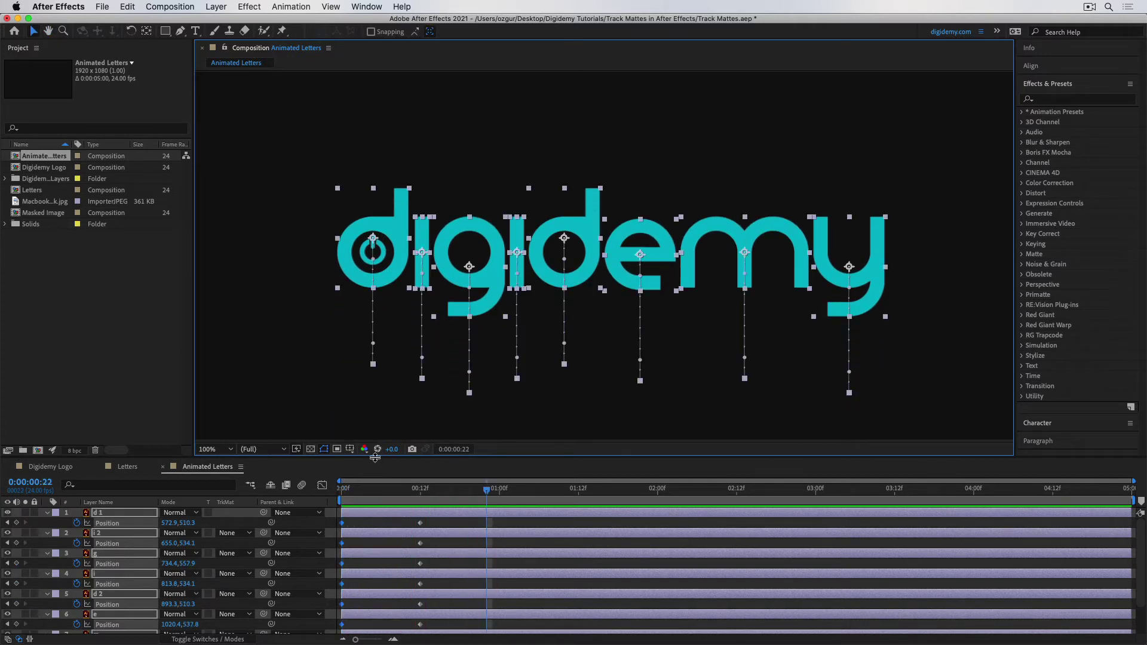
# - Enlarge the timeline area and apply Easy Ease to all Position keyframes of the letter layers
pyautogui.moveTo(375, 457); pyautogui.dragTo(377, 361)
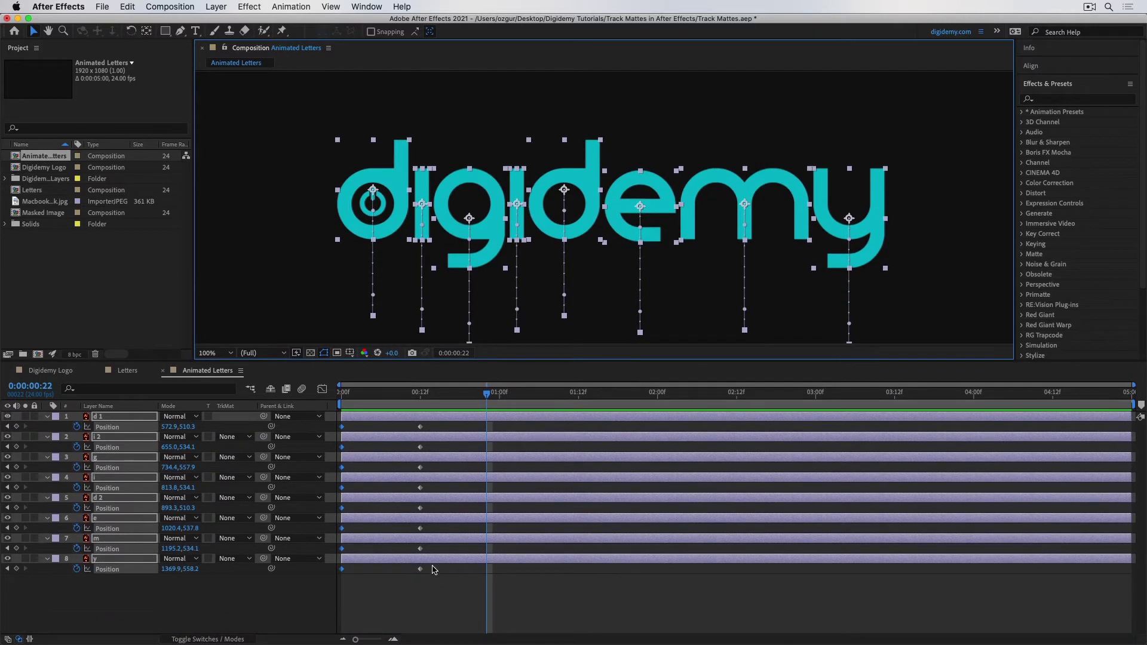
pyautogui.moveTo(435, 570); pyautogui.dragTo(323, 425)
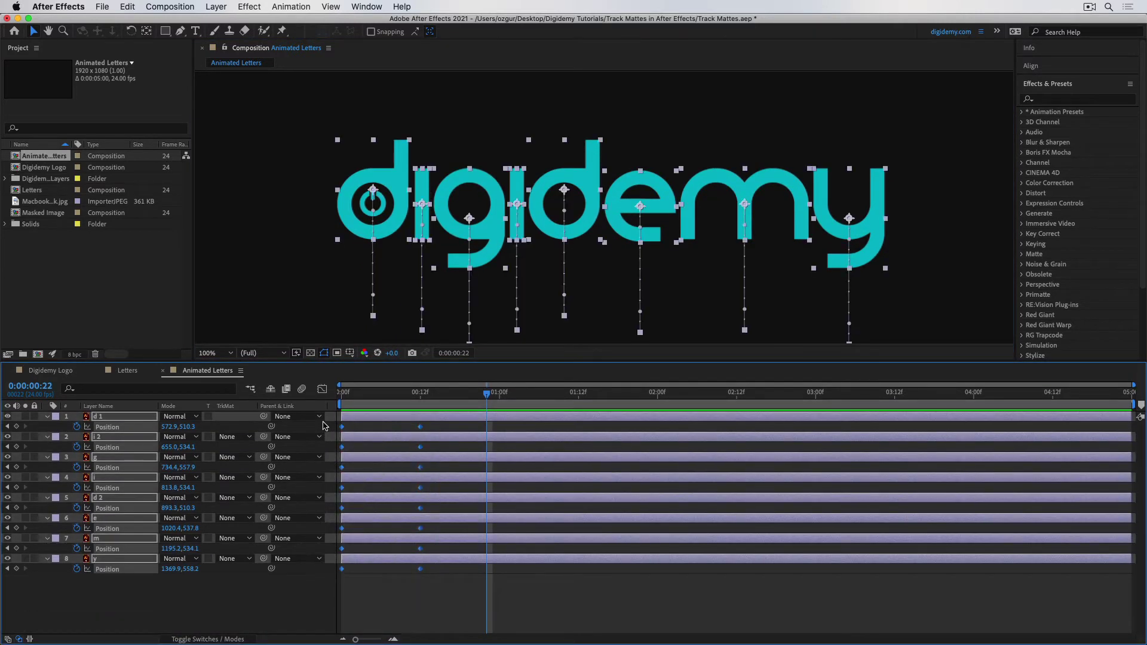
pyautogui.press('F9')
# - Set the selected keyframes' incoming and outgoing velocity influence to 75% and preview the letter animation from the start
pyautogui.keyDown('alt'); pyautogui.doubleClick(342, 427); pyautogui.keyUp('alt')
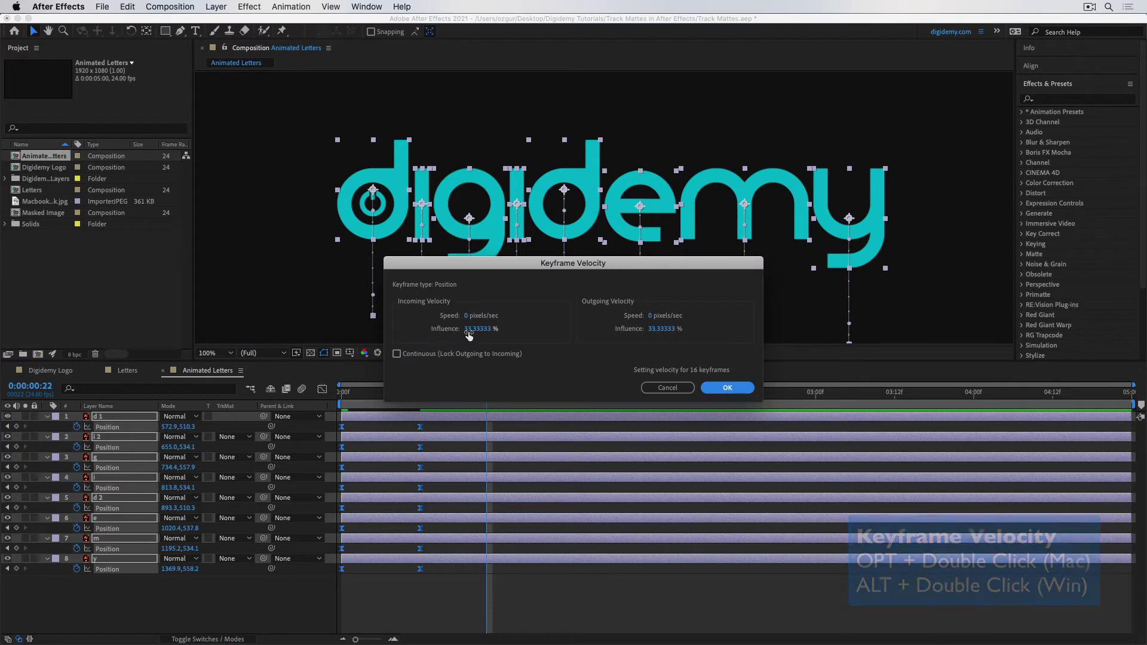
pyautogui.click(491, 329)
pyautogui.write('75')
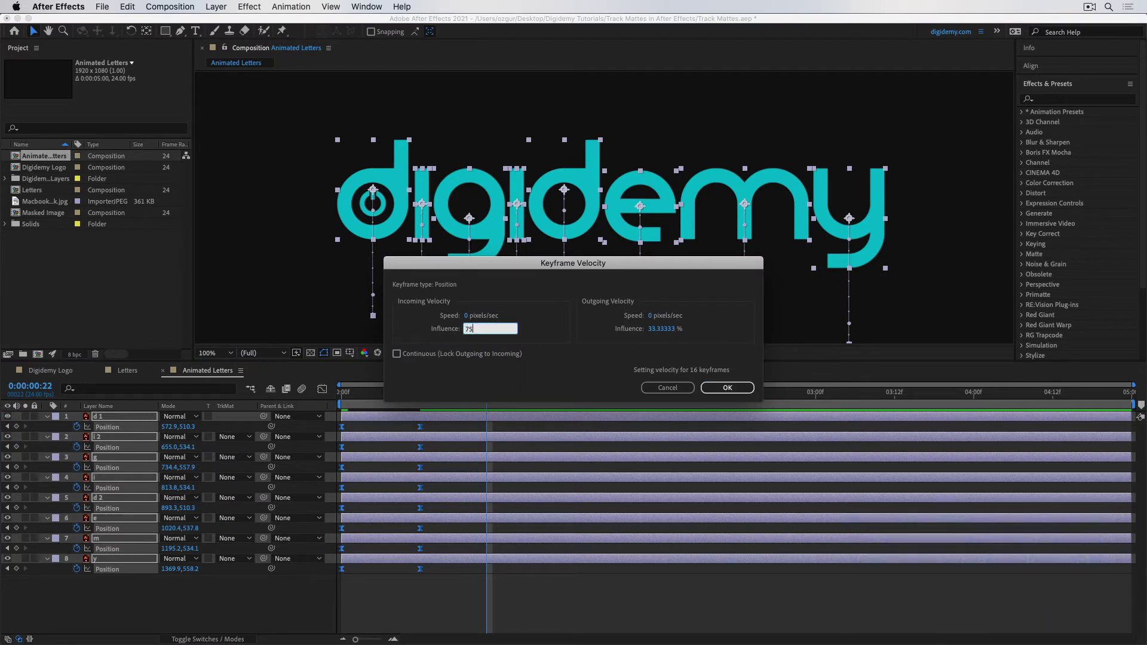
pyautogui.press('Tab')
pyautogui.press('Tab')
pyautogui.write('75')
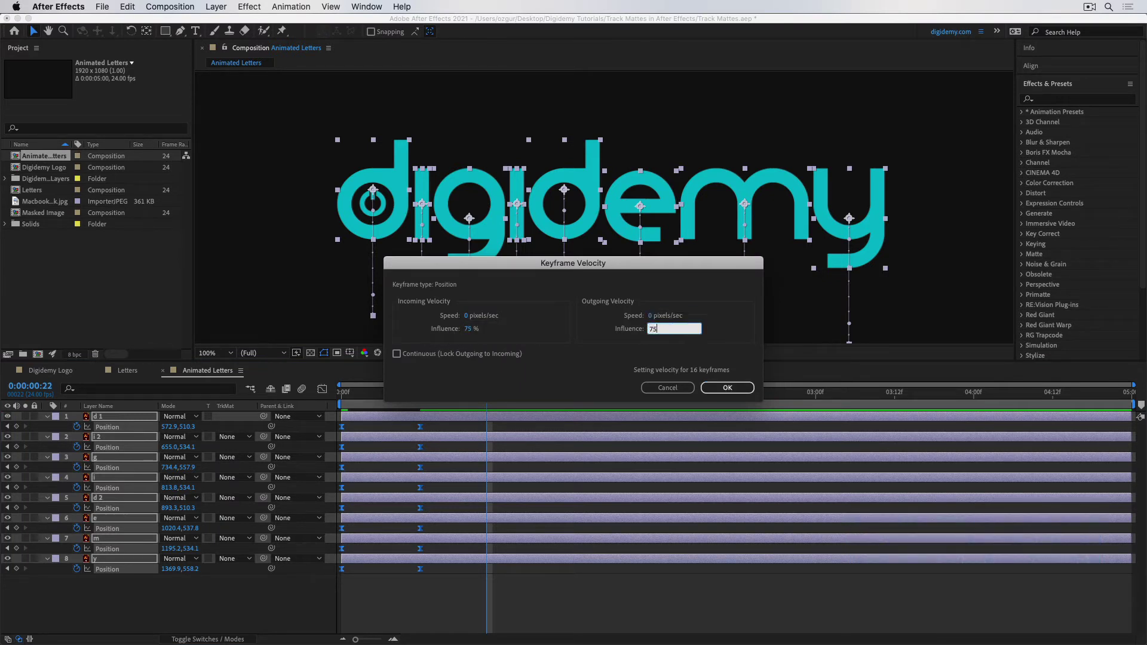
pyautogui.click(746, 389)
pyautogui.press('j')
pyautogui.press('j')
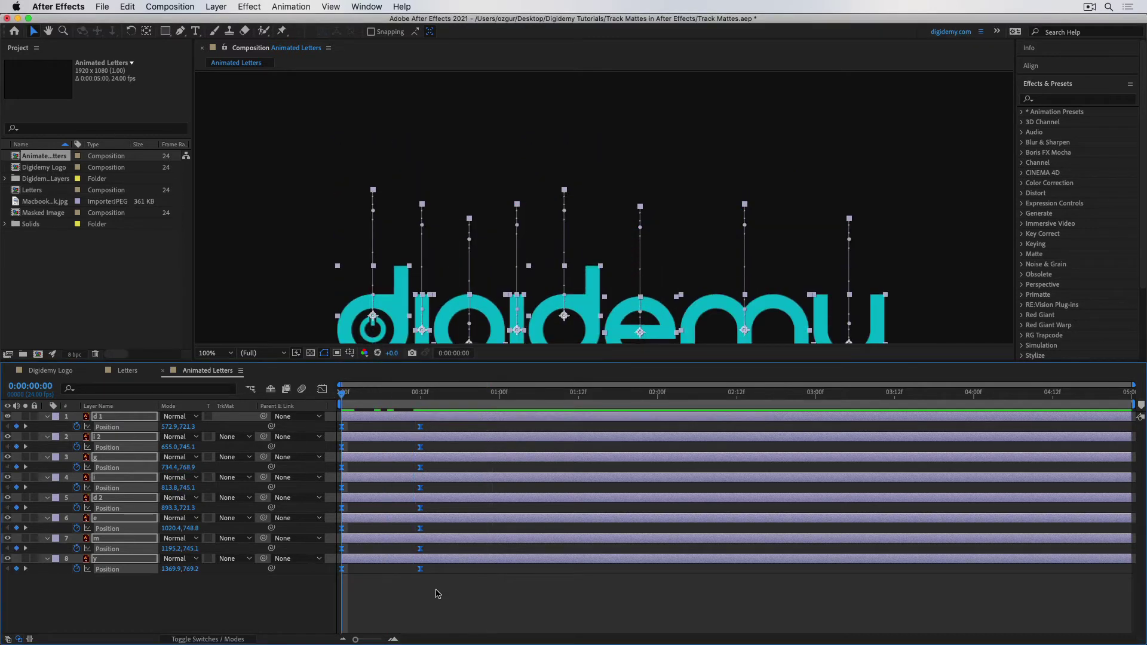
pyautogui.press('space')
pyautogui.press('space')
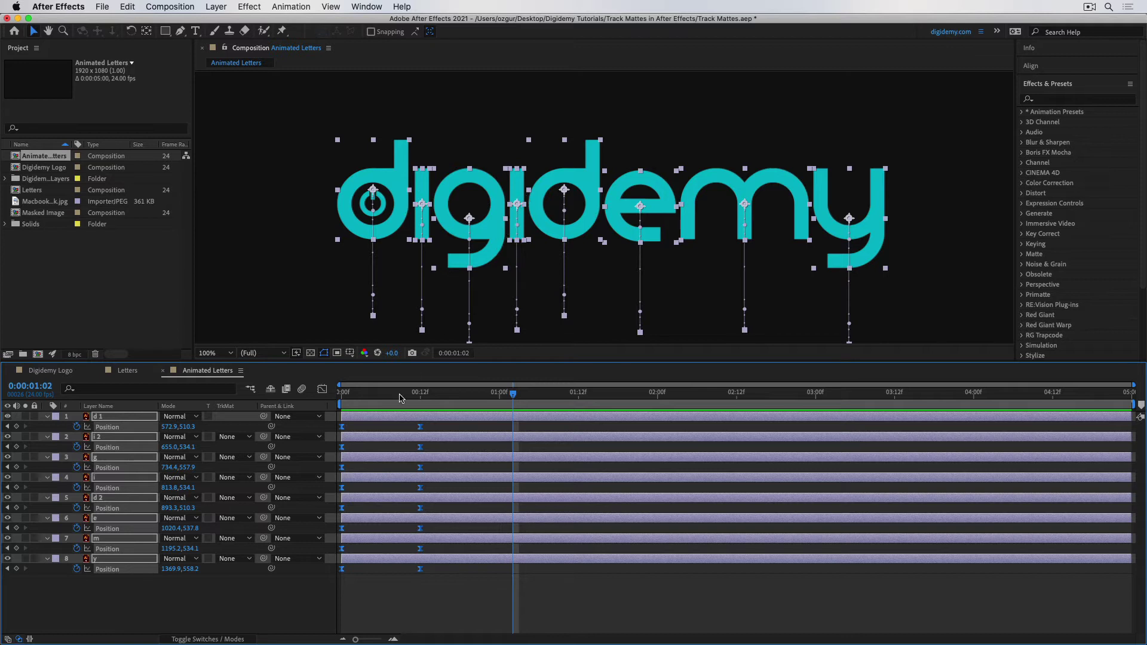
pyautogui.click(377, 447)
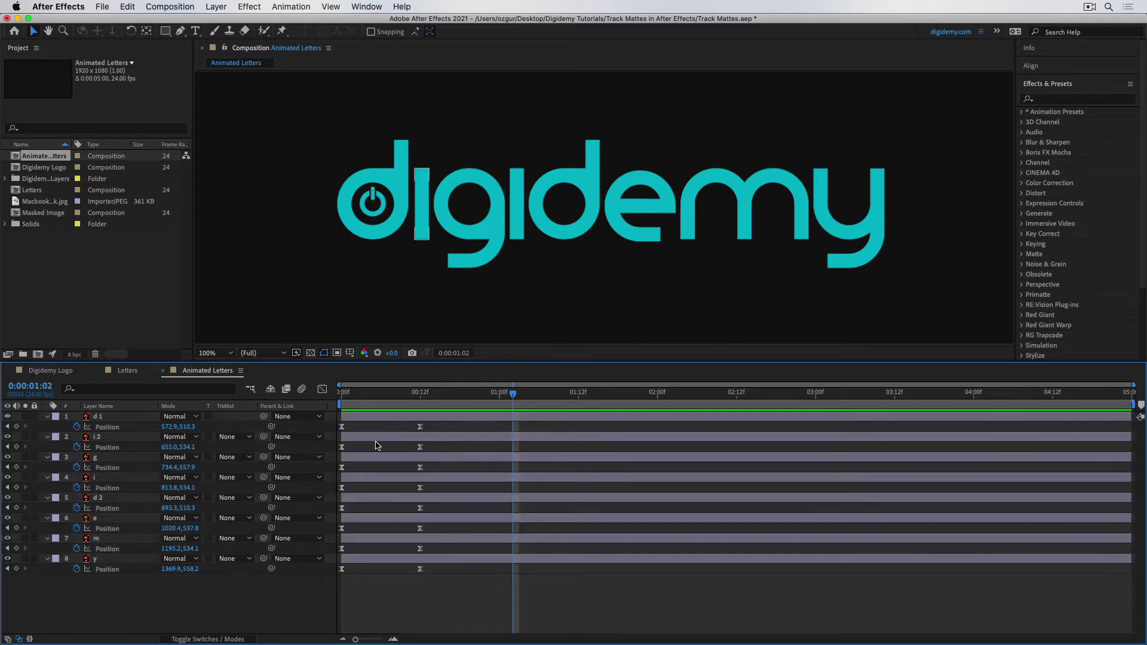
pyautogui.moveTo(373, 442); pyautogui.dragTo(385, 461)
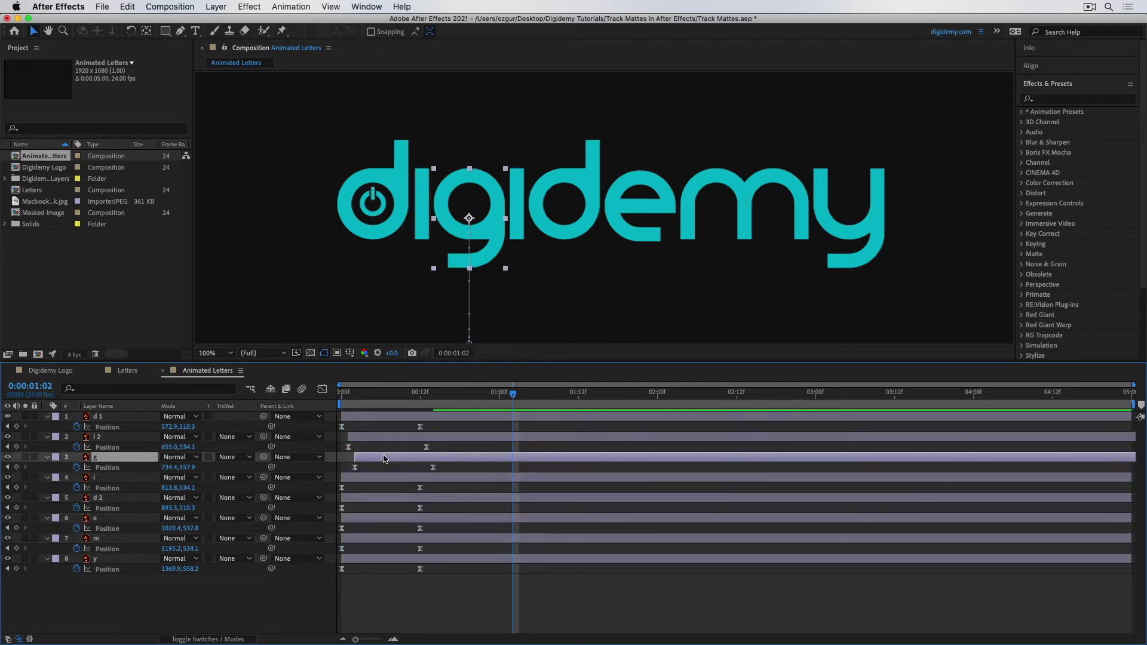
pyautogui.press('super+z')
pyautogui.press('super+z')
pyautogui.press('super+z')
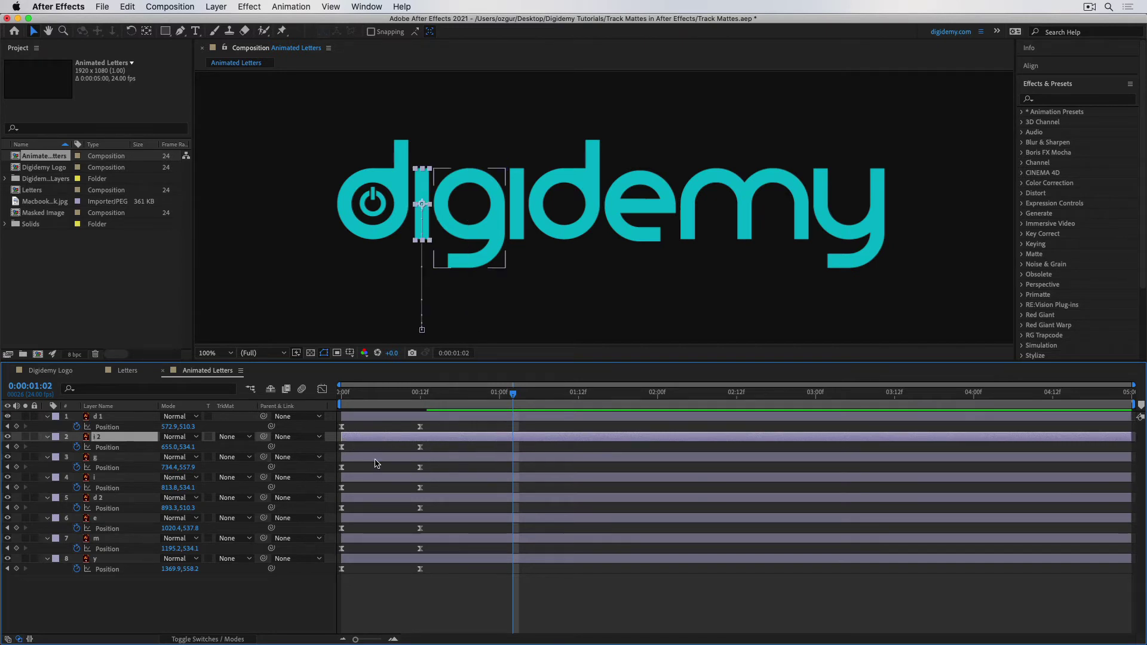
# - Trim the end of all letter layers to the first frame at 0:00:00:00
pyautogui.click(379, 393)
pyautogui.moveTo(378, 394); pyautogui.dragTo(337, 393)
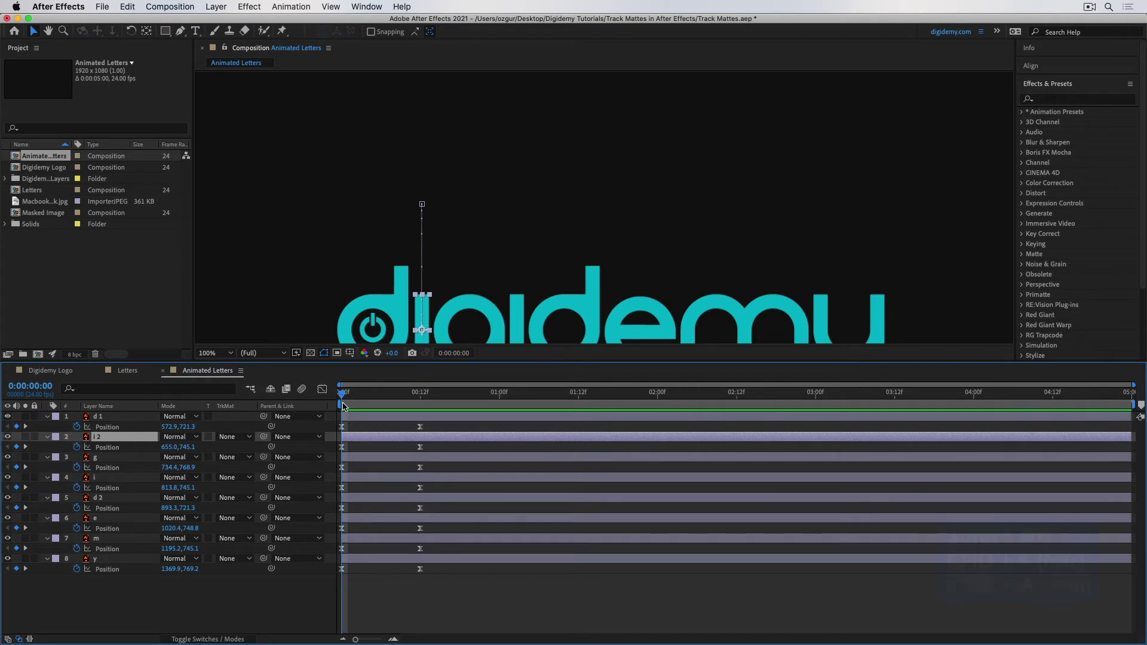
pyautogui.press('super+a')
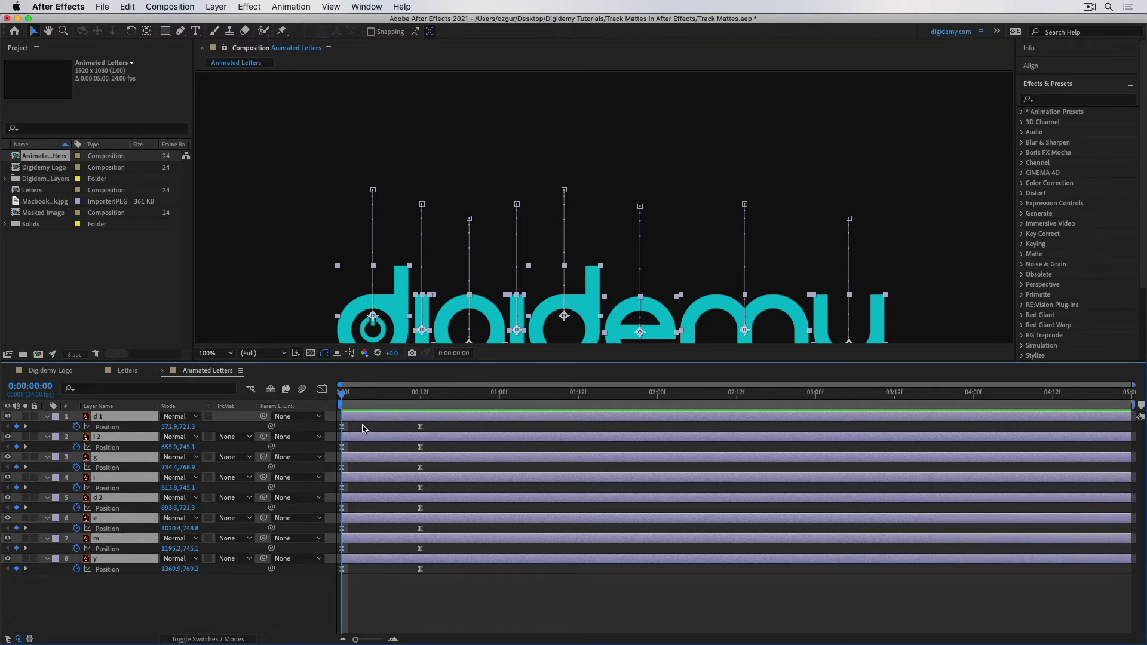
pyautogui.hotkey('alt', ']')
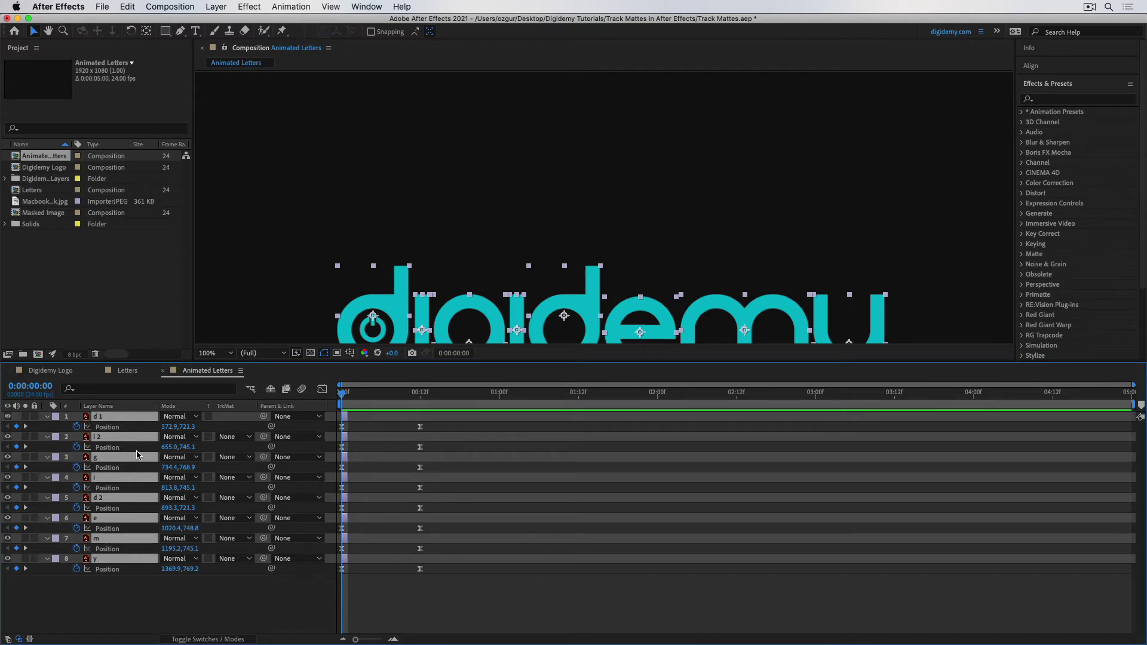
# - Select the letter layers in order from d 1 to y and apply Sequence Layers with Overlap turned off
pyautogui.click(118, 439)
pyautogui.click(102, 418)
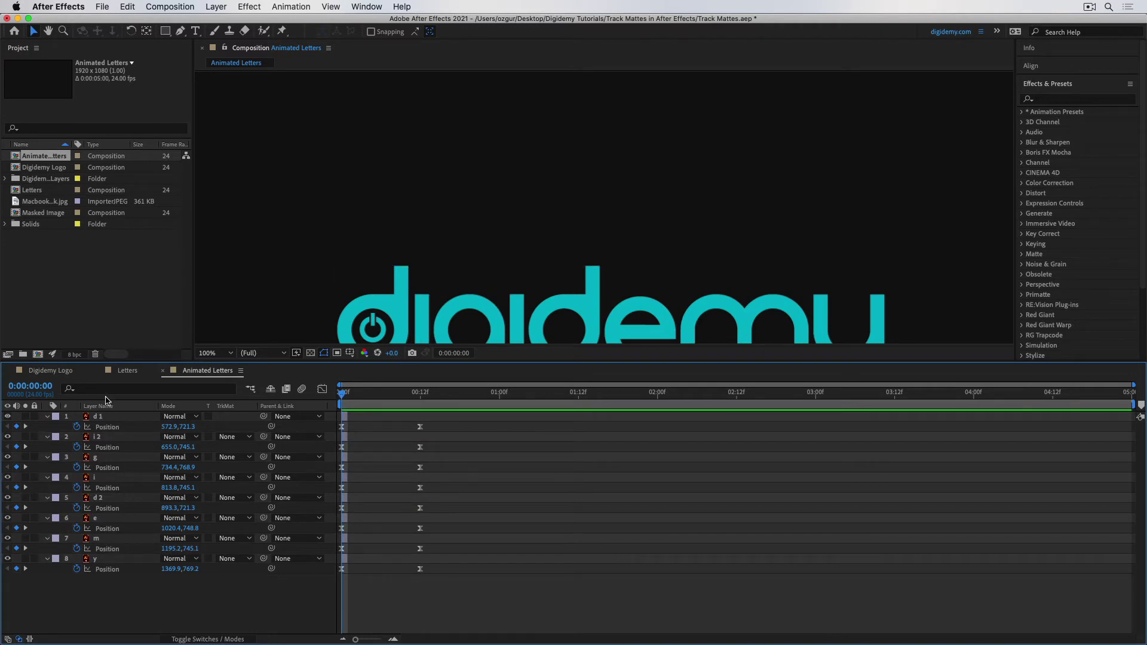
pyautogui.click(103, 418)
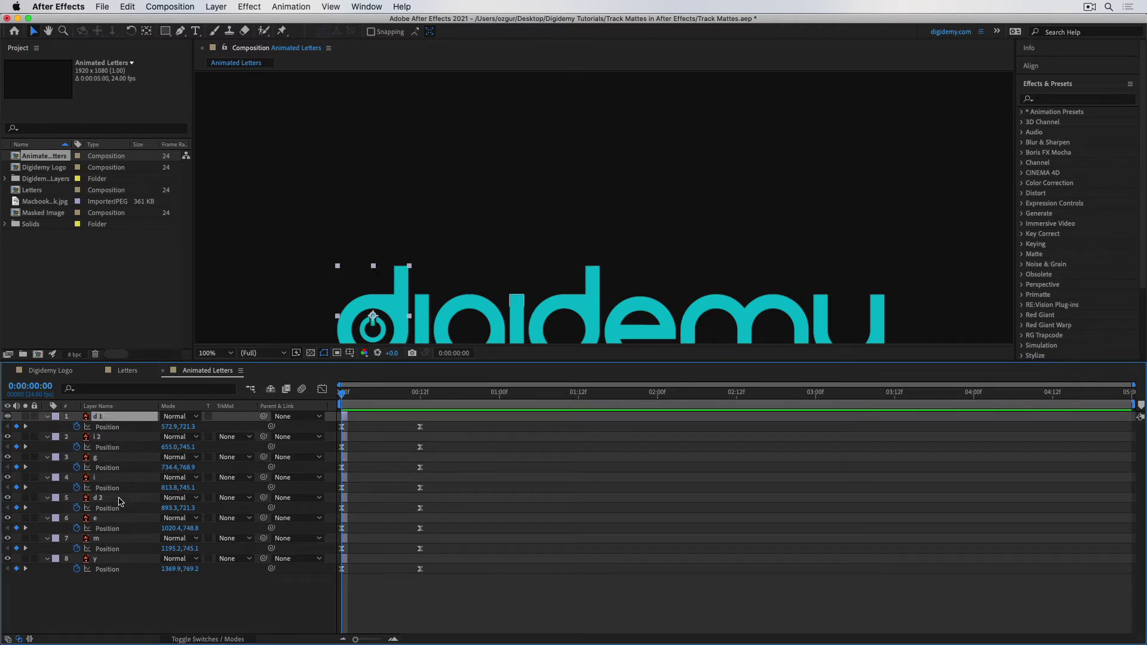
pyautogui.keyDown('shift'); pyautogui.click(104, 560); pyautogui.keyUp('shift')
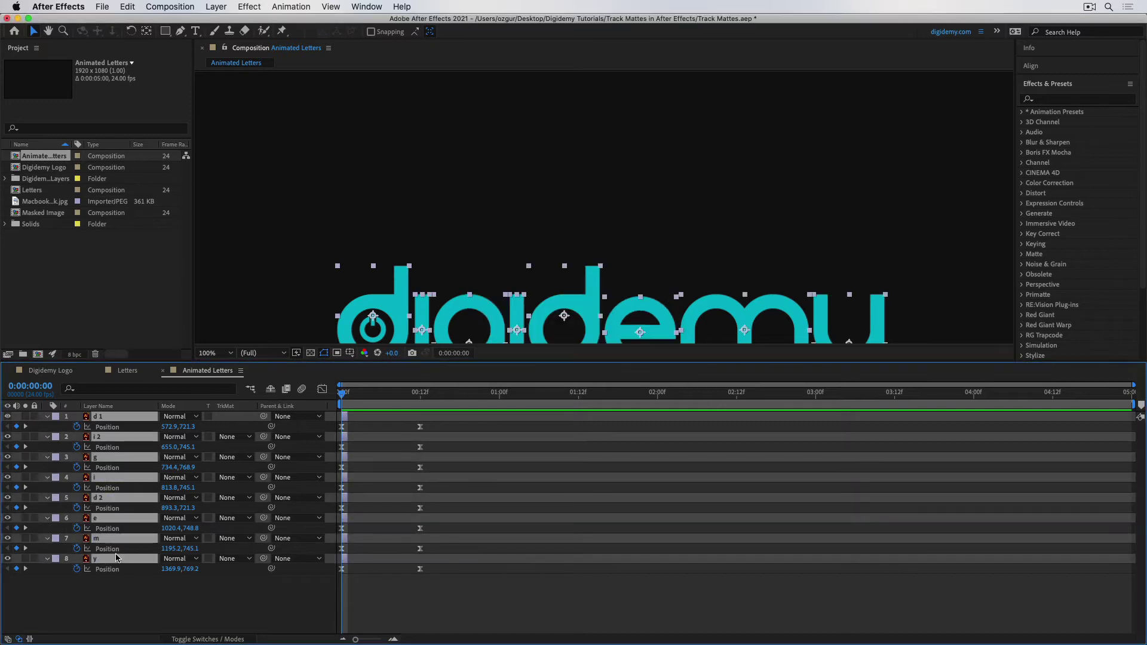
pyautogui.rightClick(111, 503)
pyautogui.moveTo(113, 499)
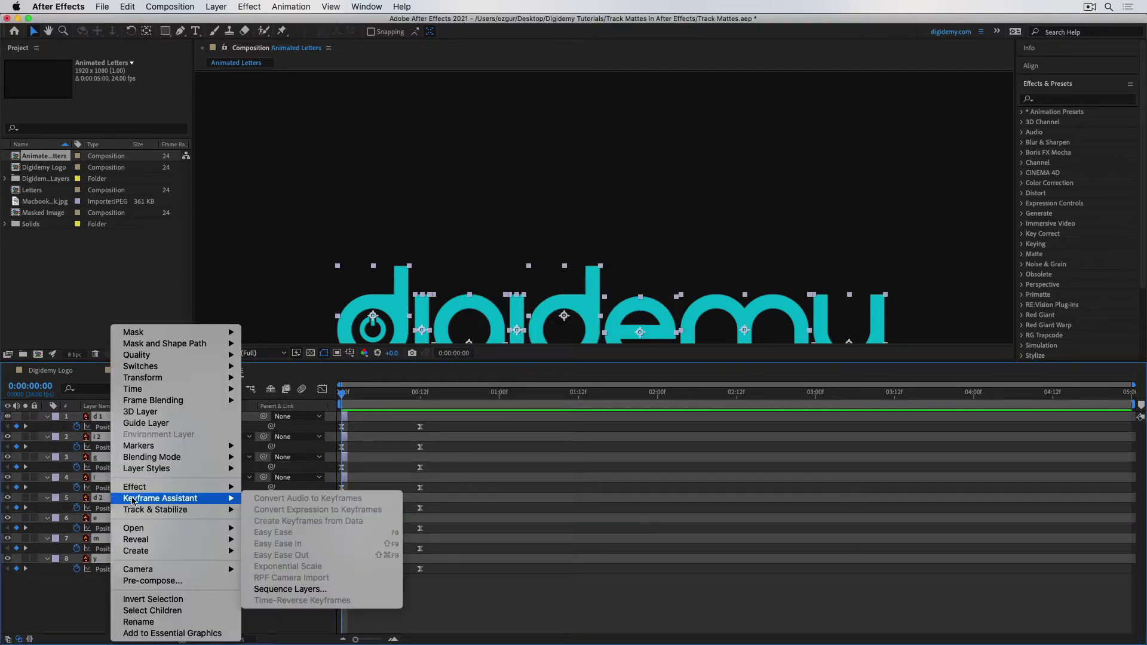
pyautogui.click(300, 589)
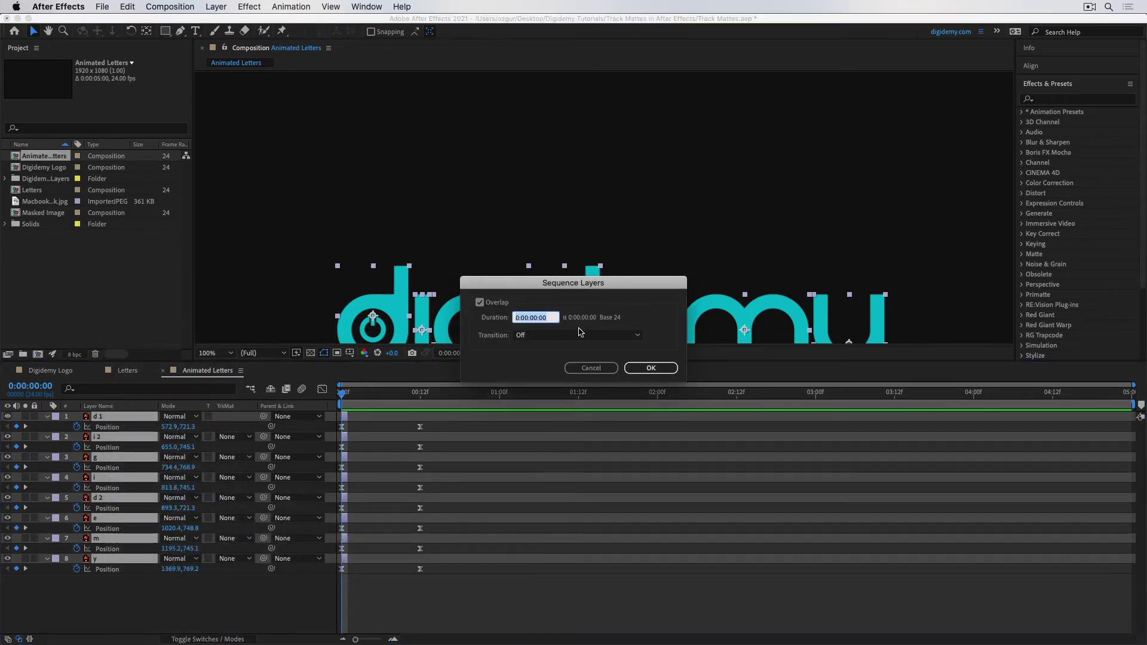
pyautogui.click(496, 302)
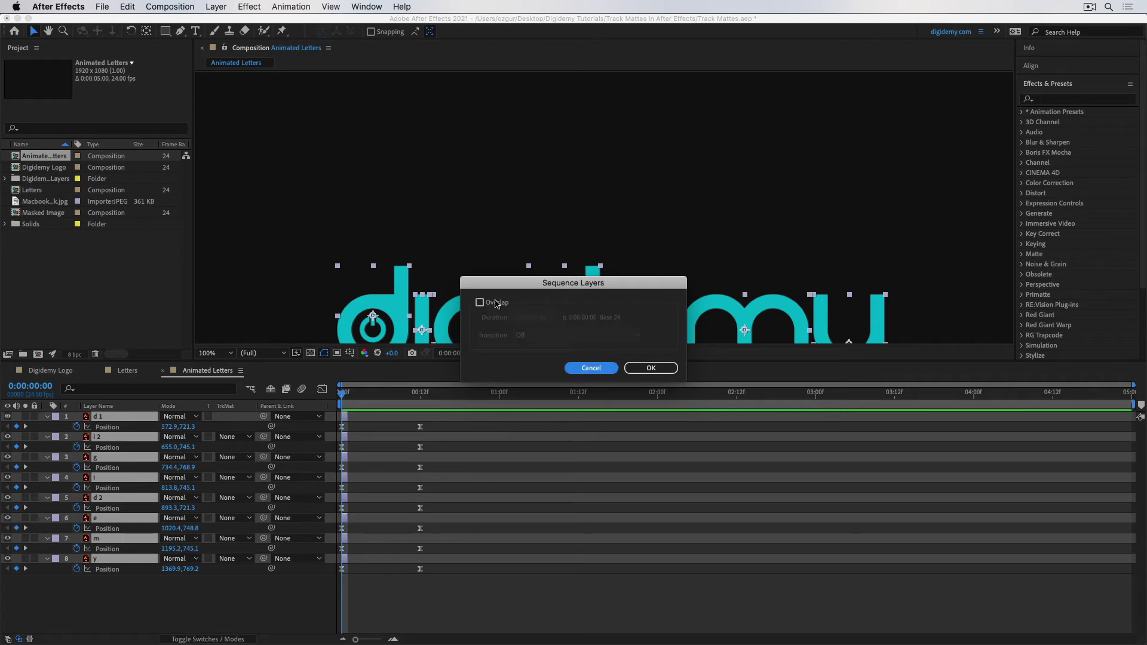
pyautogui.click(651, 368)
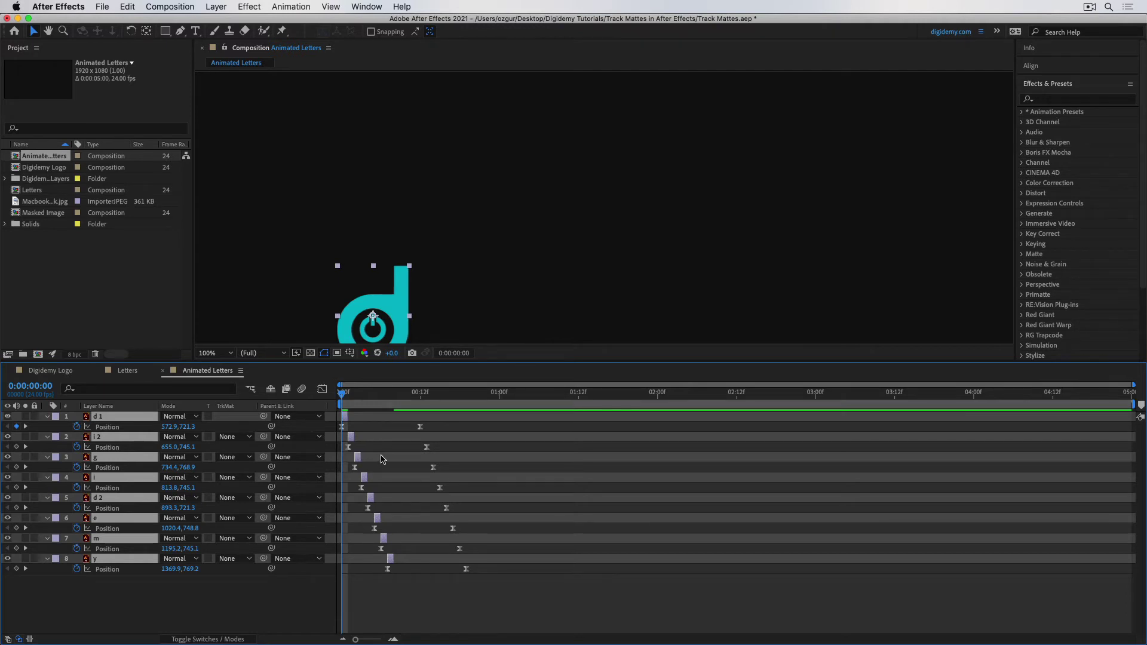
# - Extend all the staggered letter layers to span from 0:00:00:00 to the last frame at 0:00:04:23, keeping their keyframes offset
pyautogui.moveTo(360, 457); pyautogui.dragTo(1024, 461)
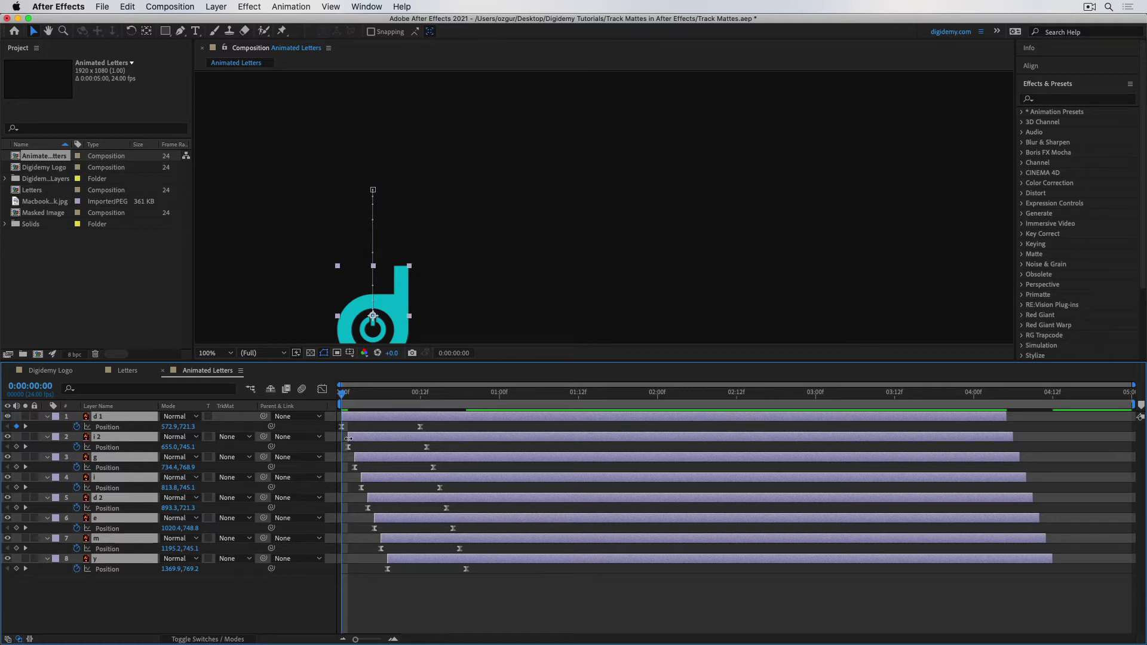
pyautogui.moveTo(346, 439); pyautogui.dragTo(295, 438)
pyautogui.press('super+z')
pyautogui.hotkey('alt', '[')
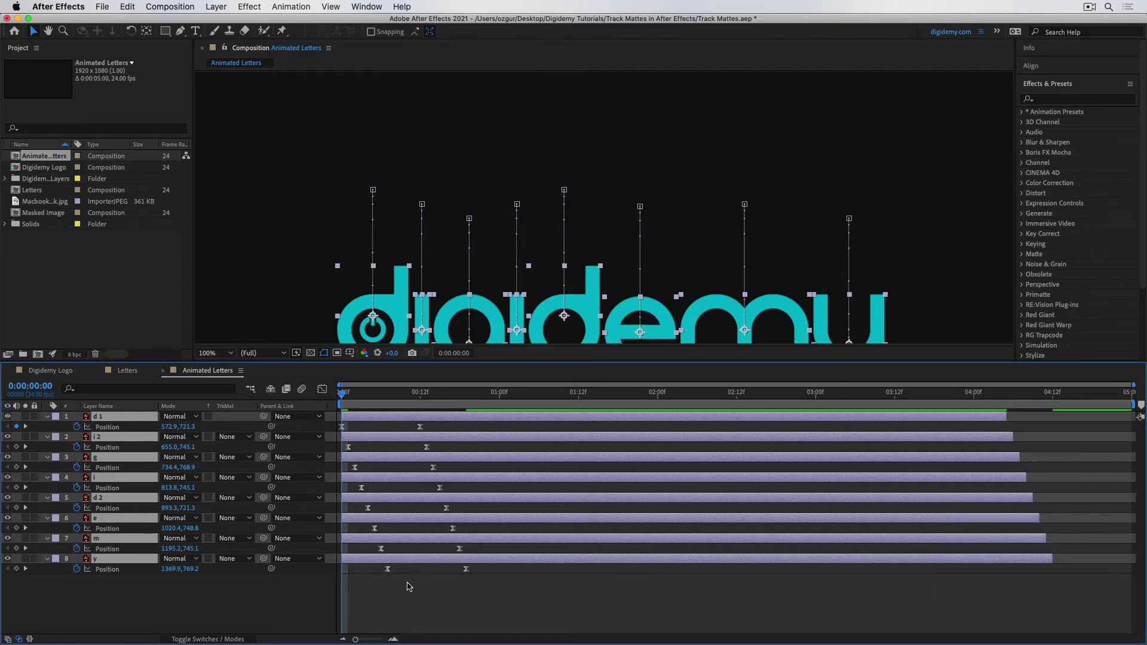
pyautogui.press('space')
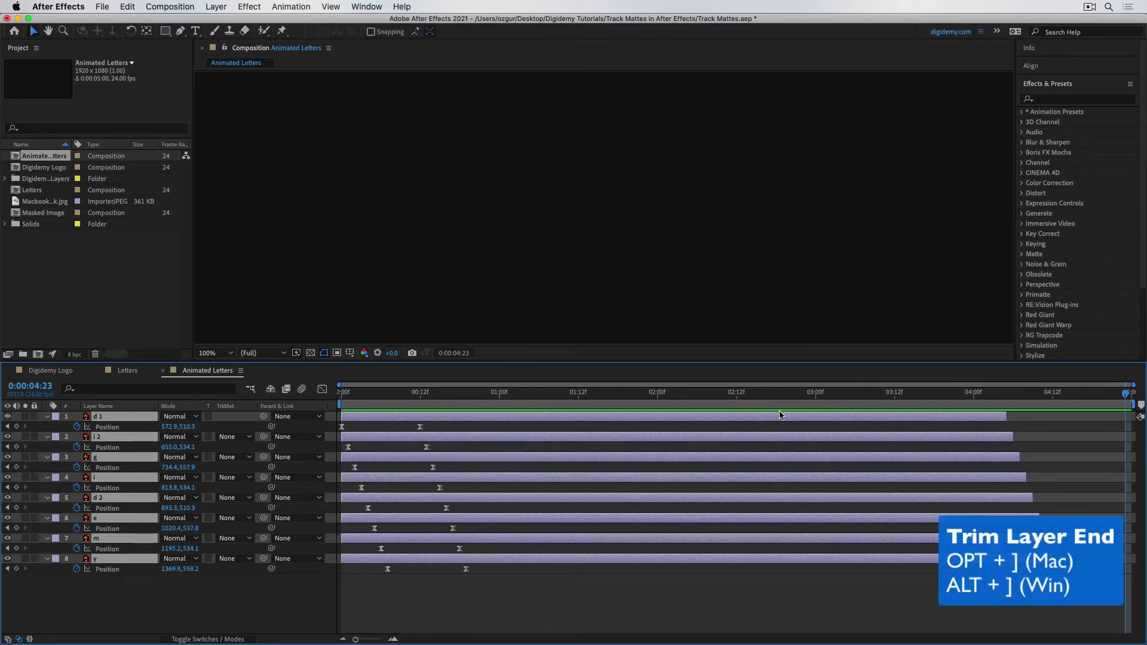
pyautogui.hotkey('alt', ']')
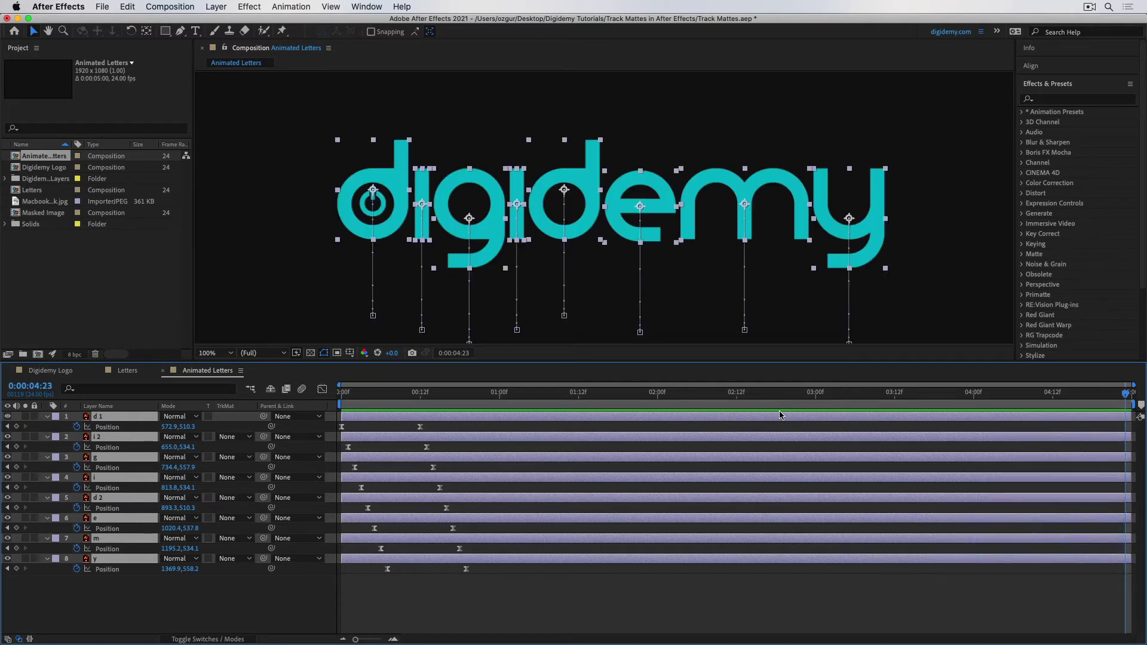
# - Preview the staggered letter animation from the start and return to 0:00:00:00
pyautogui.press('Home')
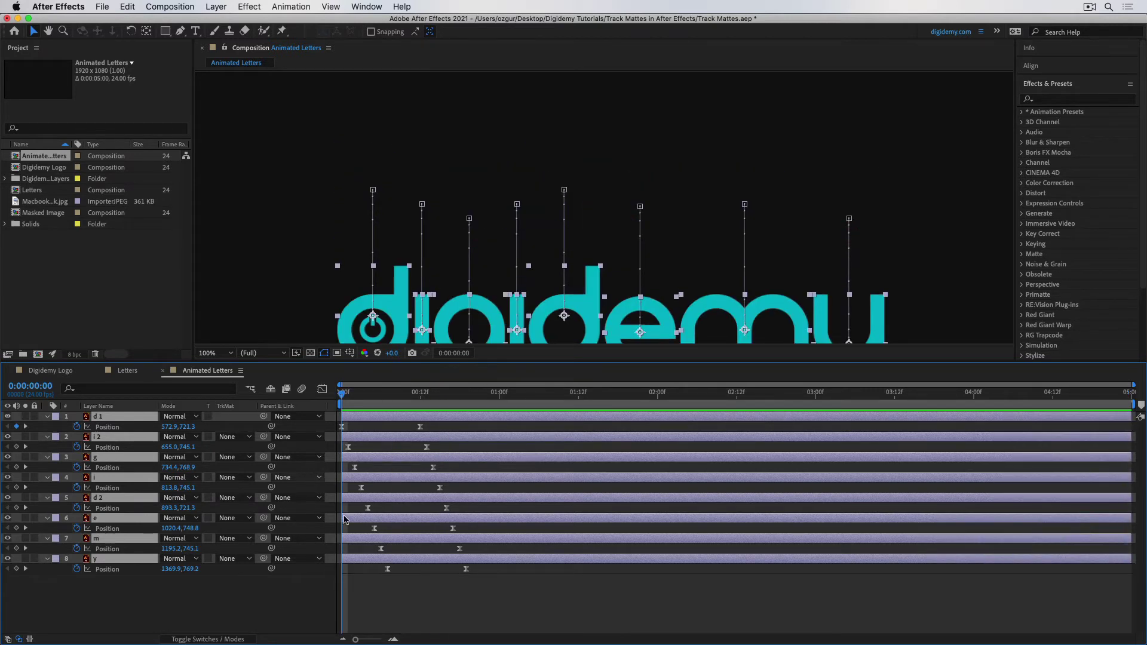
pyautogui.press('space')
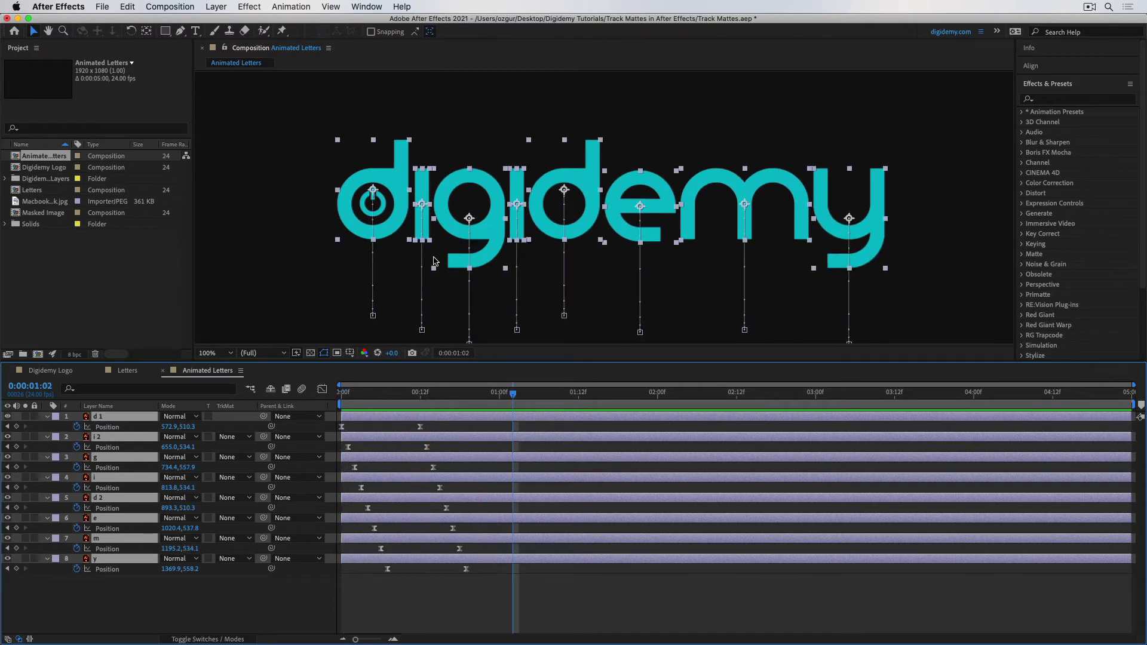
pyautogui.press('Home')
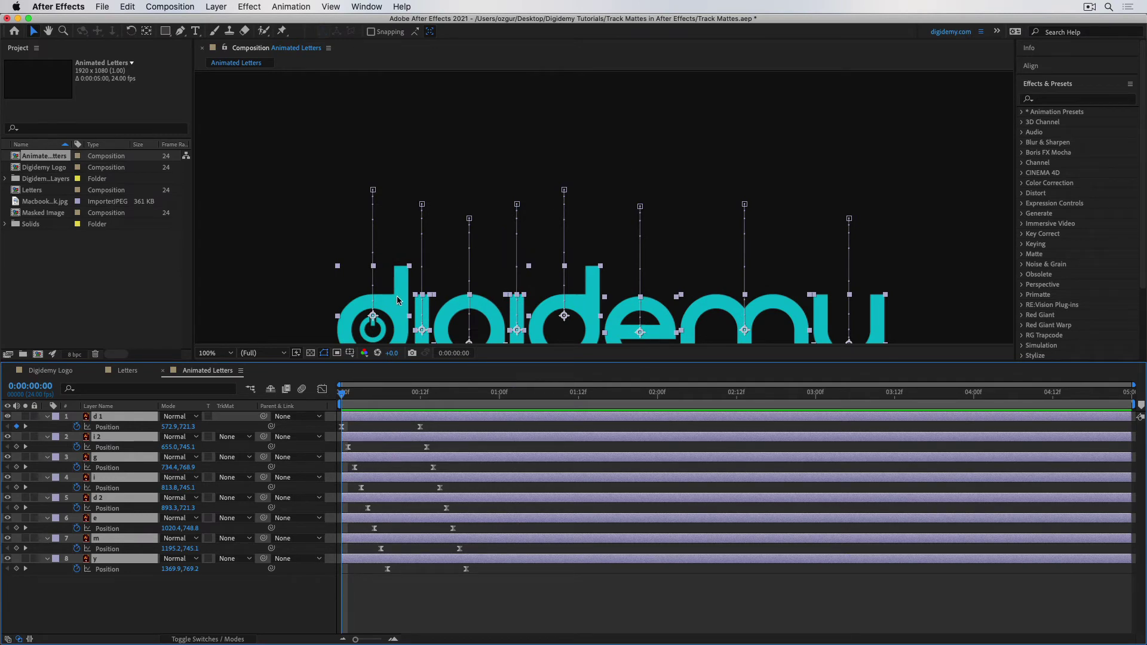
# - Create a white 1920 x 1080 px solid layer above the letter layers
pyautogui.click(216, 9)
pyautogui.moveTo(306, 28)
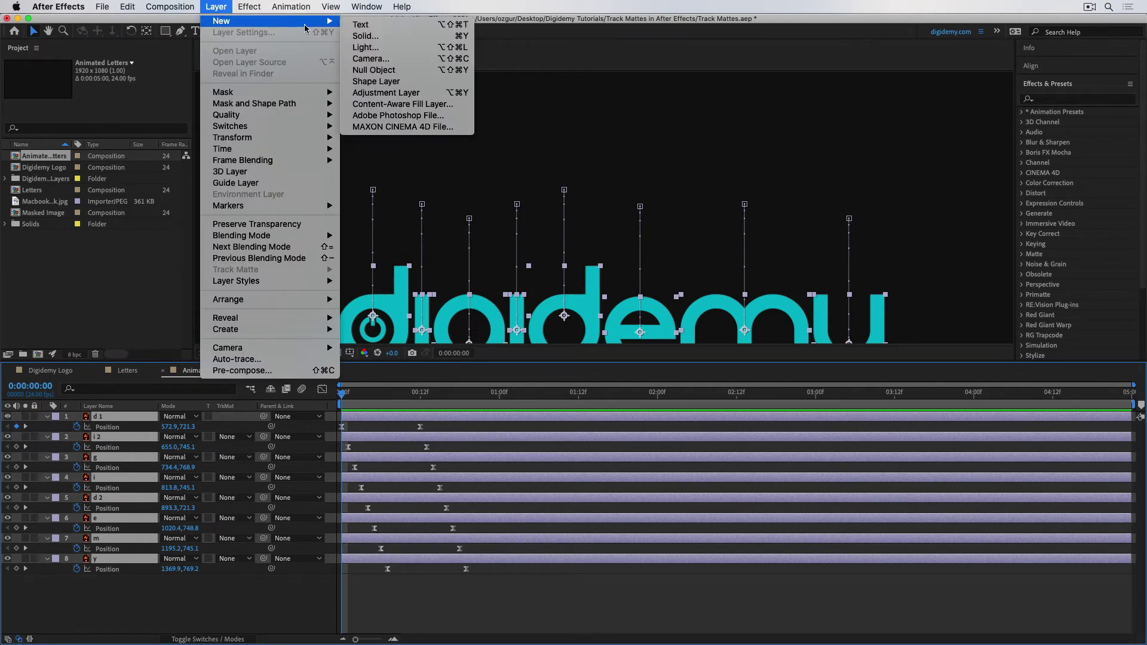
pyautogui.click(365, 36)
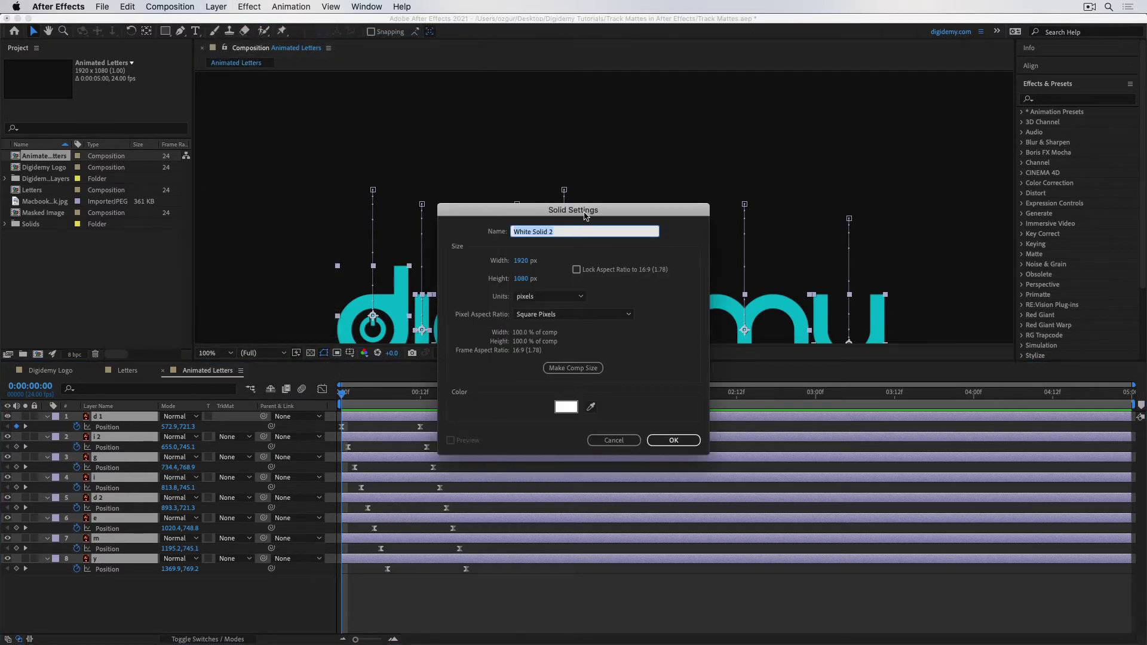
pyautogui.click(669, 442)
# - Scale the white solid down about its centre into a wide, low bar across the middle of the composition
pyautogui.press('space')
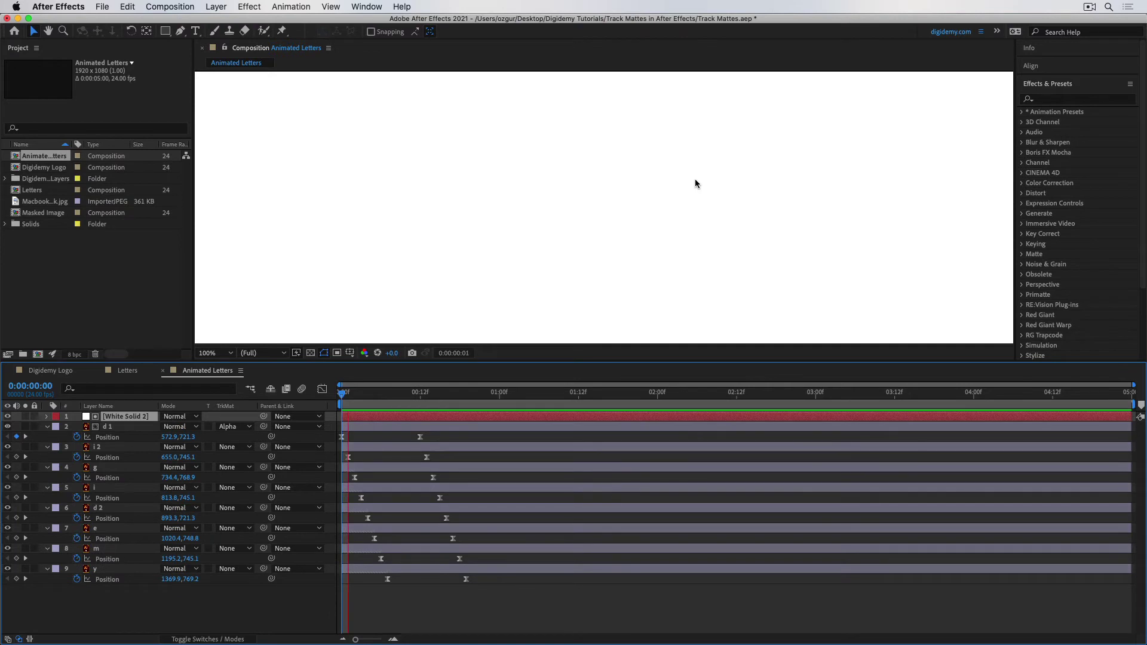
pyautogui.hotkey('shift', '/')
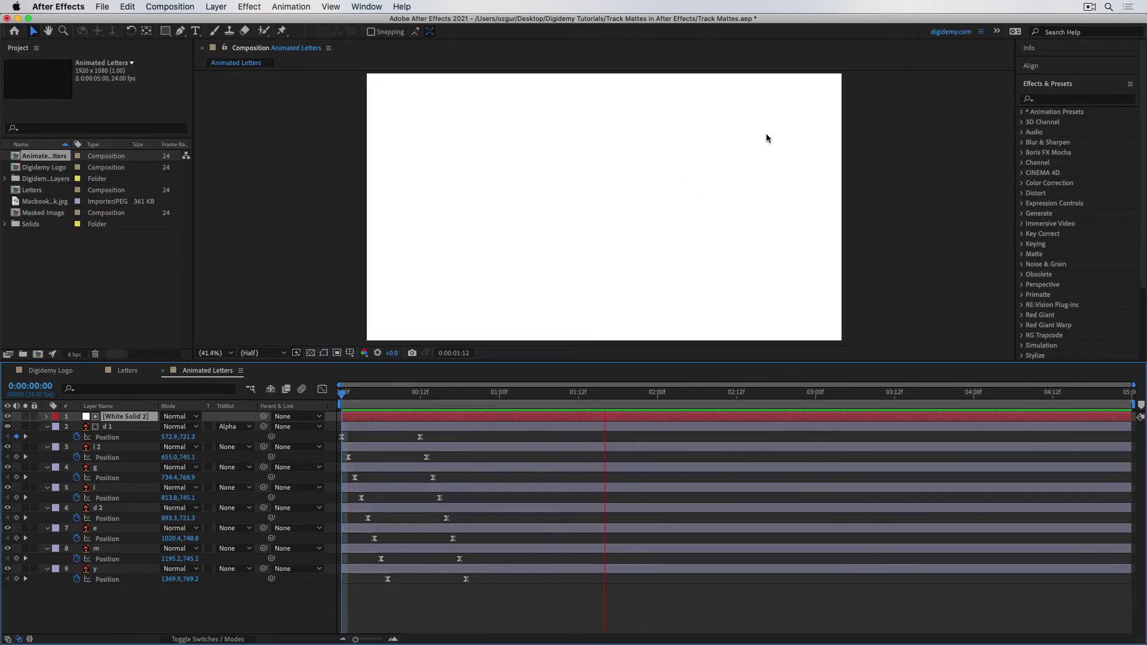
pyautogui.click(812, 128)
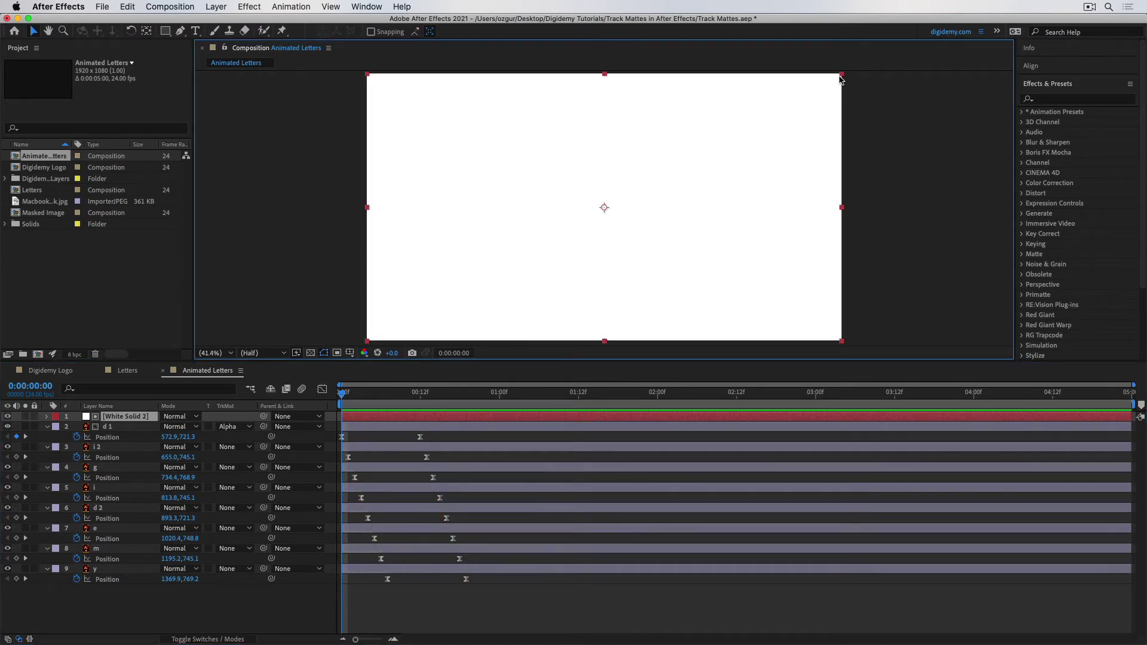
pyautogui.moveTo(839, 78); pyautogui.dragTo(744, 184)
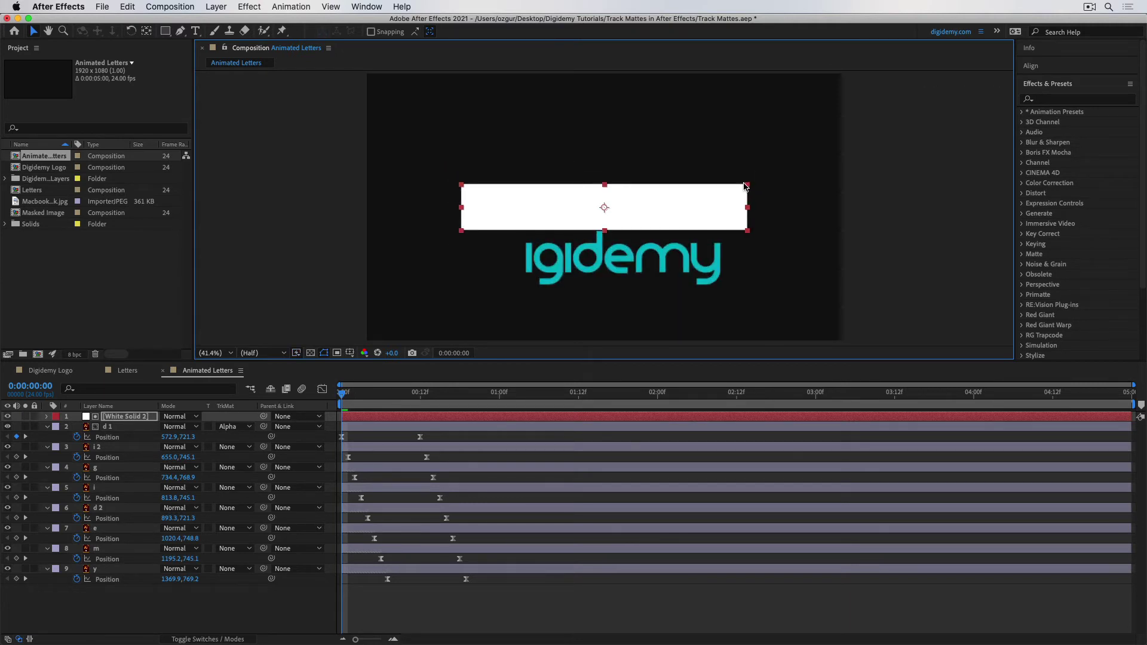
# - Remove the track matte from layer d 1, and at 0:00:01:01 resize and reposition the white solid to cover the whole logo
pyautogui.click(235, 428)
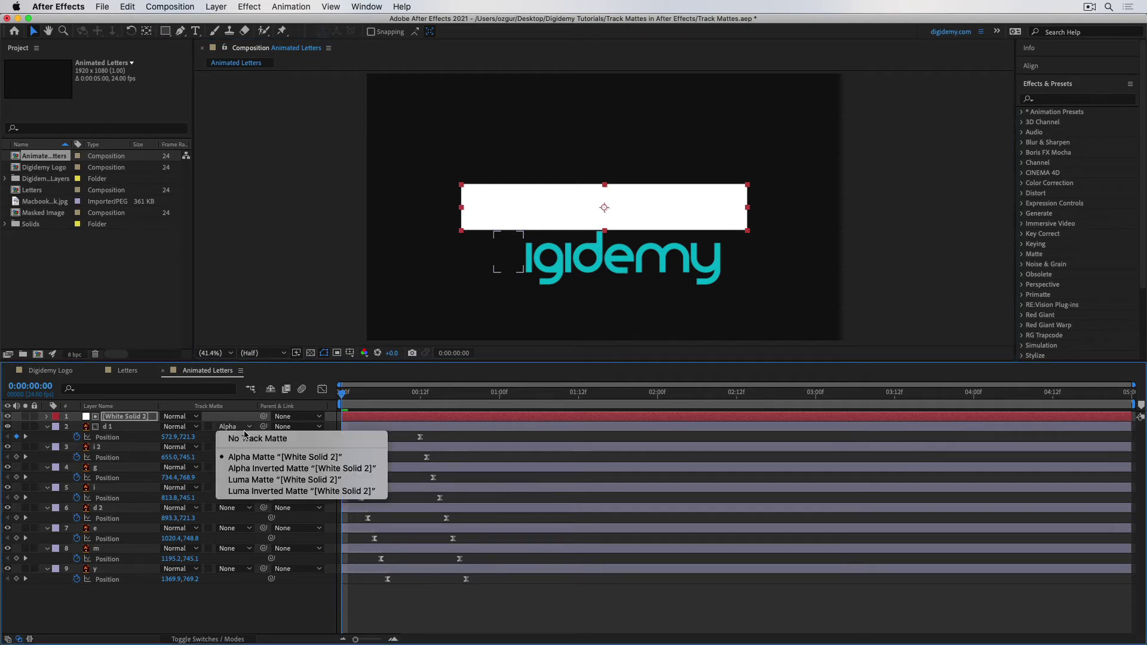
pyautogui.click(239, 437)
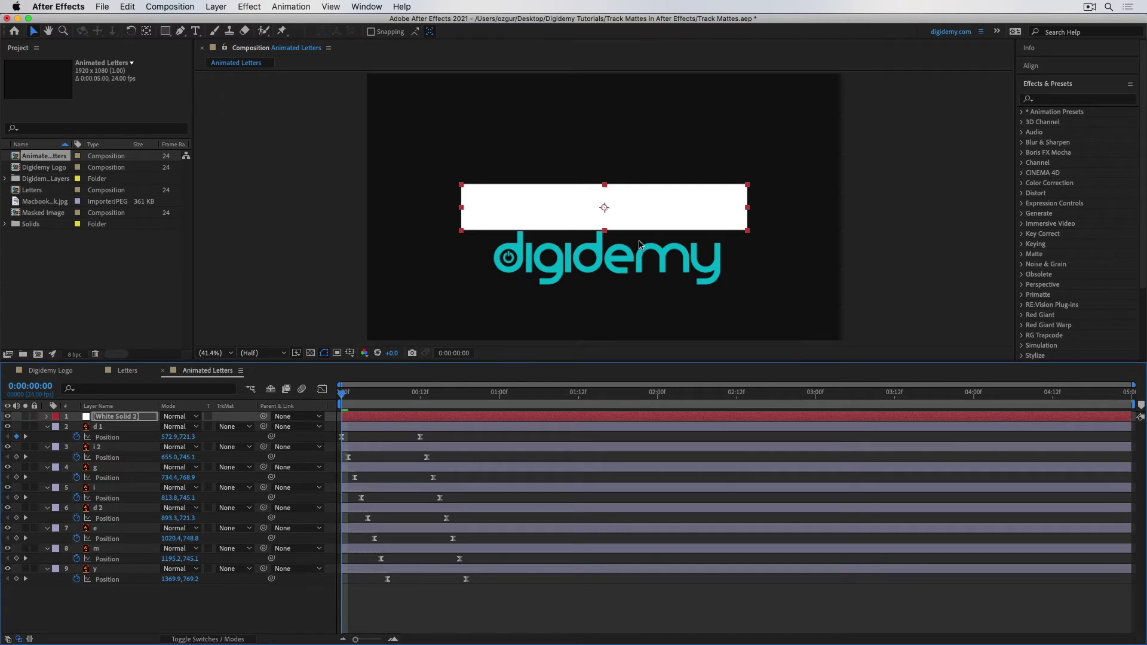
pyautogui.moveTo(343, 408); pyautogui.dragTo(507, 399)
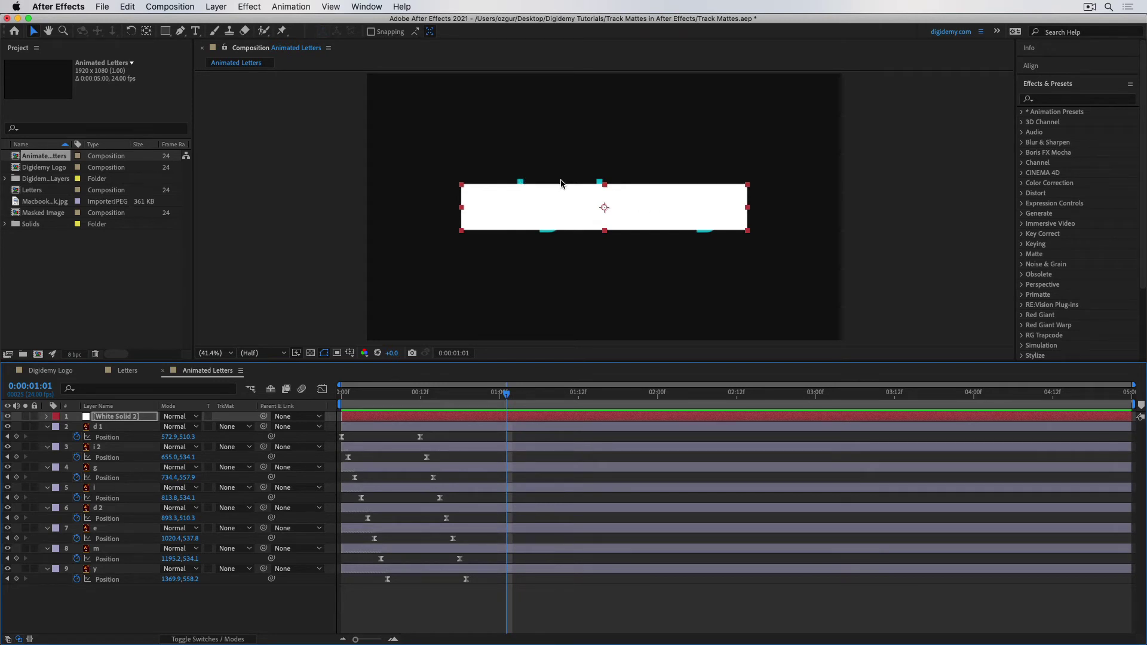
pyautogui.moveTo(751, 190); pyautogui.dragTo(685, 218)
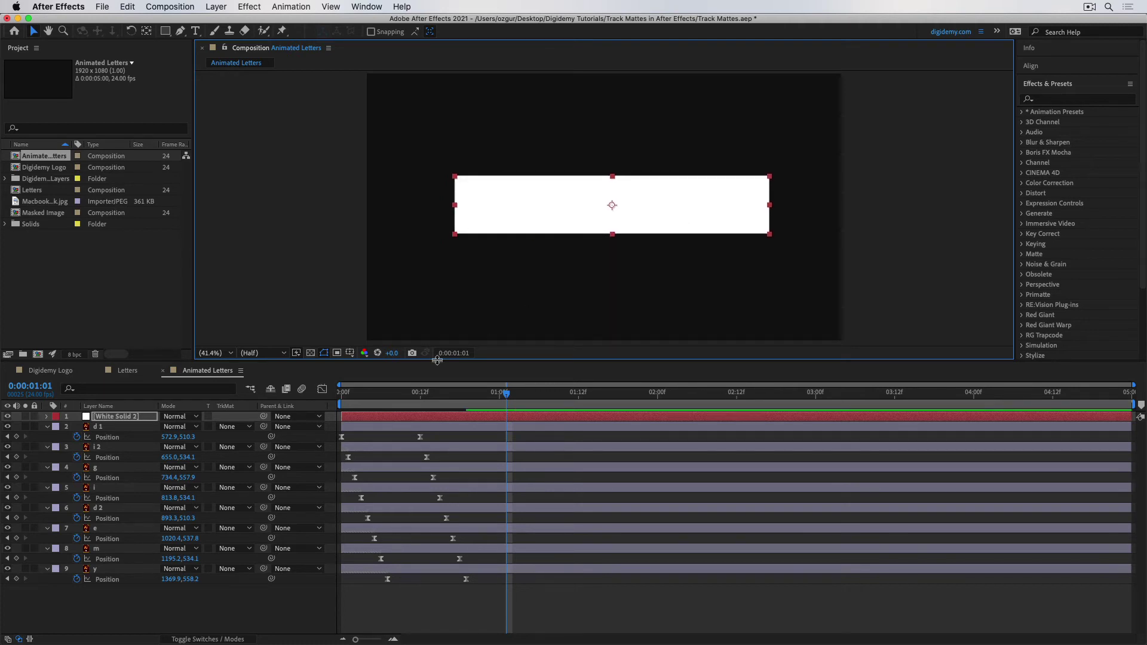
# - At 0:00:00:00, move the d 1 layer down 10 px so its stem clears the white solid
pyautogui.moveTo(452, 393); pyautogui.dragTo(338, 396)
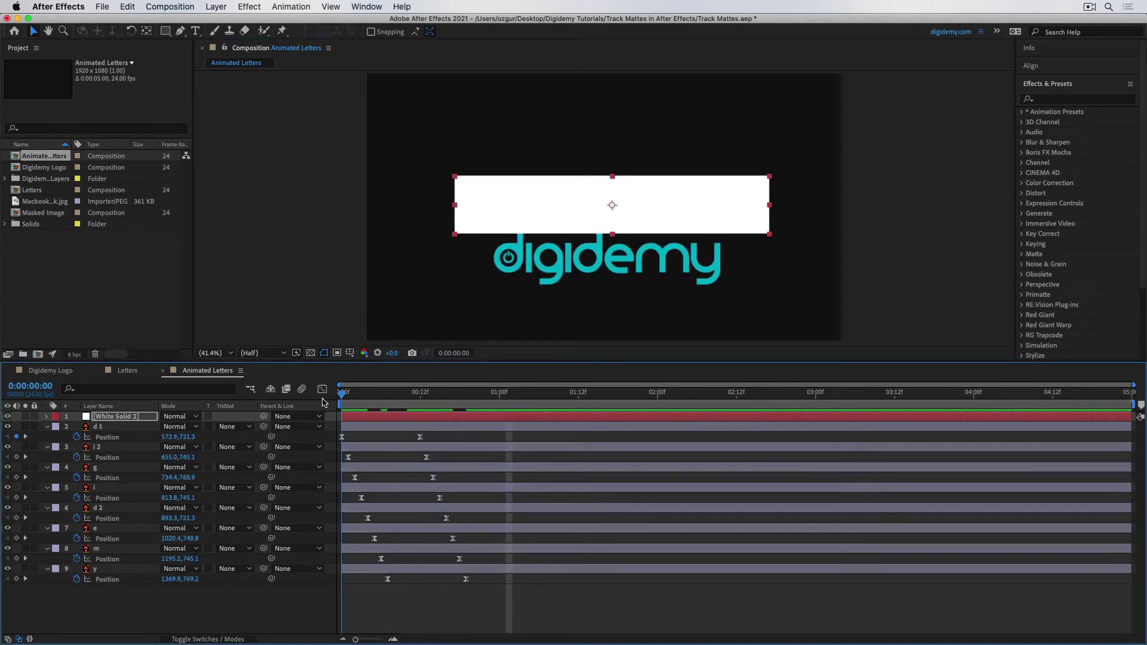
pyautogui.scroll(3, 548, 277)
pyautogui.press('h')
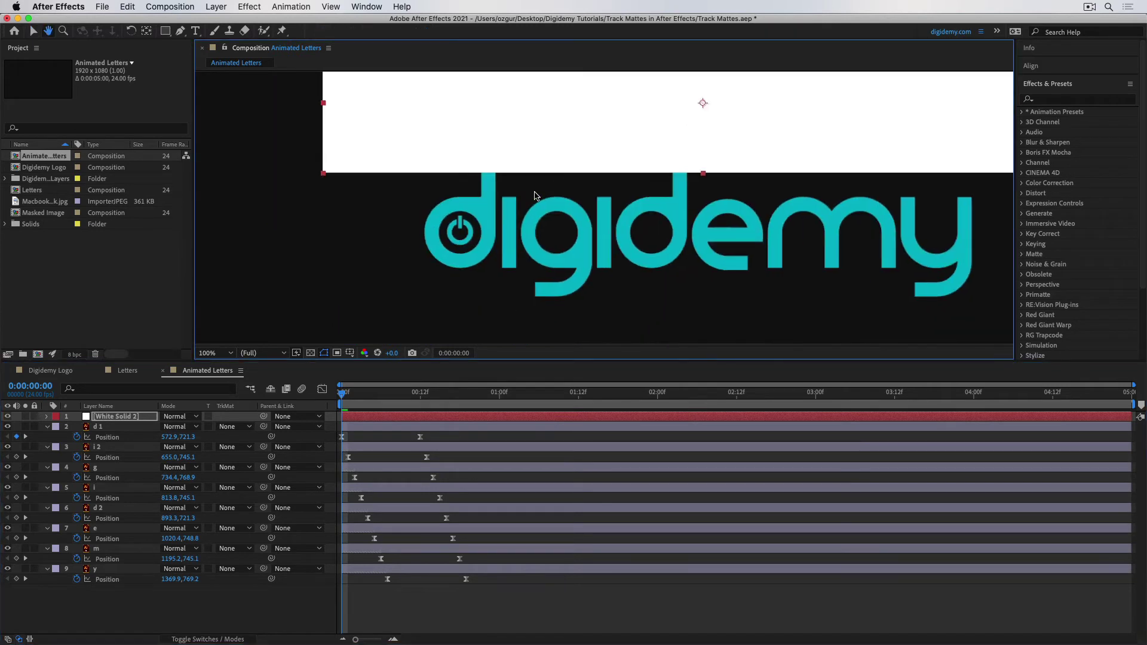
pyautogui.press('v')
pyautogui.click(487, 175)
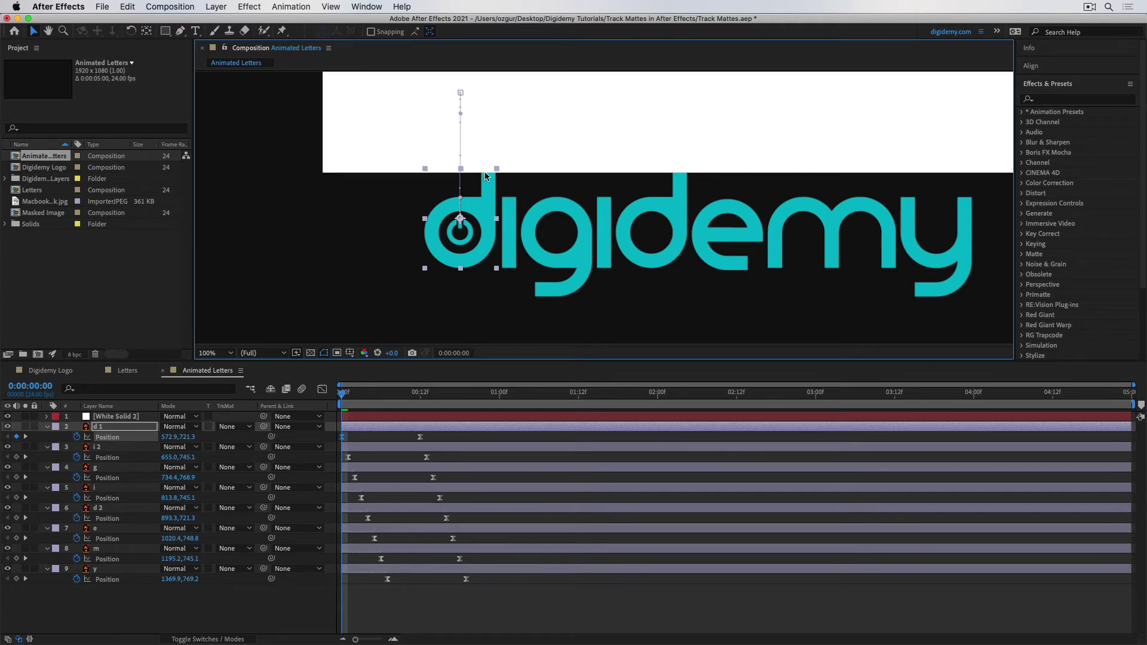
pyautogui.click(504, 178)
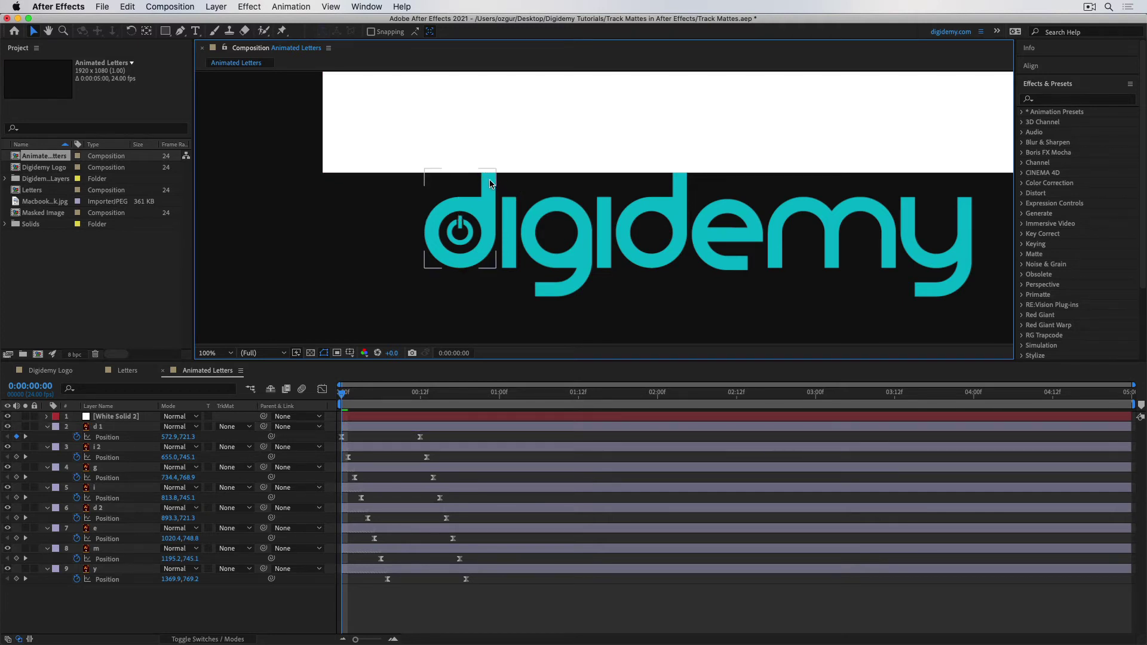
pyautogui.click(491, 183)
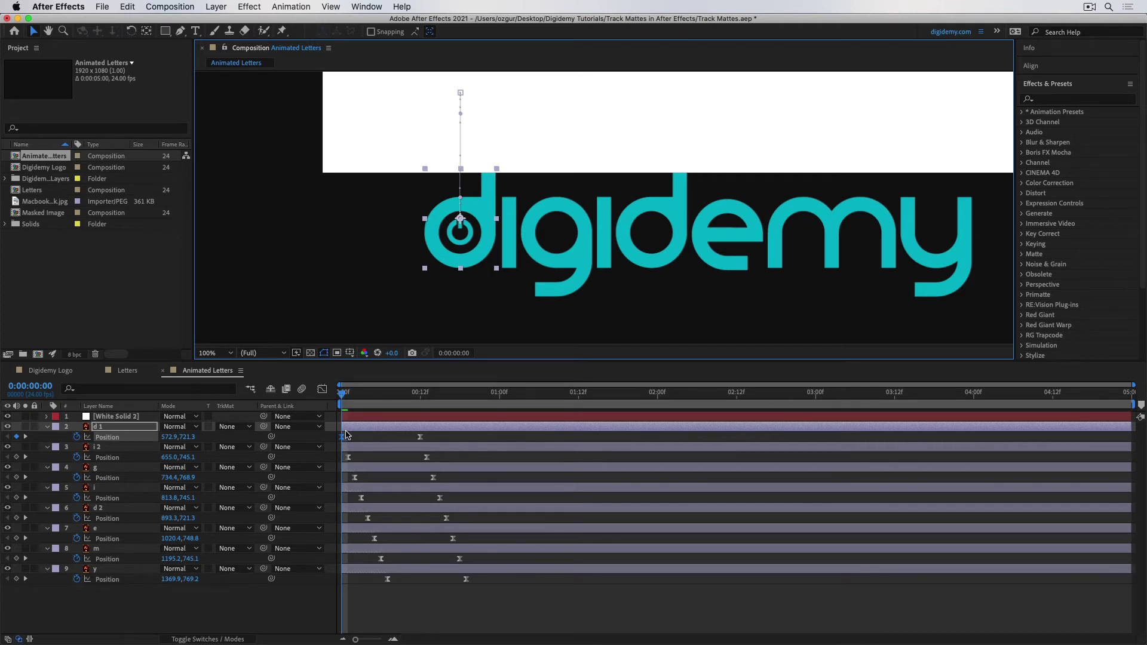
pyautogui.hotkey('shift', 'Down')
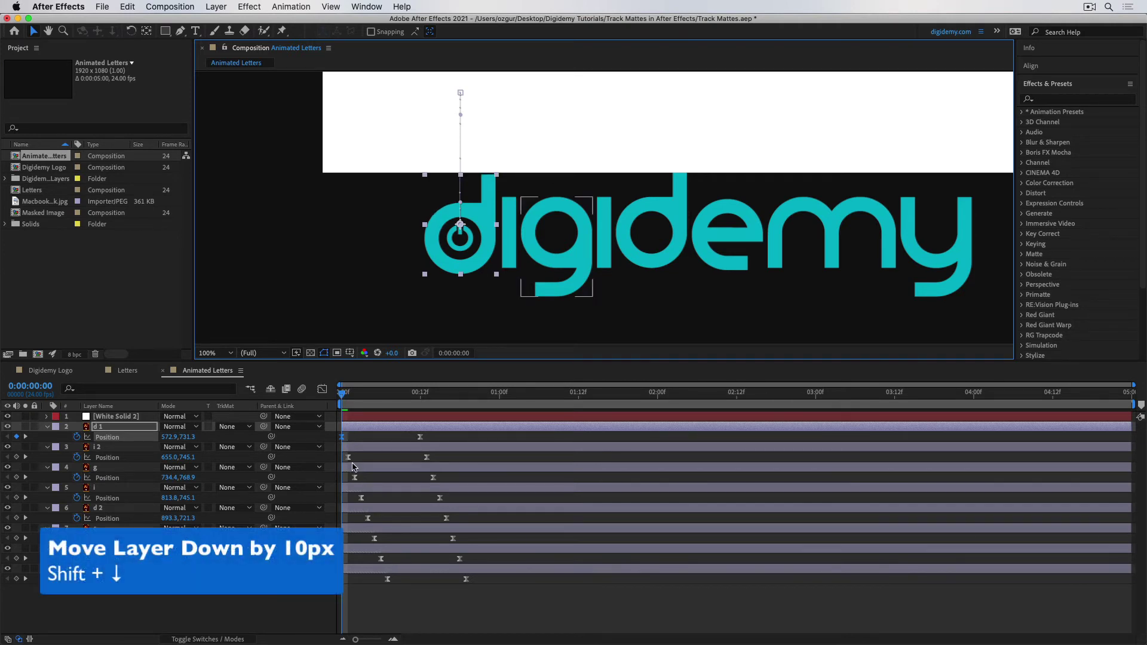
# - Move the i 2 and g layers down 10 px at their first Position keyframes
pyautogui.click(348, 456)
pyautogui.press('pagedown')
pyautogui.hotkey('shift', 'Down')
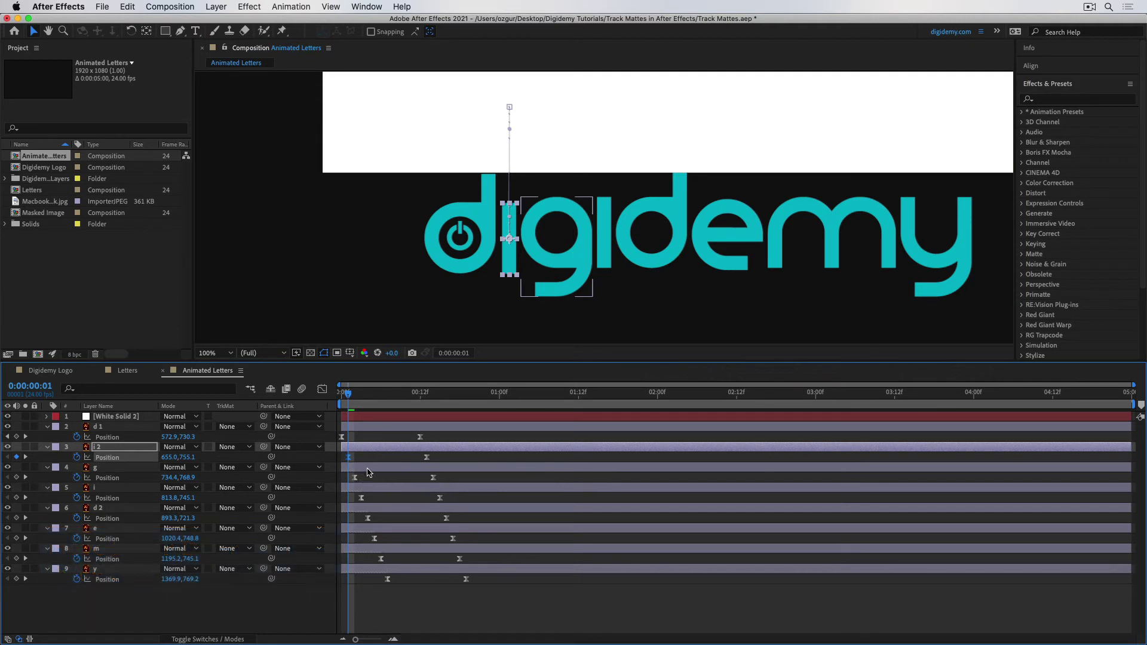
pyautogui.click(371, 469)
pyautogui.press('k')
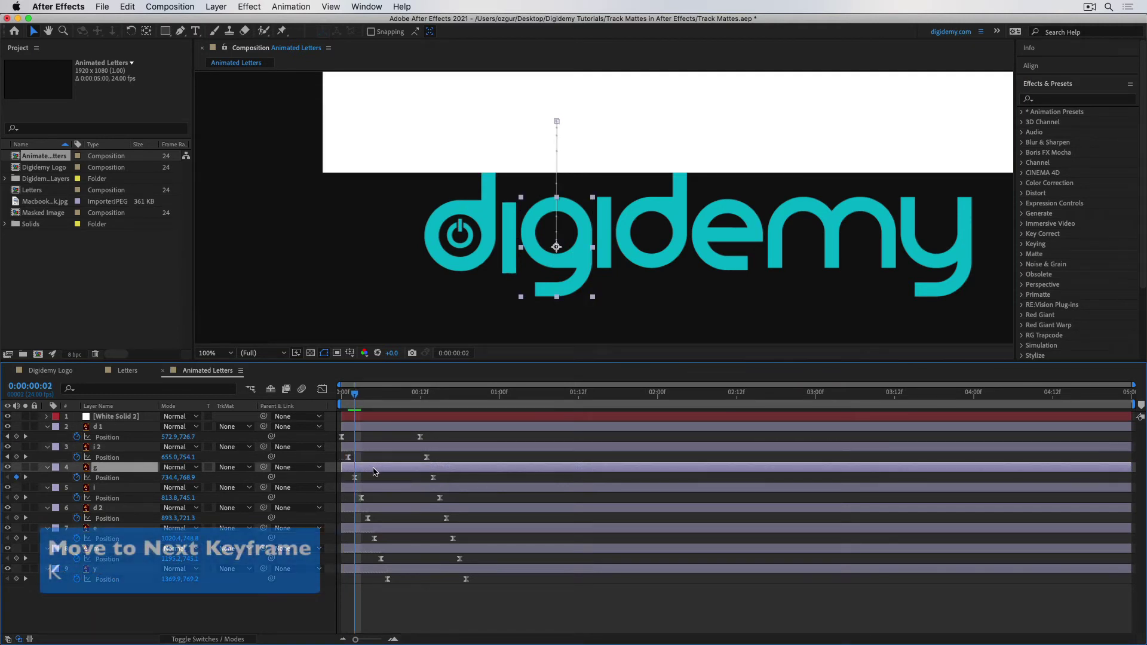
pyautogui.hotkey('shift', 'Down')
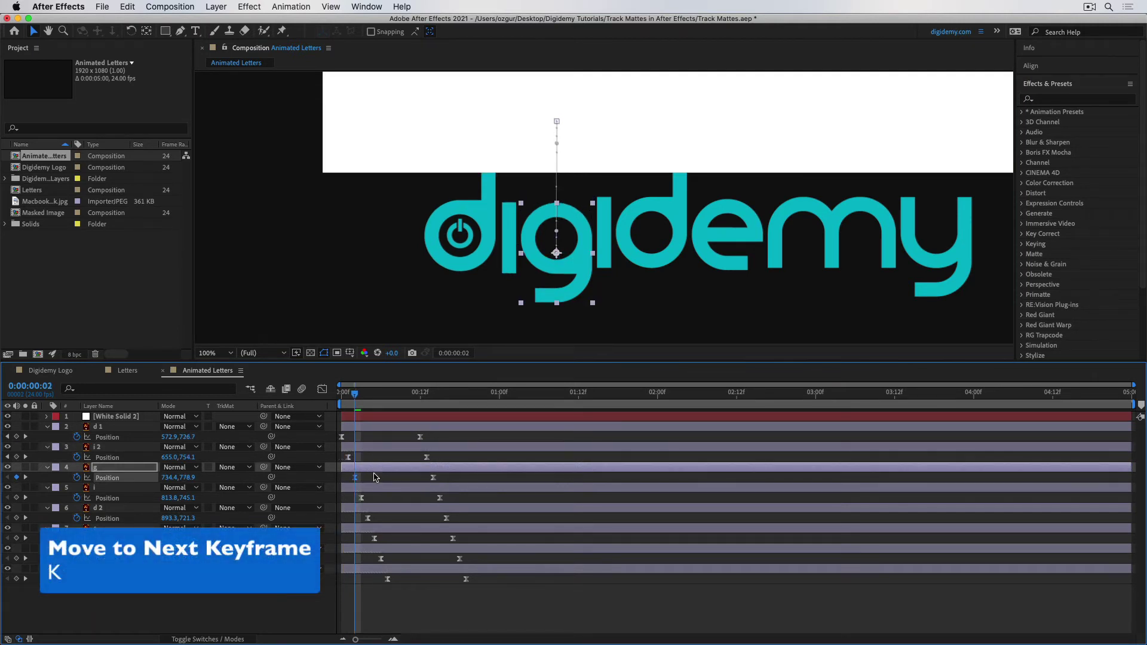
# - Move the second i layer and the d 2 layer down 10 px at their first Position keyframes
pyautogui.click(369, 489)
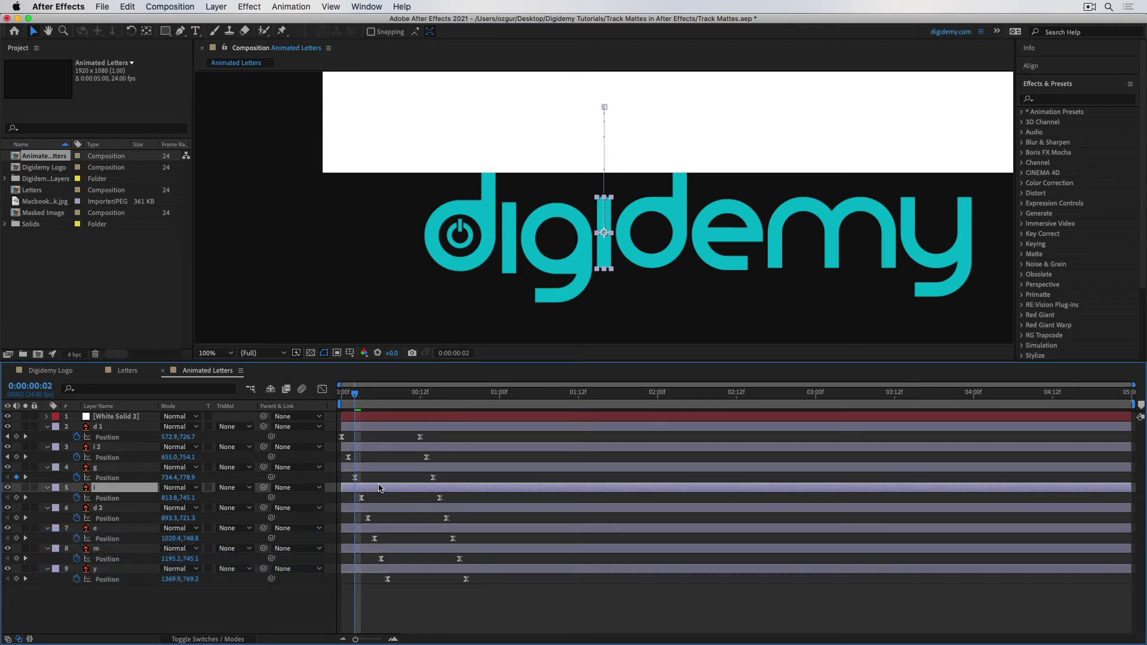
pyautogui.press('k')
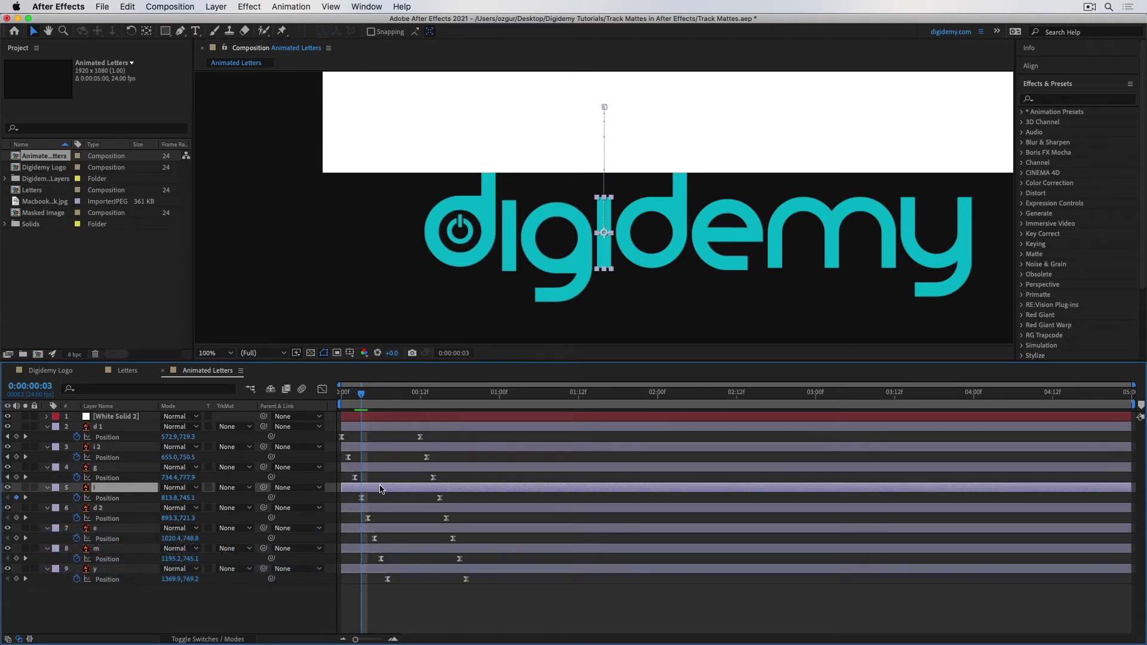
pyautogui.hotkey('shift', 'Down')
pyautogui.click(385, 507)
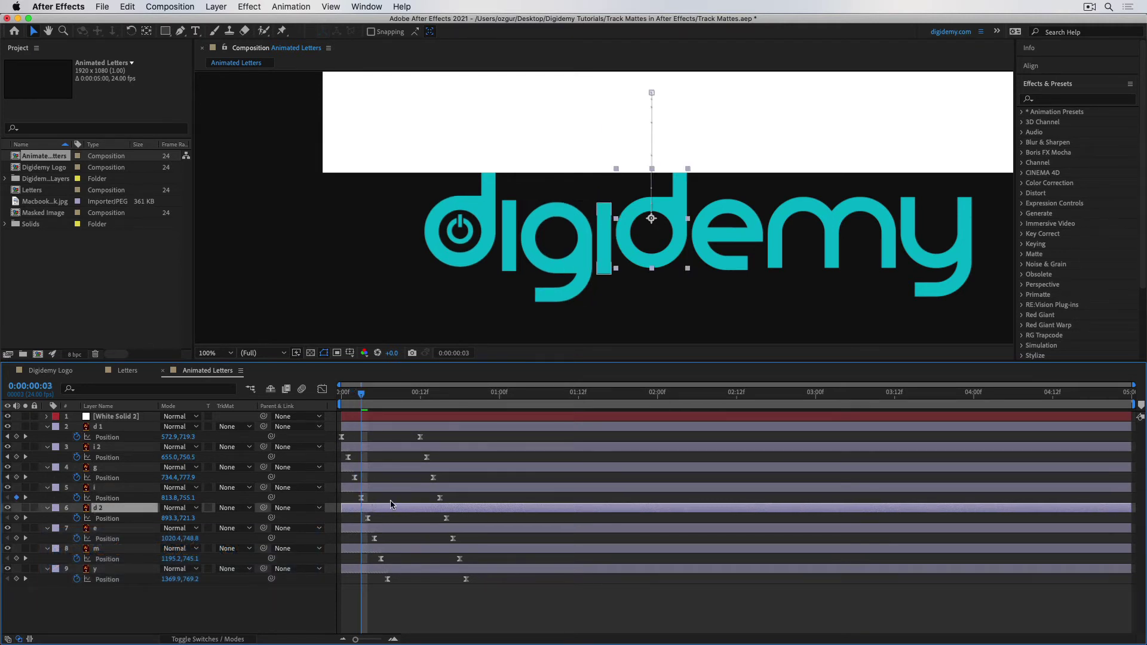
pyautogui.press('k')
pyautogui.hotkey('shift', 'Down')
# - Move the e, m and y layers down 10 px at their first Position keyframes
pyautogui.click(397, 528)
pyautogui.press('k')
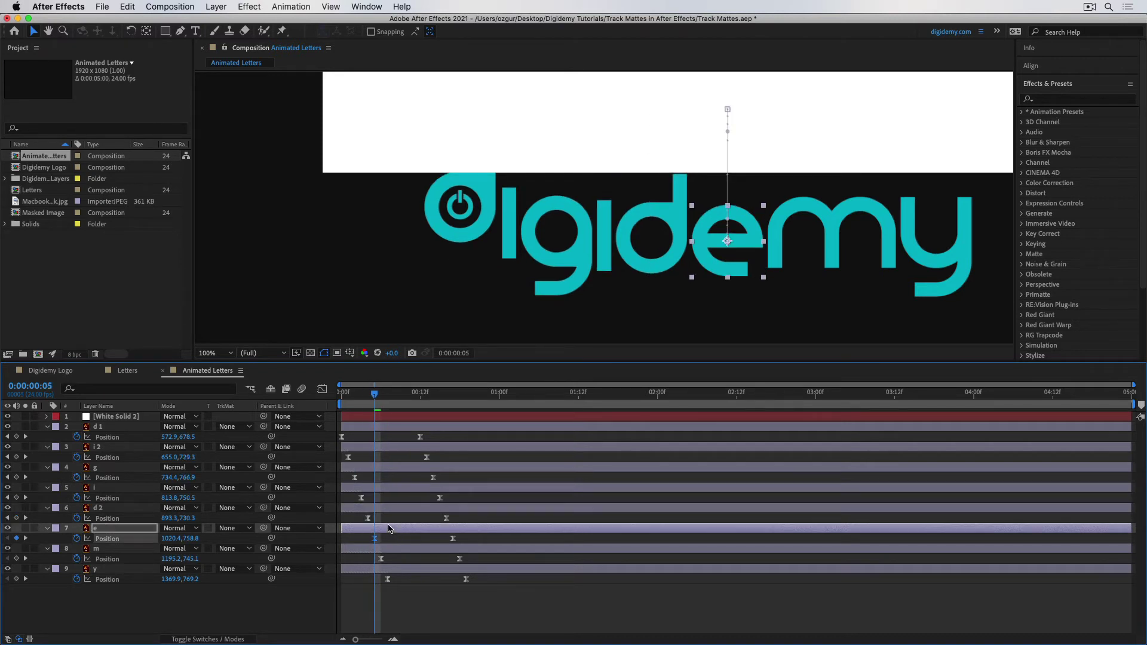
pyautogui.click(406, 548)
pyautogui.press('k')
pyautogui.hotkey('shift', 'Down')
pyautogui.click(406, 568)
pyautogui.press('k')
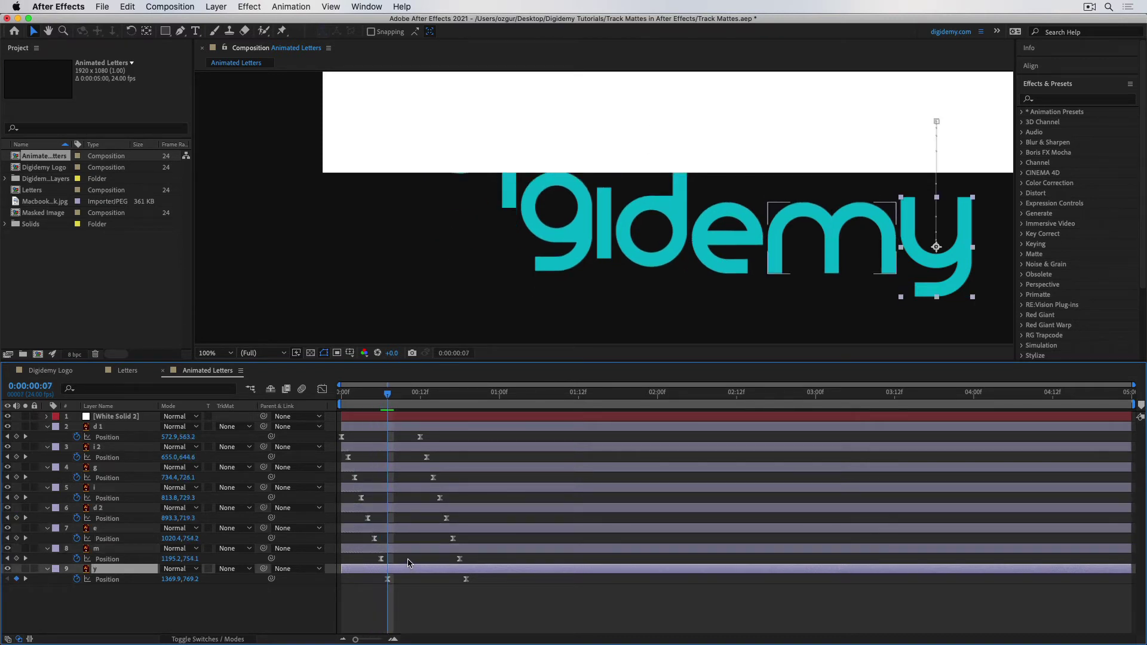
# - Scrub from the first frame to 0:00:00:23 to check the letters' positions against the white solid
pyautogui.moveTo(387, 393); pyautogui.dragTo(341, 393)
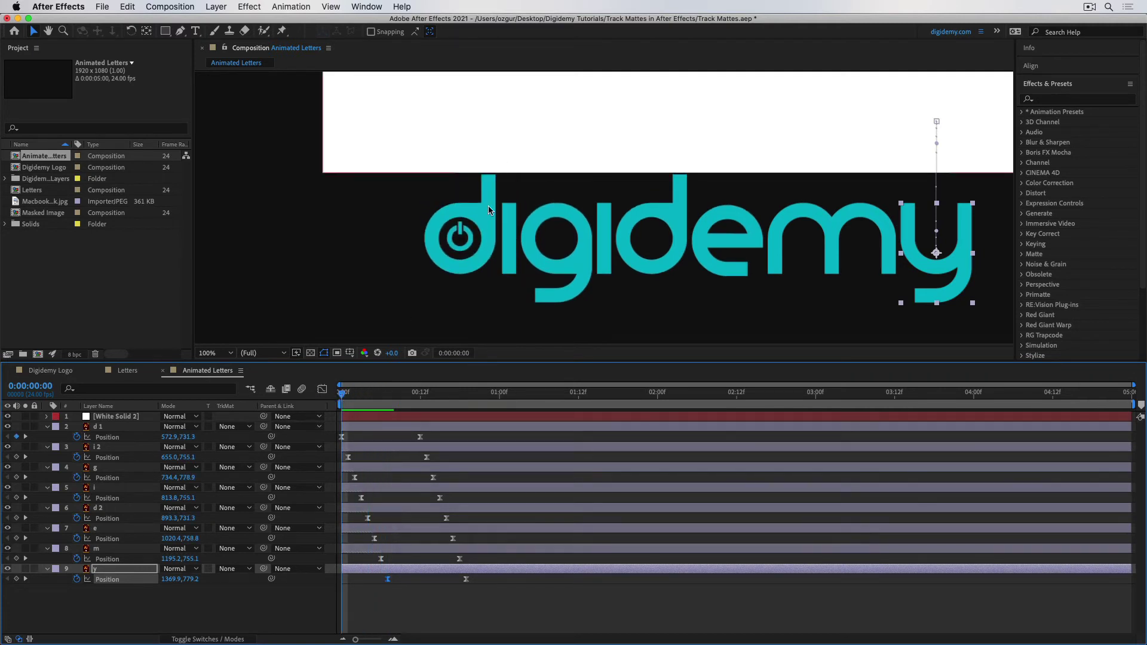
pyautogui.moveTo(346, 394); pyautogui.dragTo(495, 394)
pyautogui.press('h')
pyautogui.moveTo(609, 177); pyautogui.dragTo(520, 260)
pyautogui.press('v')
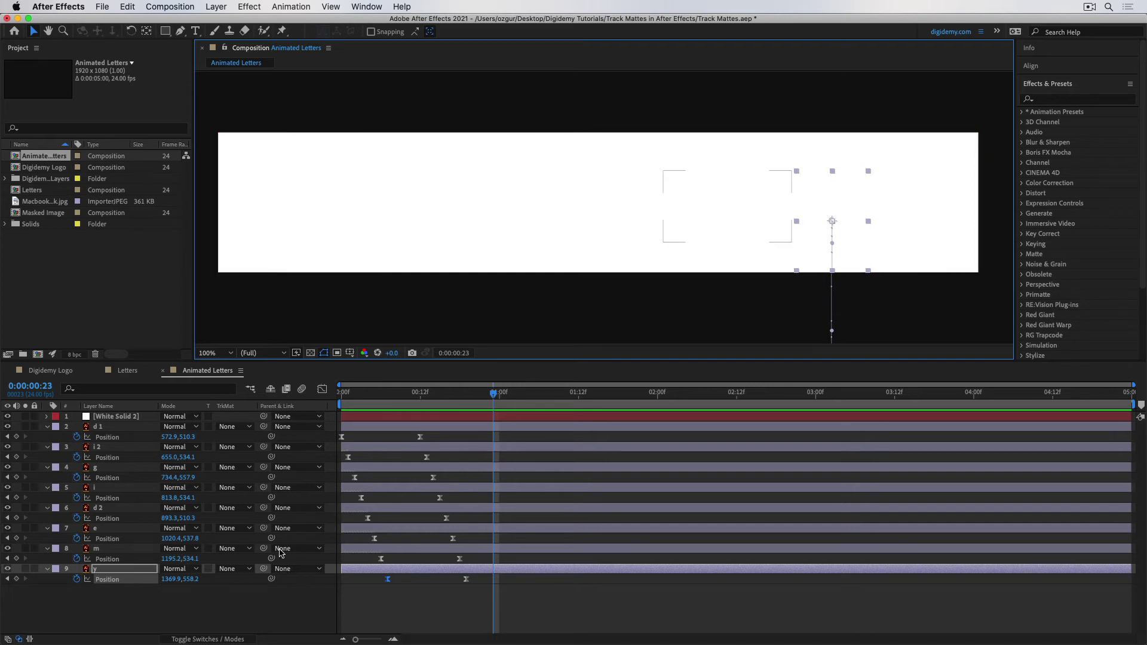
# - Pre-compose all the letter layers, d 1 through y, into a composition named "Animated Letters Ready To Be Masked"
pyautogui.click(102, 427)
pyautogui.keyDown('shift'); pyautogui.click(113, 569); pyautogui.keyUp('shift')
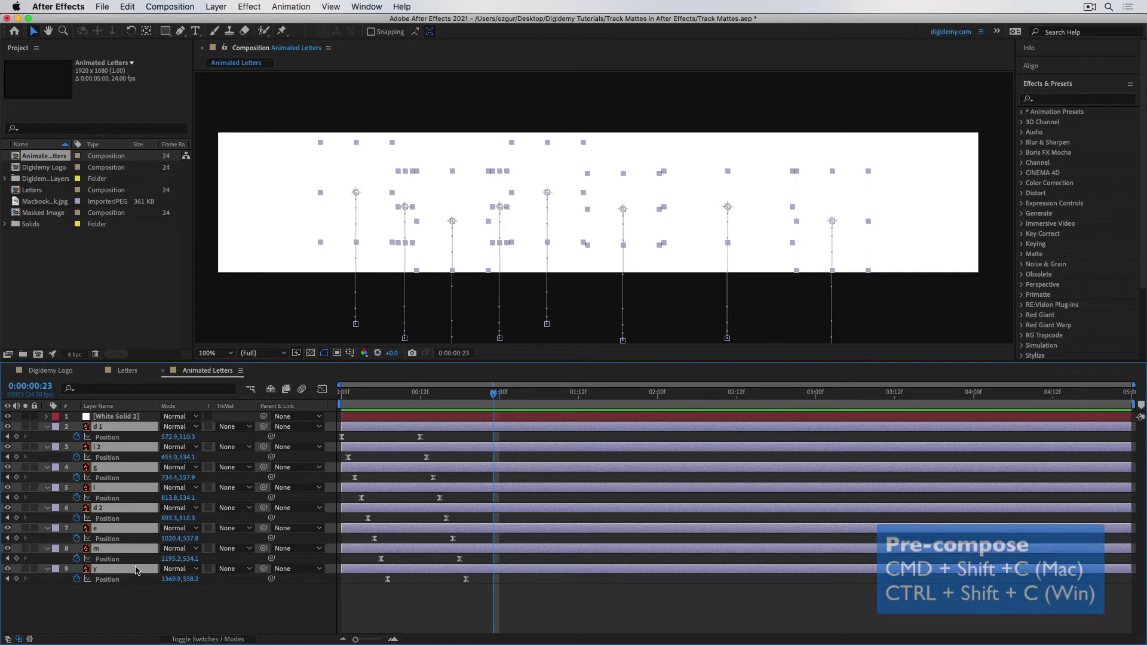
pyautogui.press('super+shift+c')
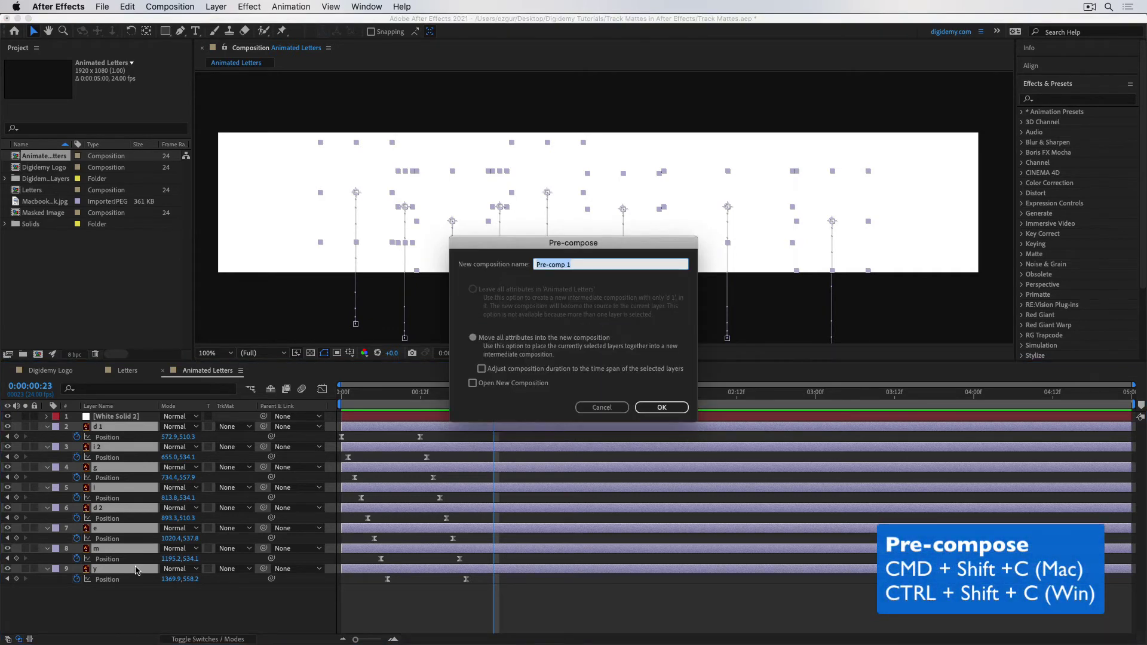
pyautogui.write('Animated Letters')
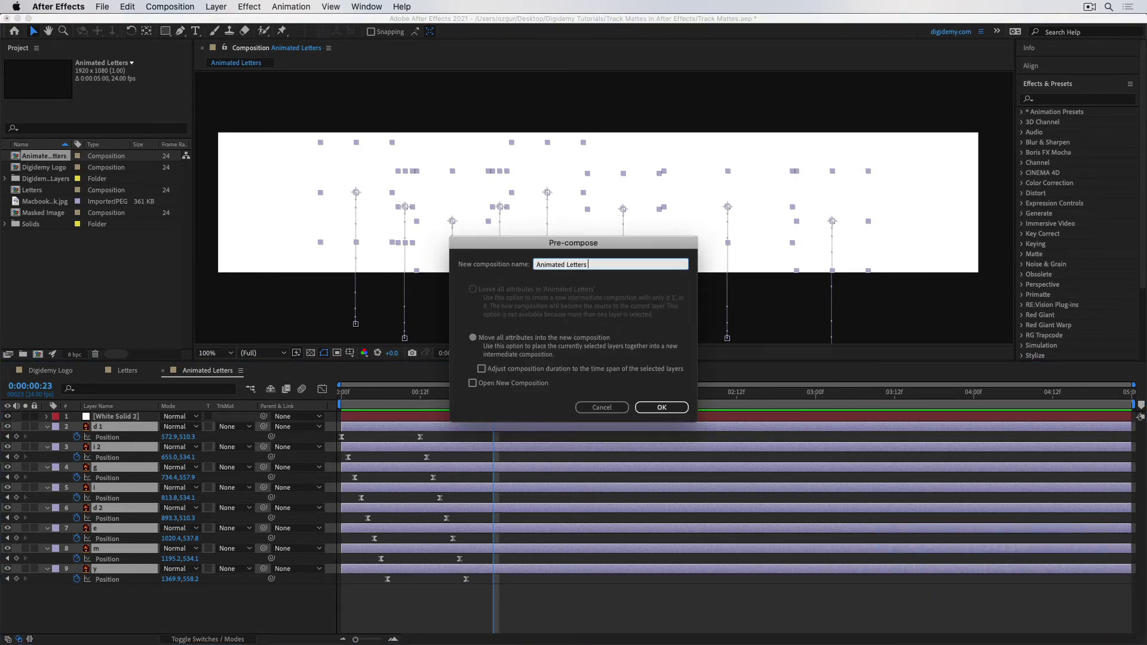
pyautogui.write(' Ready To Be Masked')
pyautogui.click(657, 408)
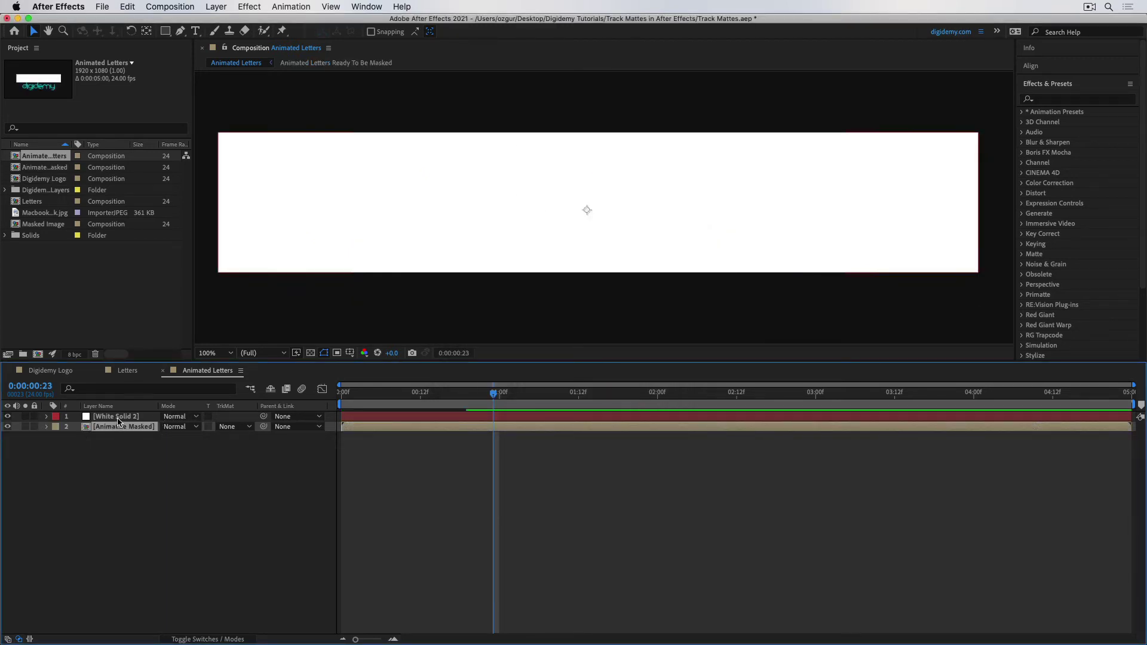
# - Set the pre-composed letters' track matte to Alpha Matte "White Solid 2" and preview the reveal from the start
pyautogui.click(244, 428)
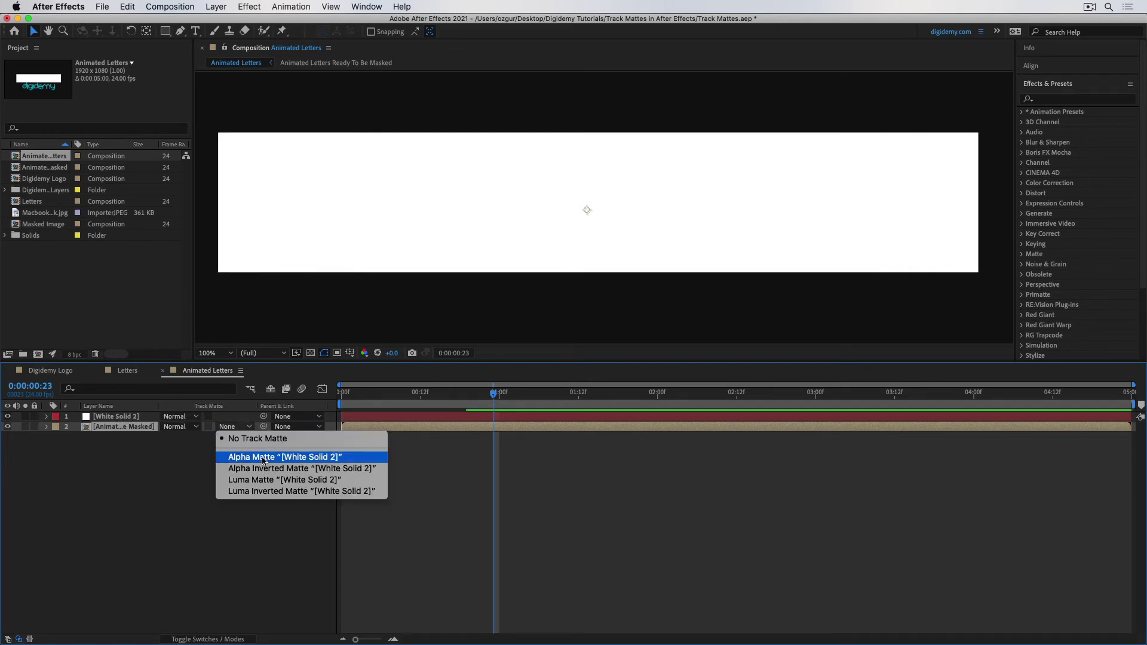
pyautogui.click(263, 457)
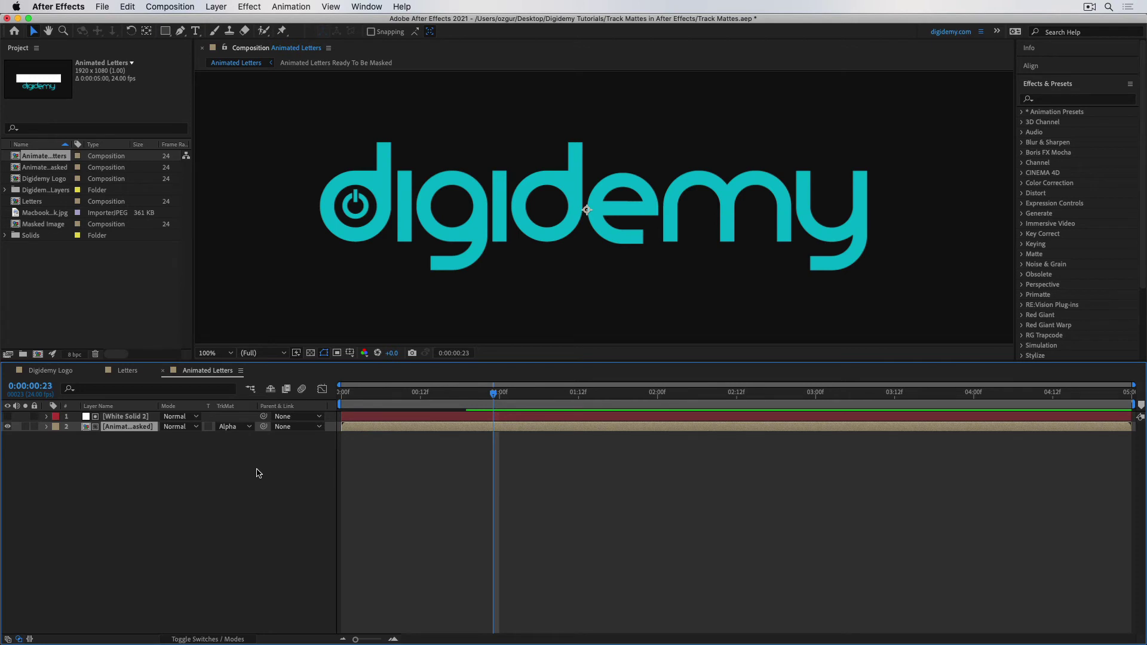
pyautogui.moveTo(402, 402); pyautogui.dragTo(342, 397)
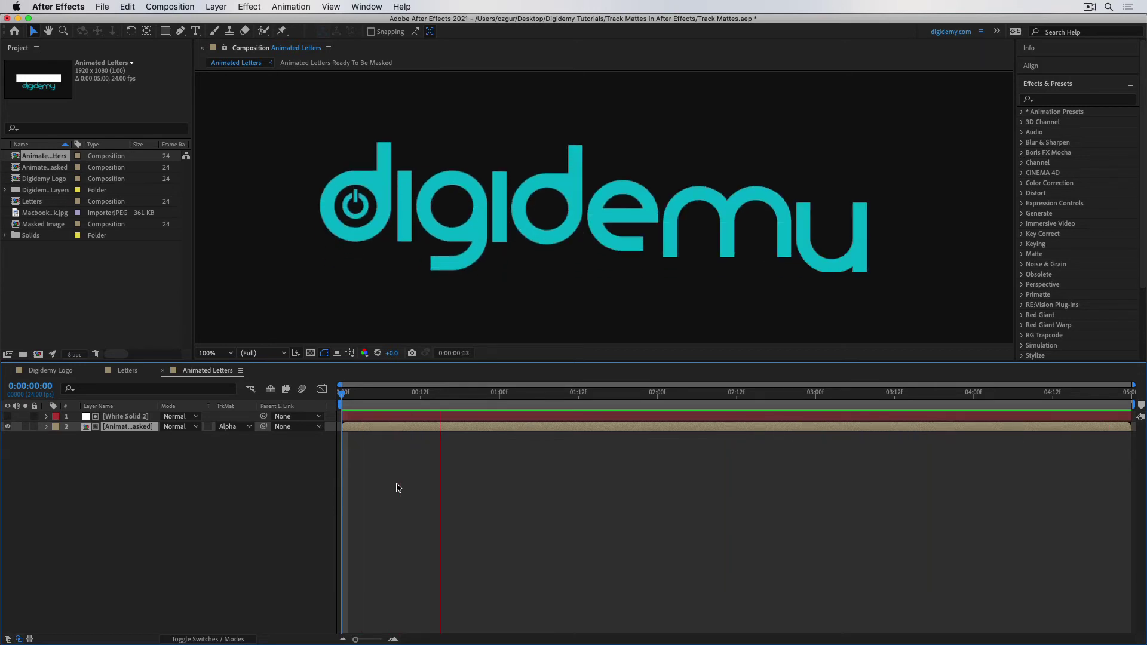
pyautogui.press('space')
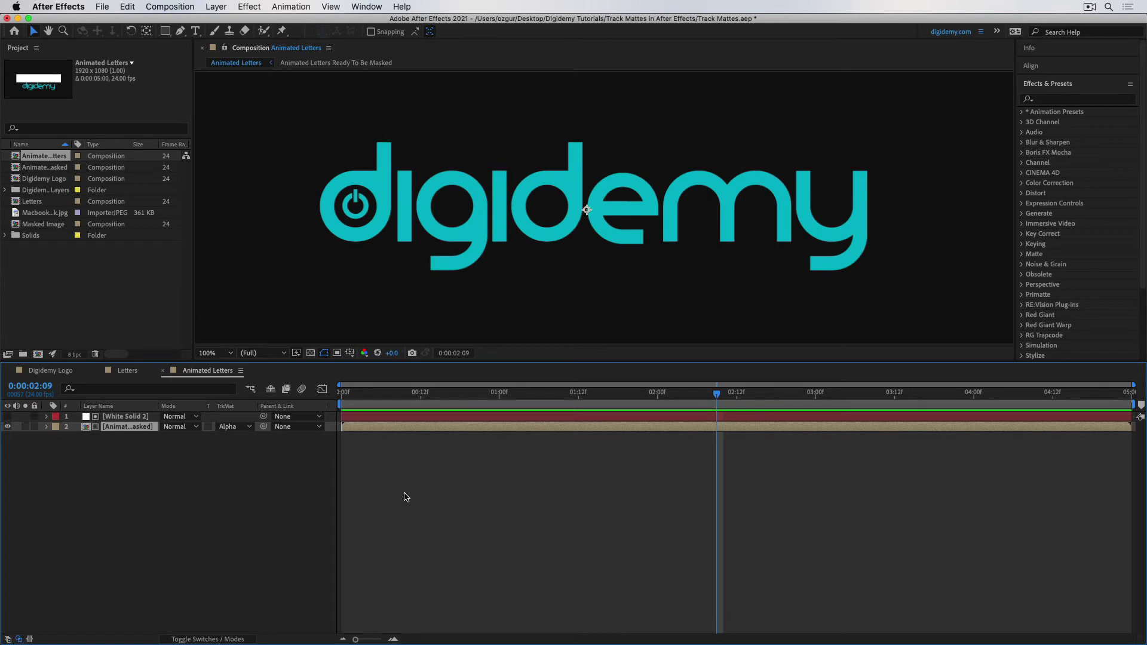
# - Create a 1920 x 1080 px, 24 fps, 5-second composition named "Luma Matte"
pyautogui.press('super+n')
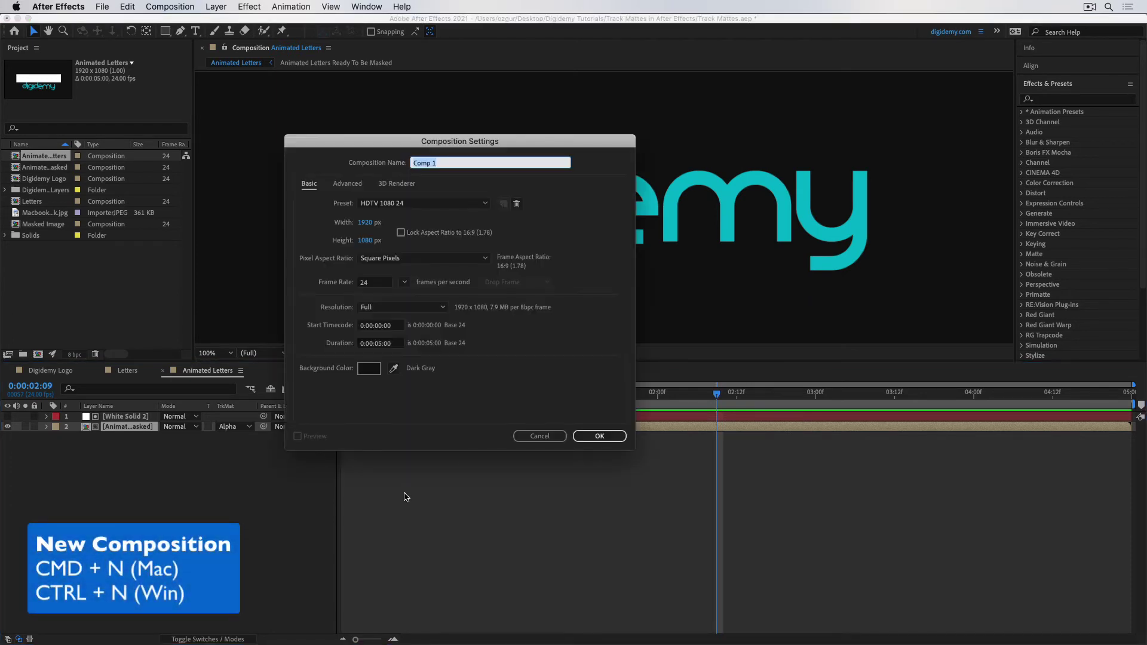
pyautogui.write('L')
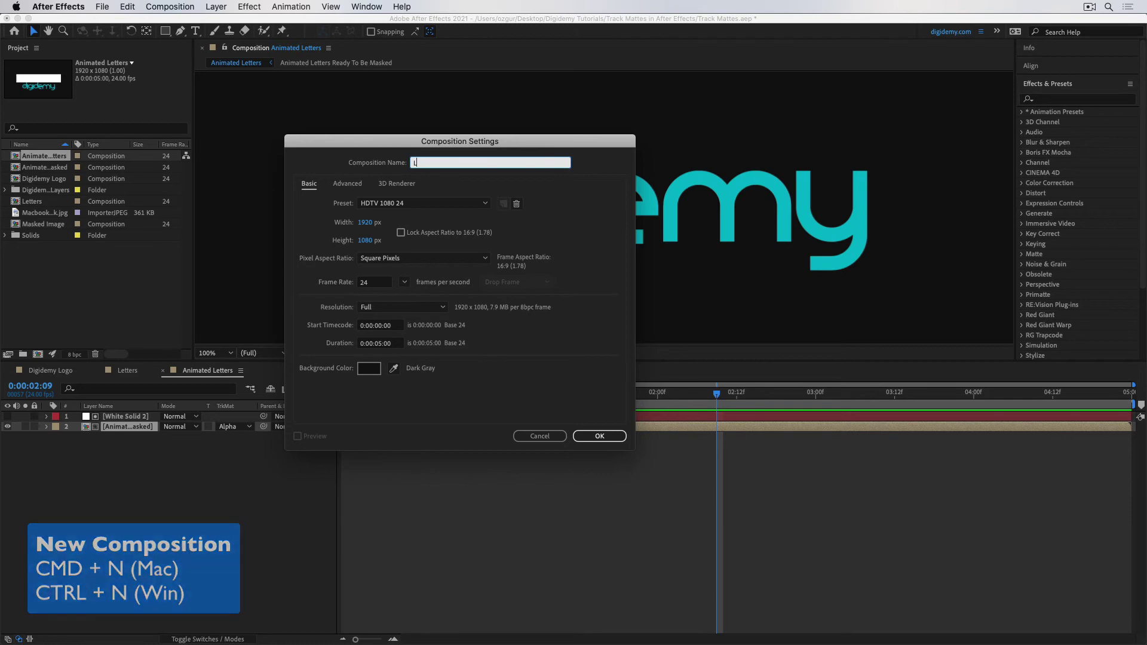
pyautogui.write('uma Matt')
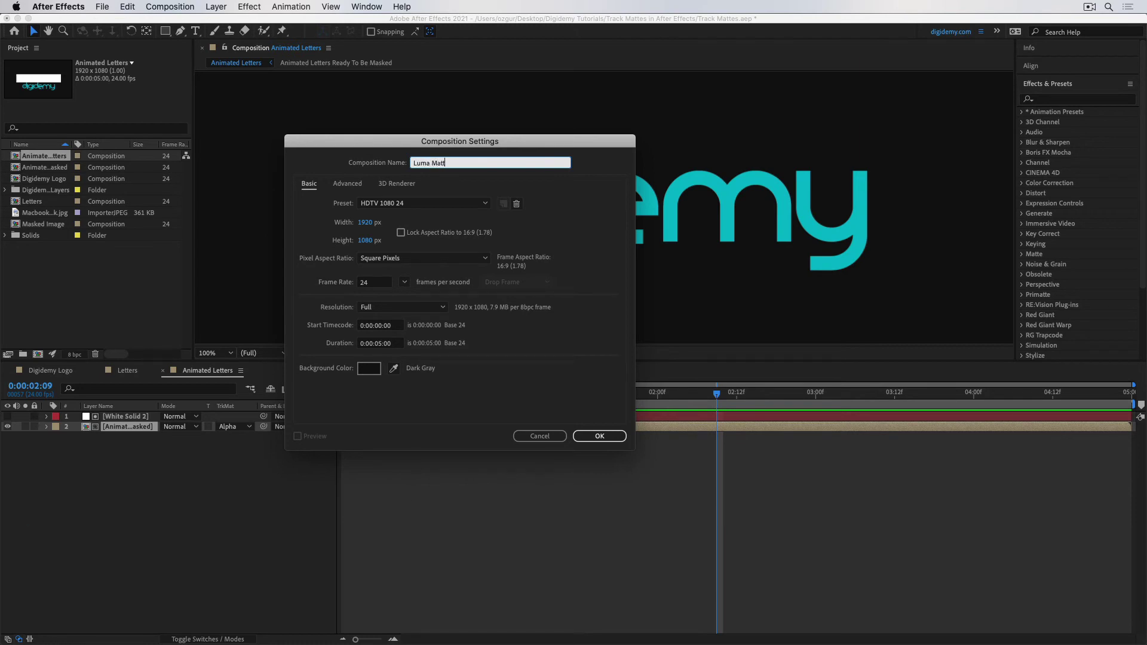
pyautogui.write('e')
pyautogui.press('Return')
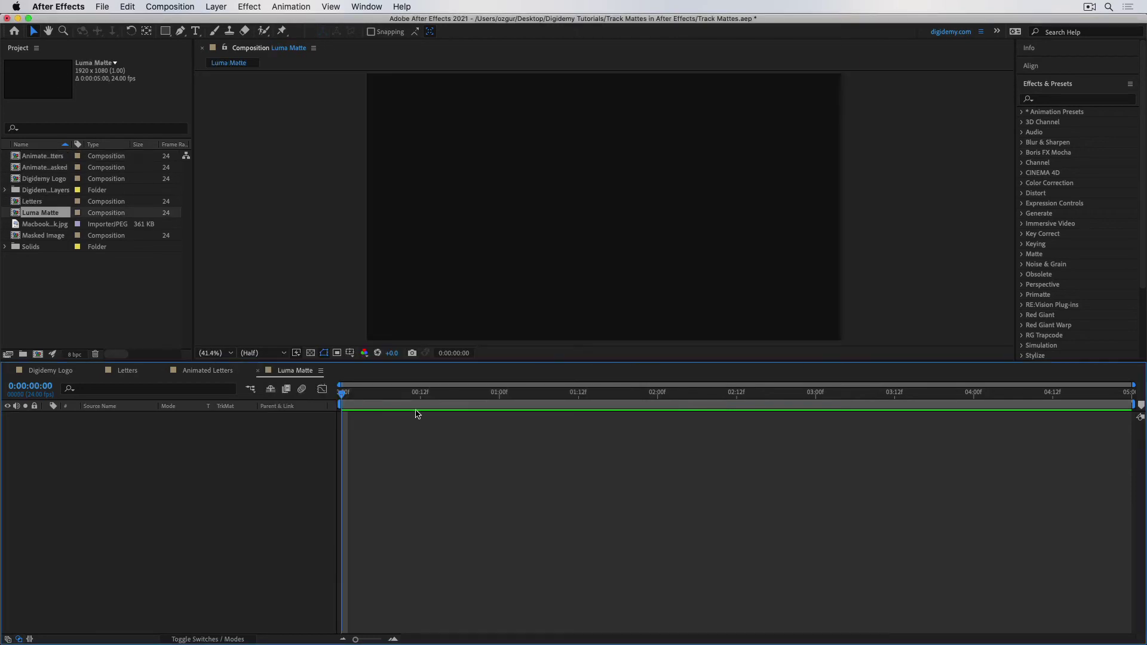
# - Add a white 1920 x 1080 px solid layer named "Noise" to the Luma Matte composition
pyautogui.moveTo(435, 361); pyautogui.dragTo(409, 464)
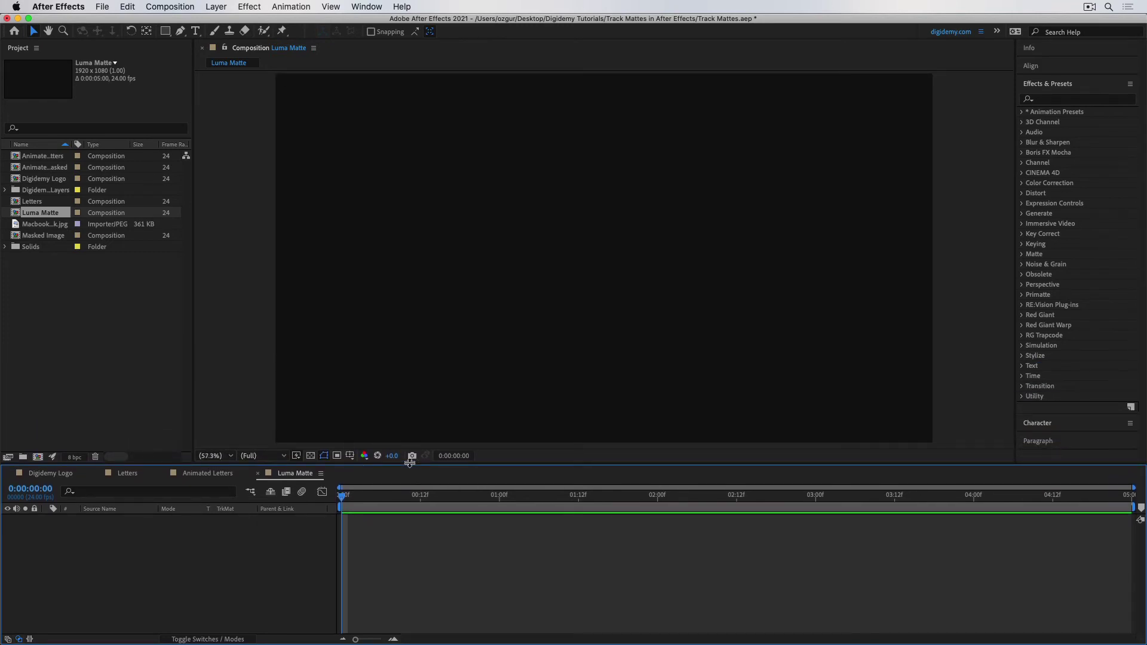
pyautogui.click(227, 7)
pyautogui.moveTo(251, 16)
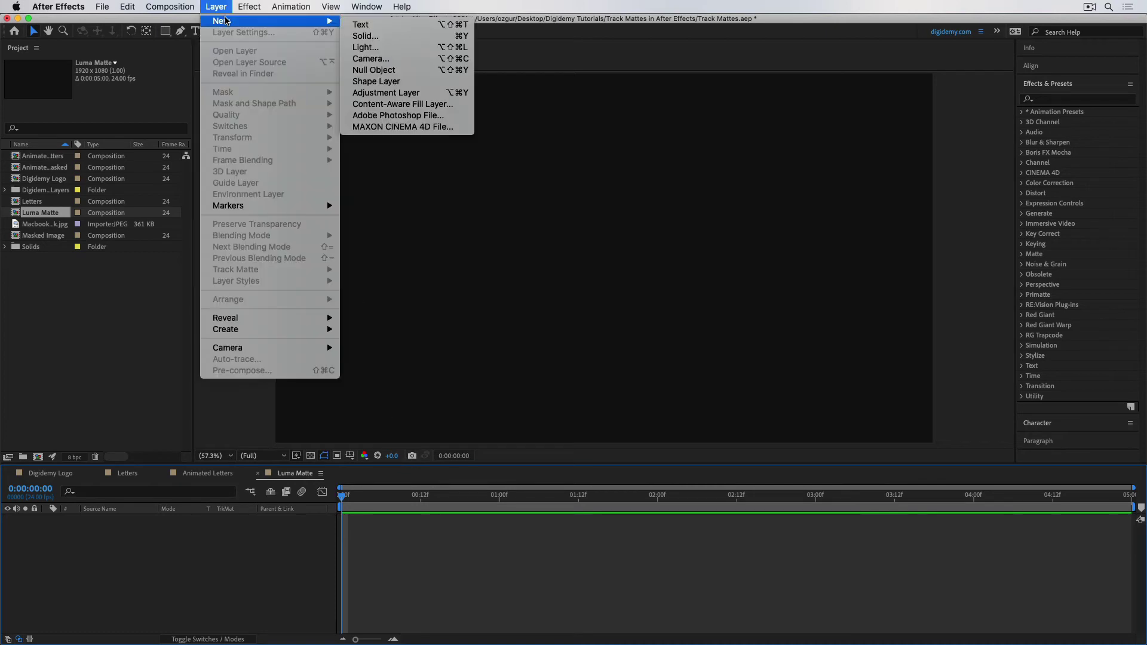
pyautogui.click(409, 41)
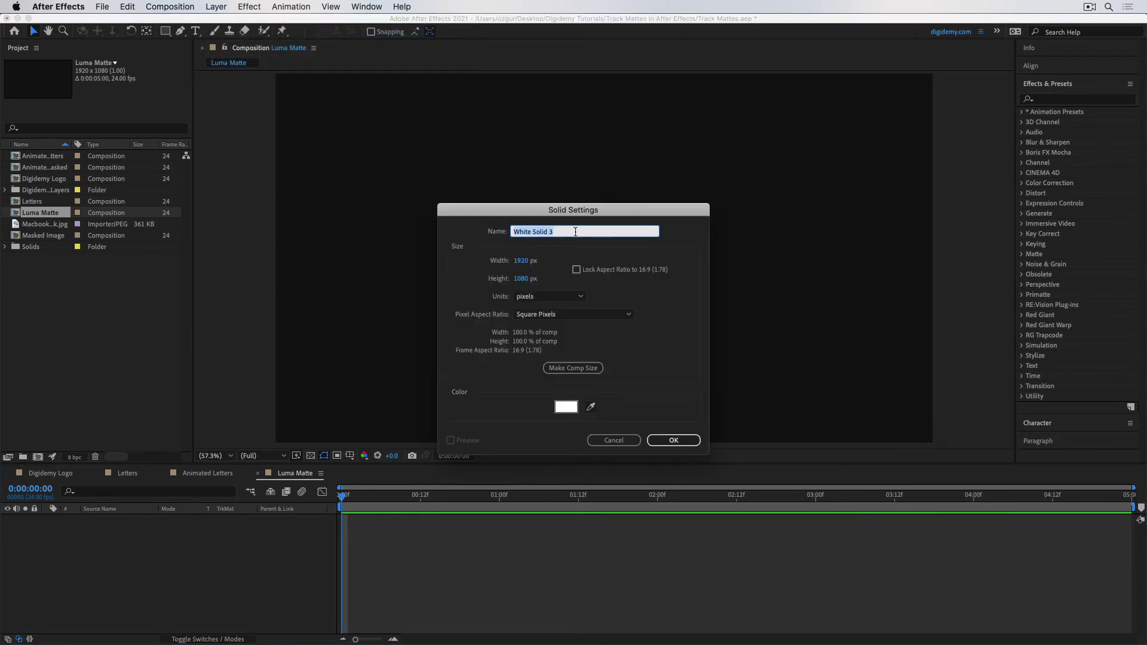
pyautogui.write('Noise')
pyautogui.press('Return')
# - Find the Fractal Noise effect by searching for "noise" and apply it to the Noise solid
pyautogui.click(1057, 99)
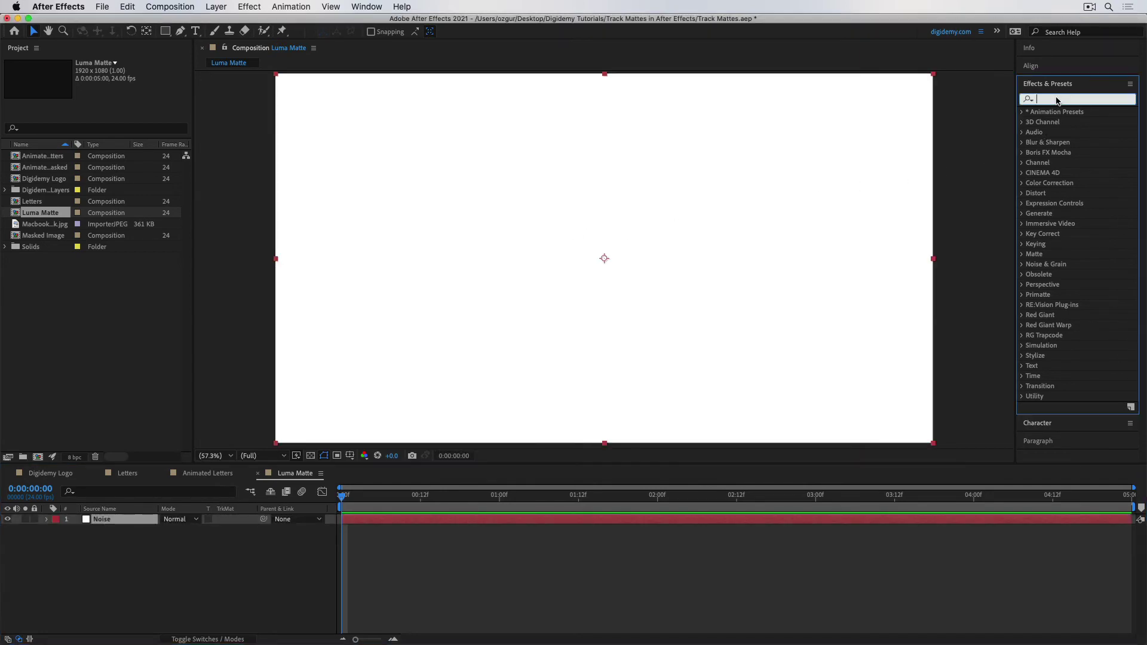
pyautogui.write('noise')
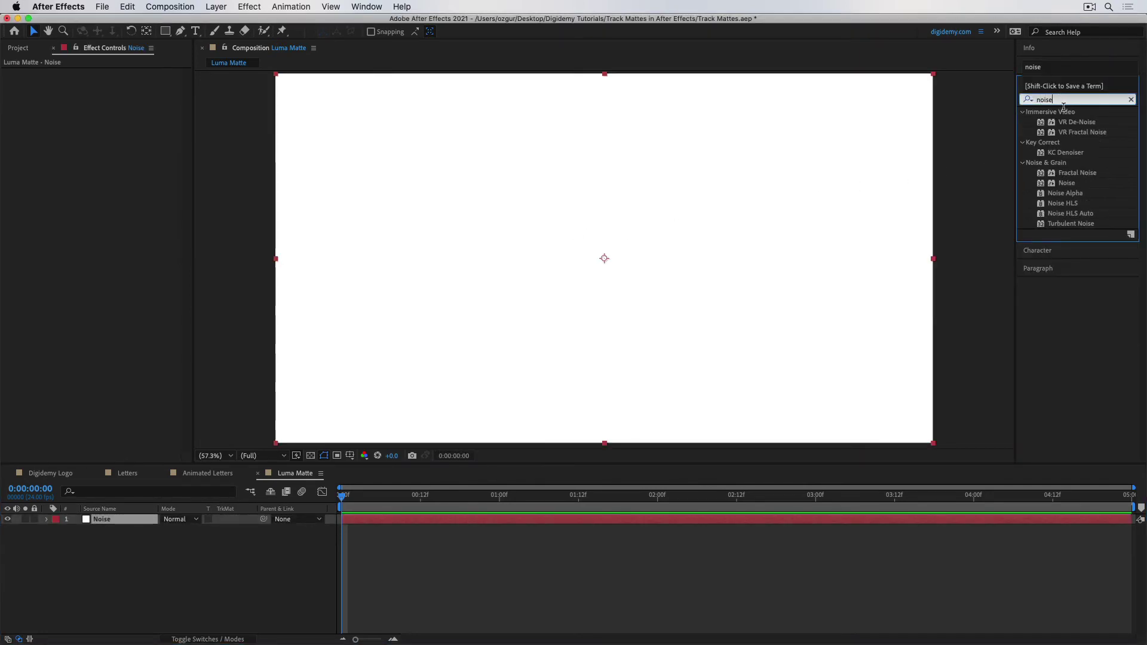
pyautogui.doubleClick(1061, 172)
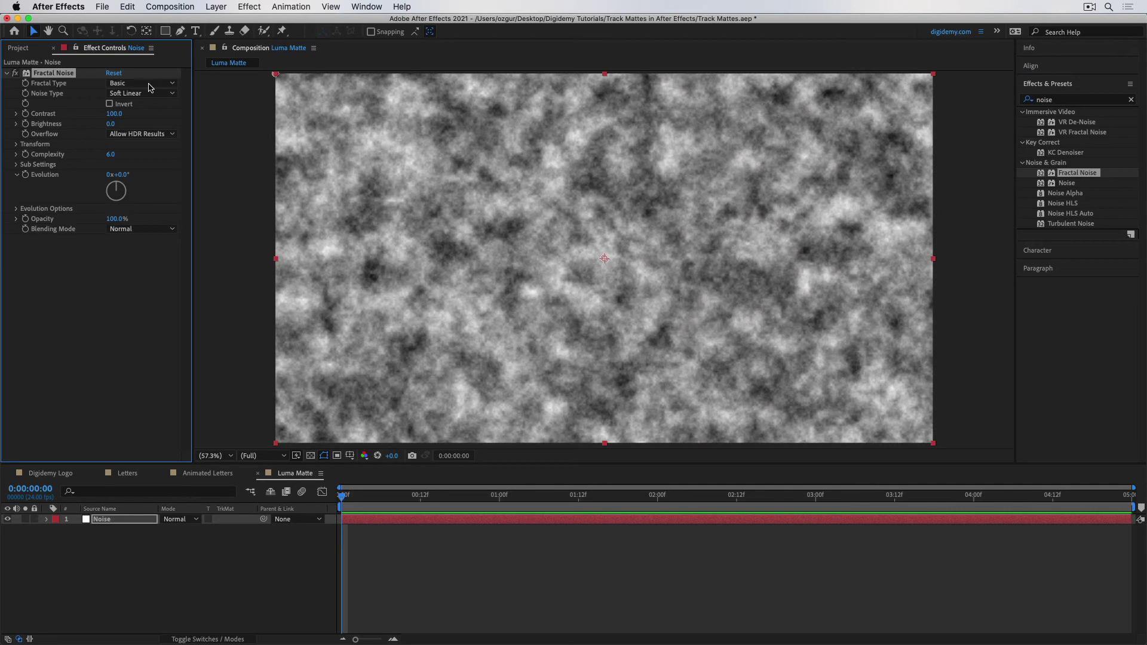
# - Set the Fractal Noise to Swirly fractal type and Spline noise type, with a Transform Scale of 127
pyautogui.click(123, 83)
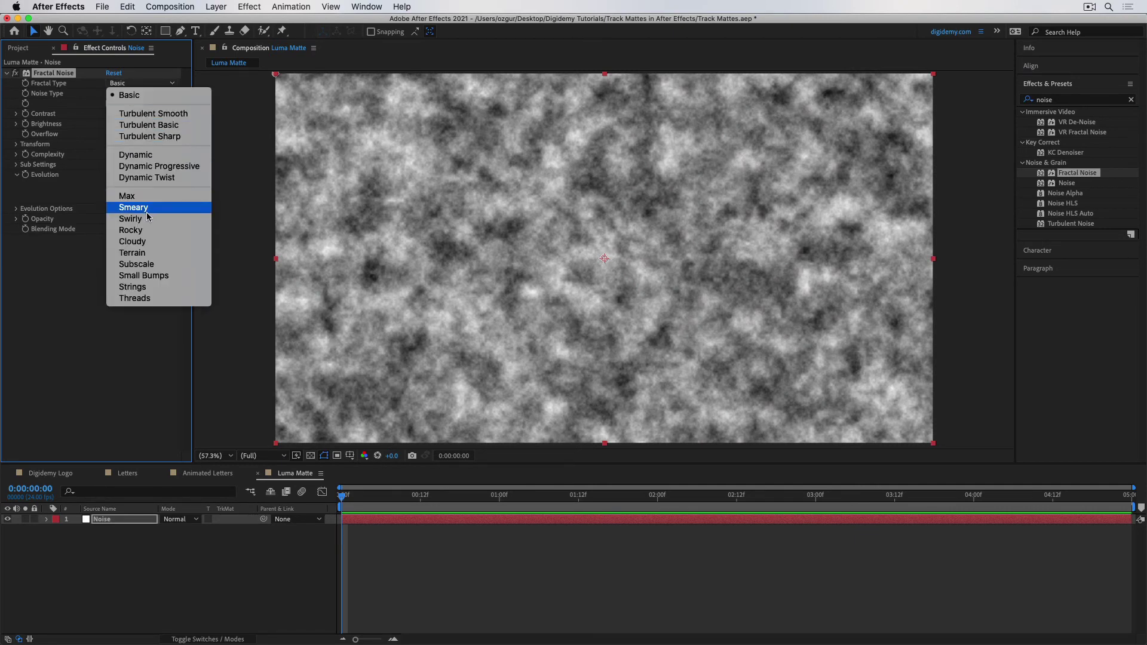
pyautogui.click(145, 218)
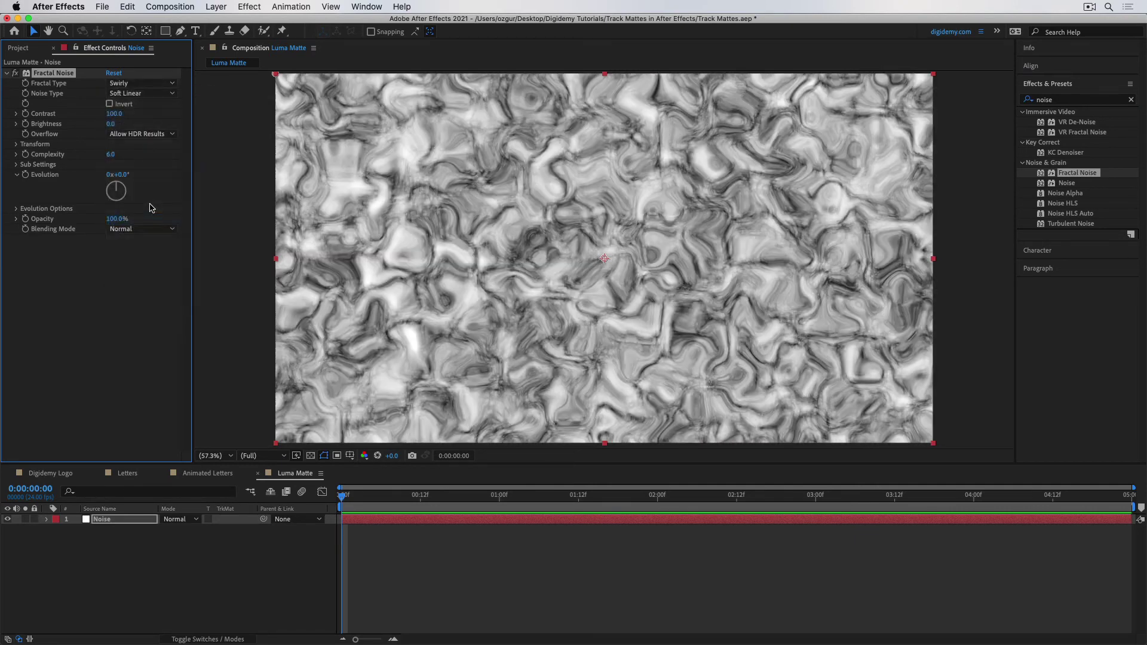
pyautogui.click(141, 93)
pyautogui.click(137, 139)
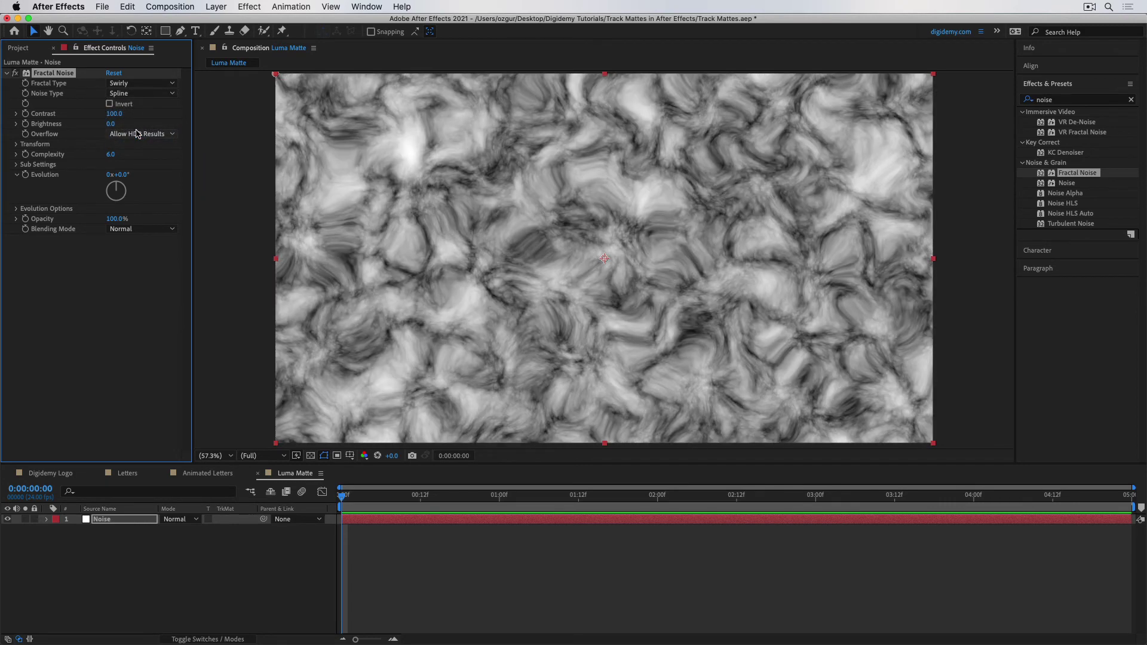
pyautogui.click(17, 144)
pyautogui.moveTo(111, 175); pyautogui.dragTo(127, 175)
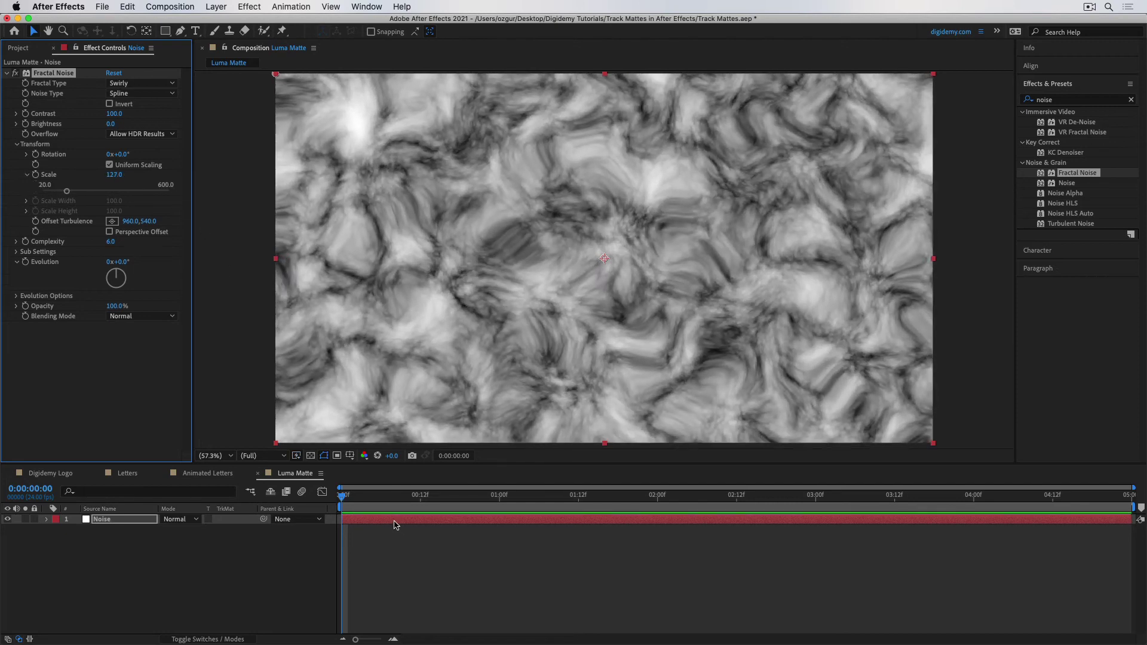
# - Keyframe the Fractal Noise Evolution from 0x+0.0° at the first frame to 2x+0.0° at 0:00:04:23, and preview the animation
pyautogui.moveTo(377, 496); pyautogui.dragTo(342, 499)
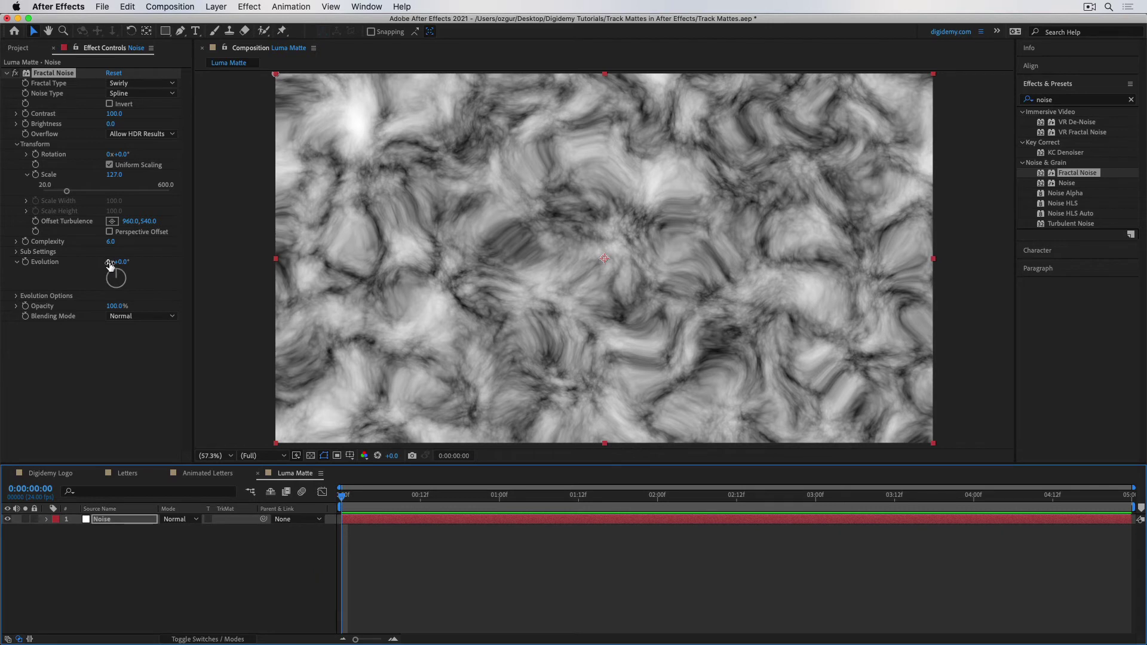
pyautogui.click(25, 262)
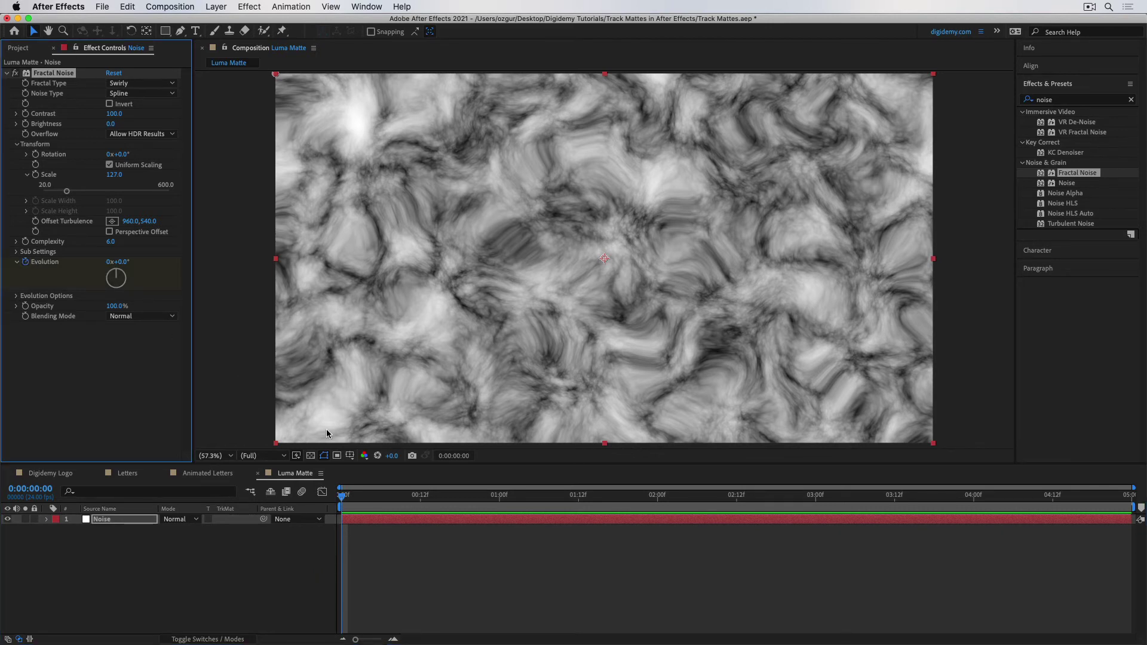
pyautogui.moveTo(395, 507); pyautogui.dragTo(1125, 500)
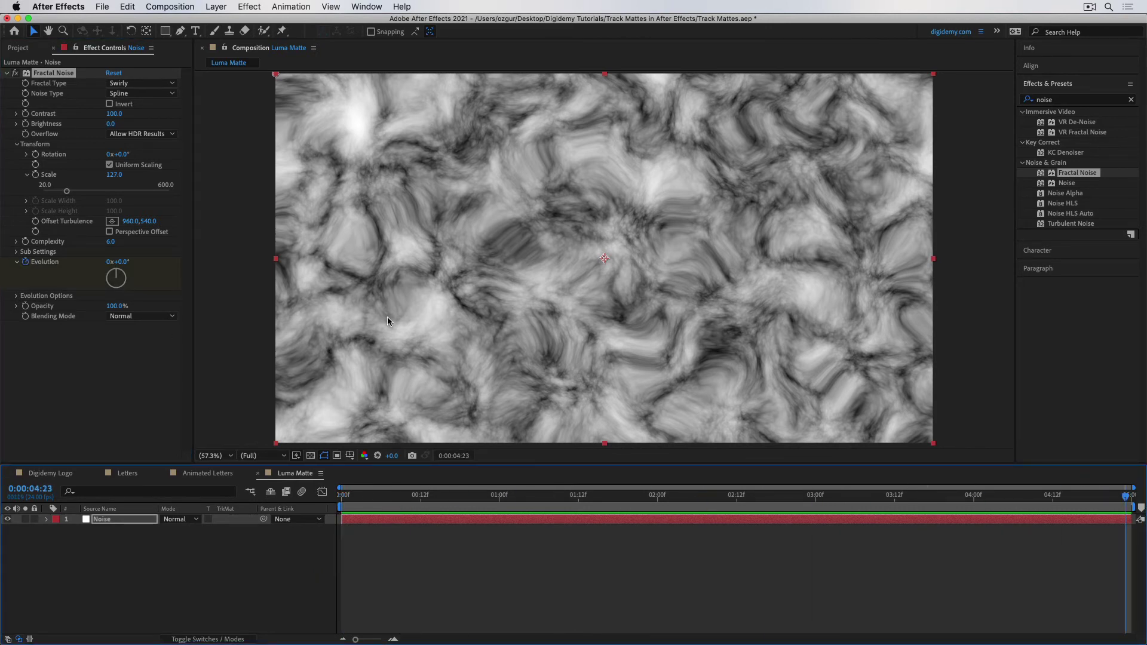
pyautogui.click(110, 262)
pyautogui.write('2')
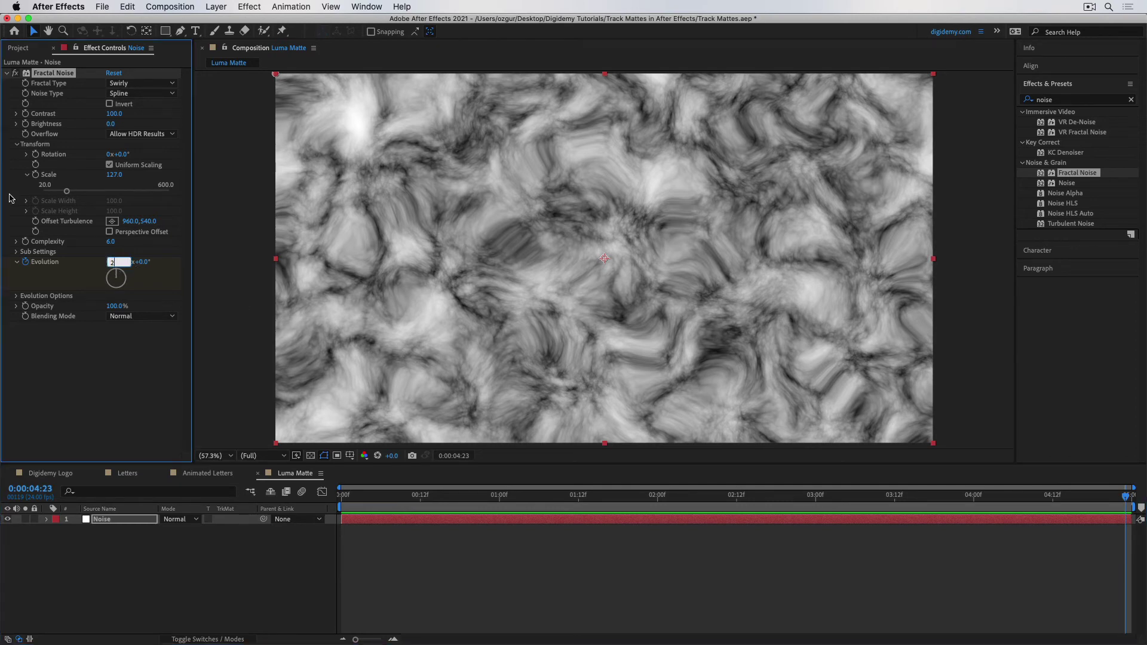
pyautogui.press('Return')
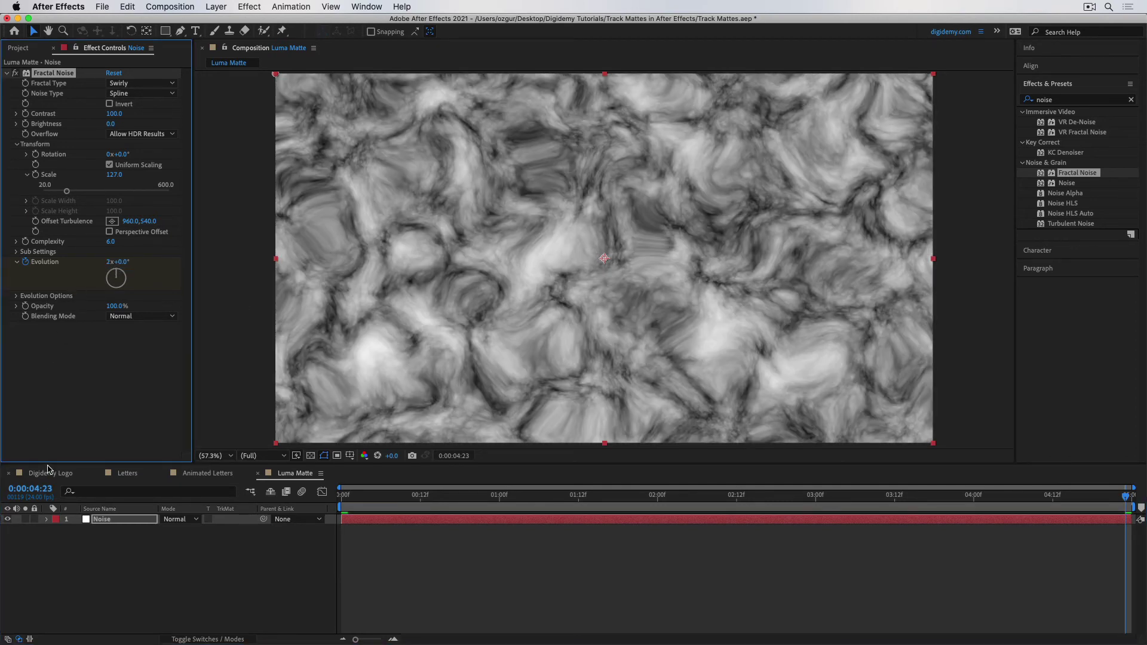
pyautogui.press('space')
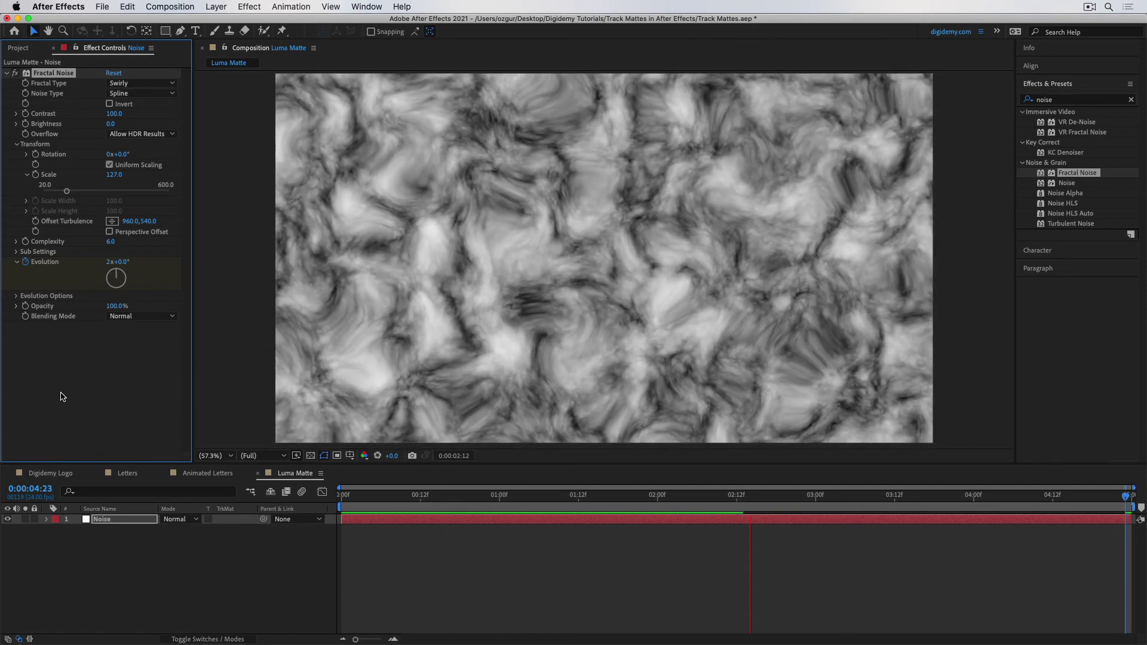
pyautogui.press('space')
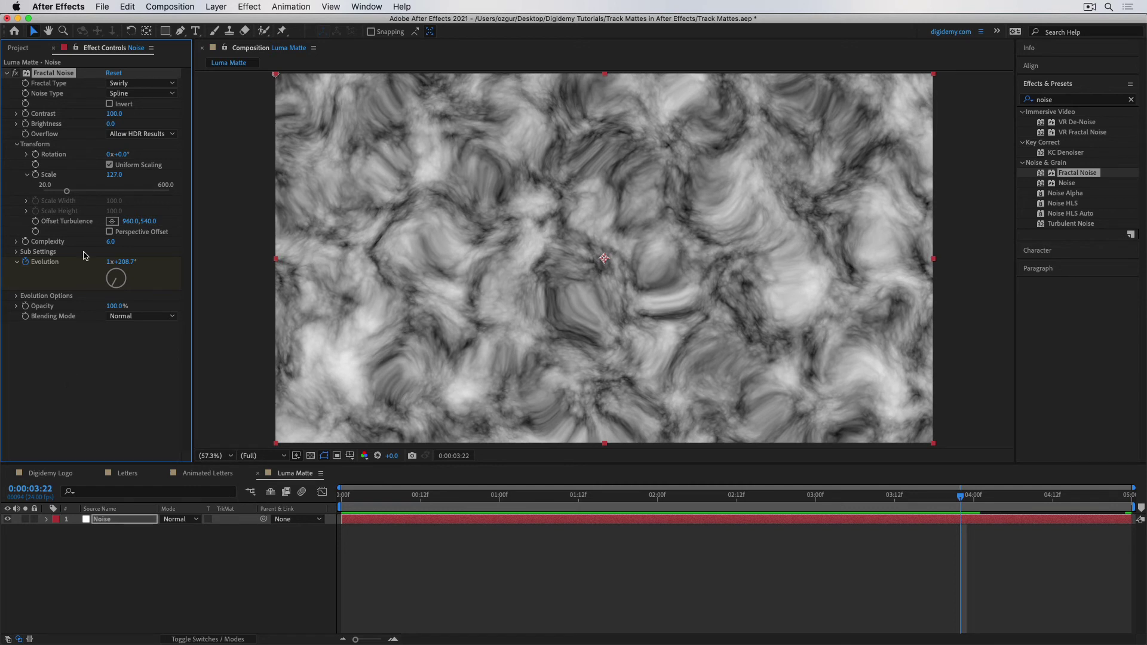
# - Add the Letters composition to the Luma Matte timeline beneath the Noise layer
pyautogui.click(20, 48)
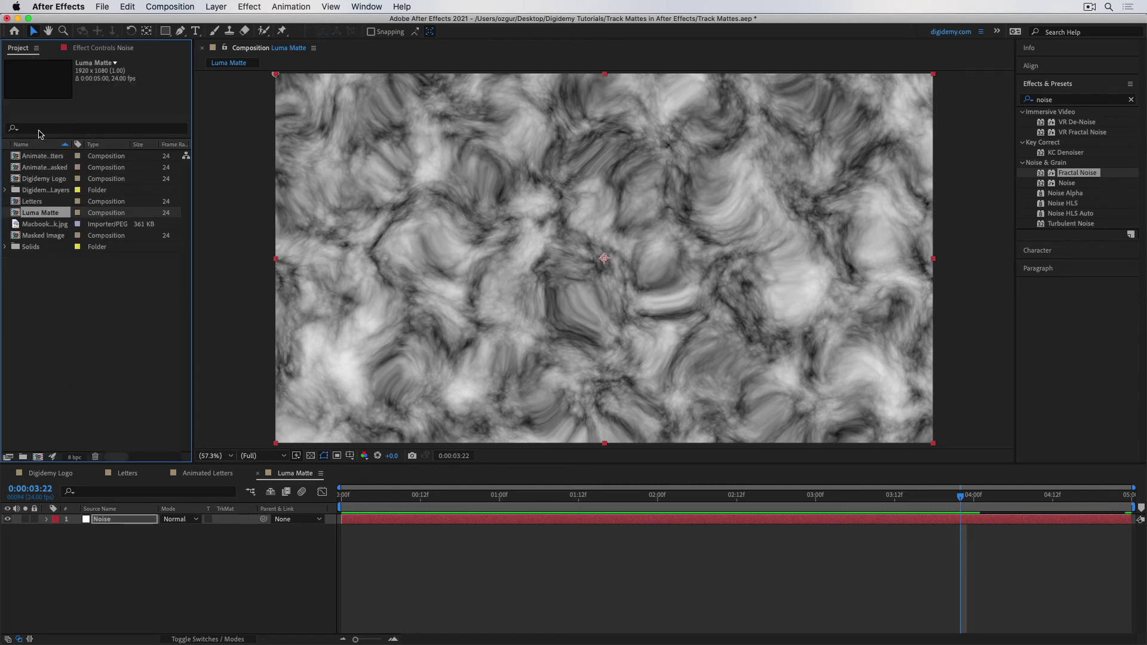
pyautogui.click(39, 202)
pyautogui.moveTo(39, 203); pyautogui.dragTo(131, 543)
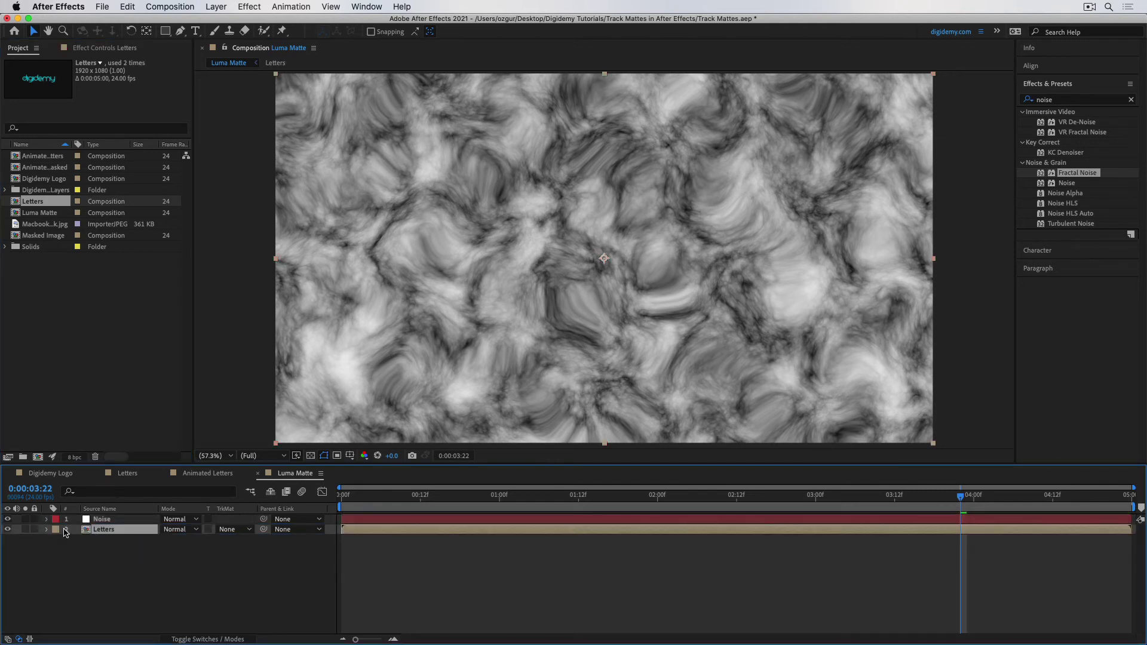
# - Hide the Noise layer to check the Letters layer at several times, and show the noise again
pyautogui.click(8, 519)
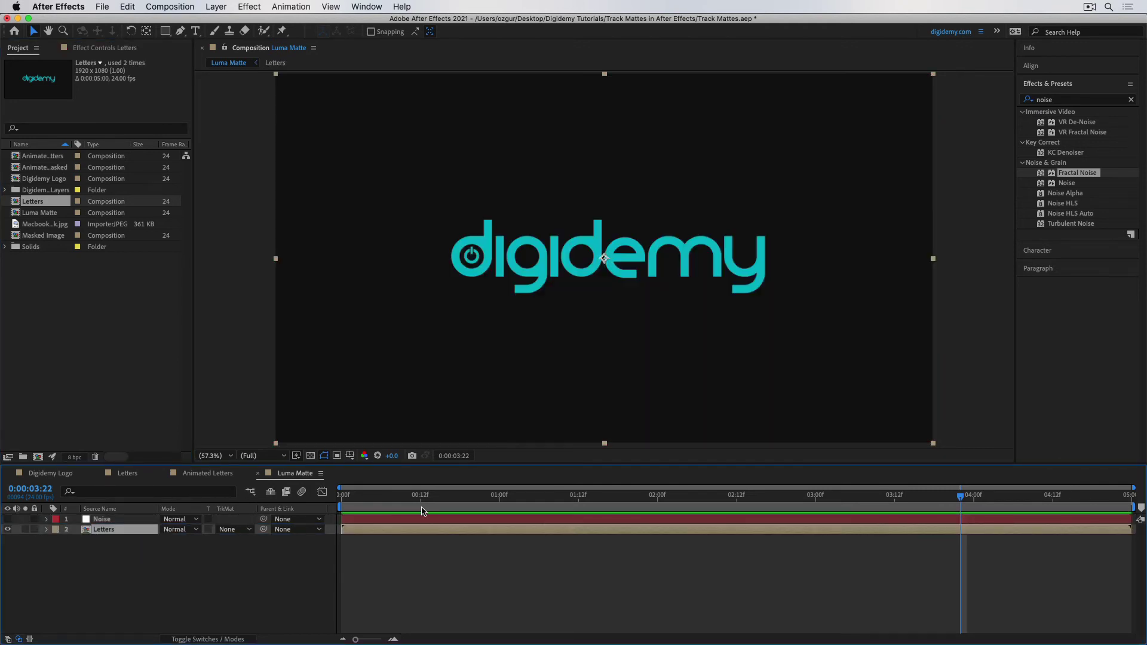
pyautogui.moveTo(419, 499); pyautogui.dragTo(572, 523)
pyautogui.moveTo(381, 500); pyautogui.dragTo(367, 500)
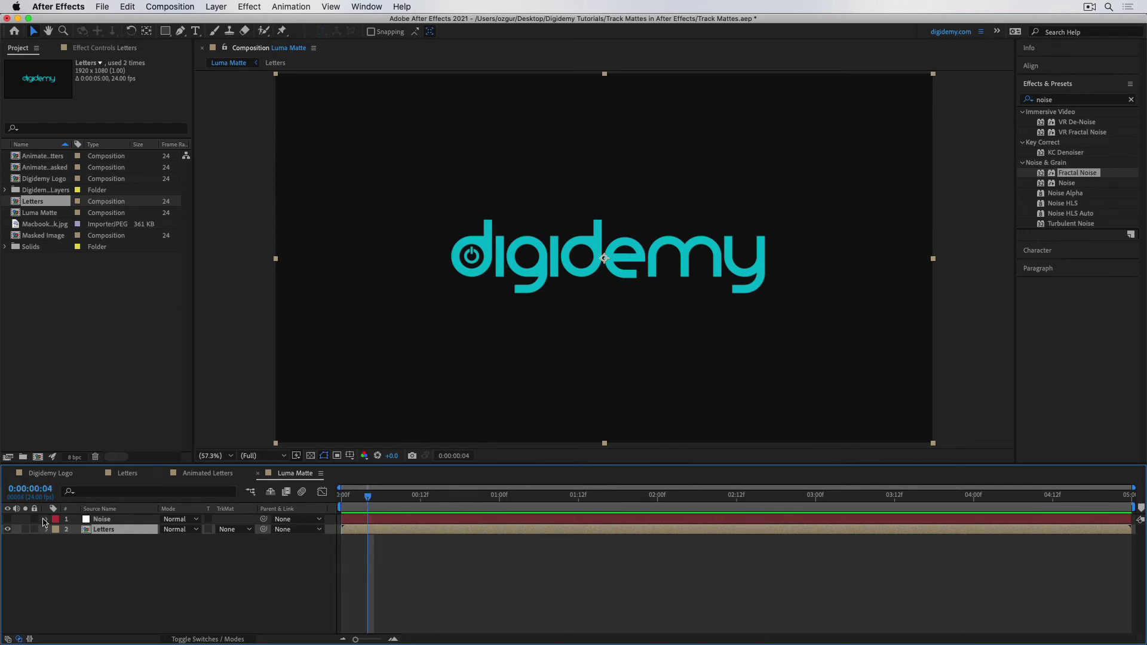
pyautogui.click(9, 519)
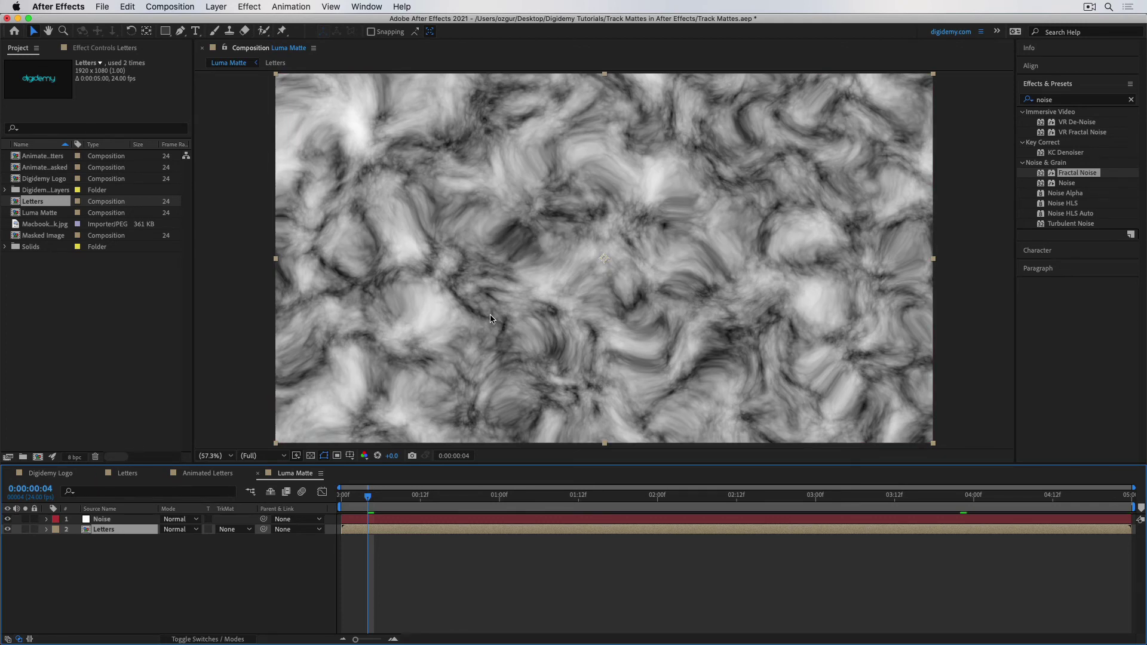
# - Try Alpha Matte "Noise" on the Letters layer, testing it by temporarily moving the Noise solid
pyautogui.click(237, 530)
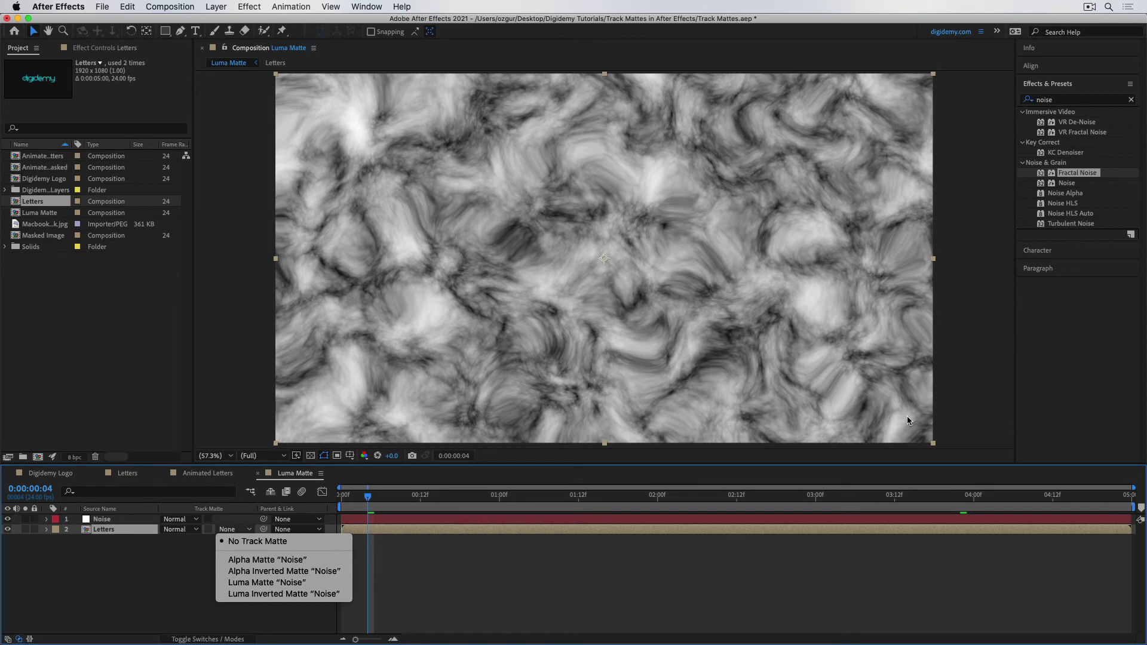
pyautogui.click(267, 560)
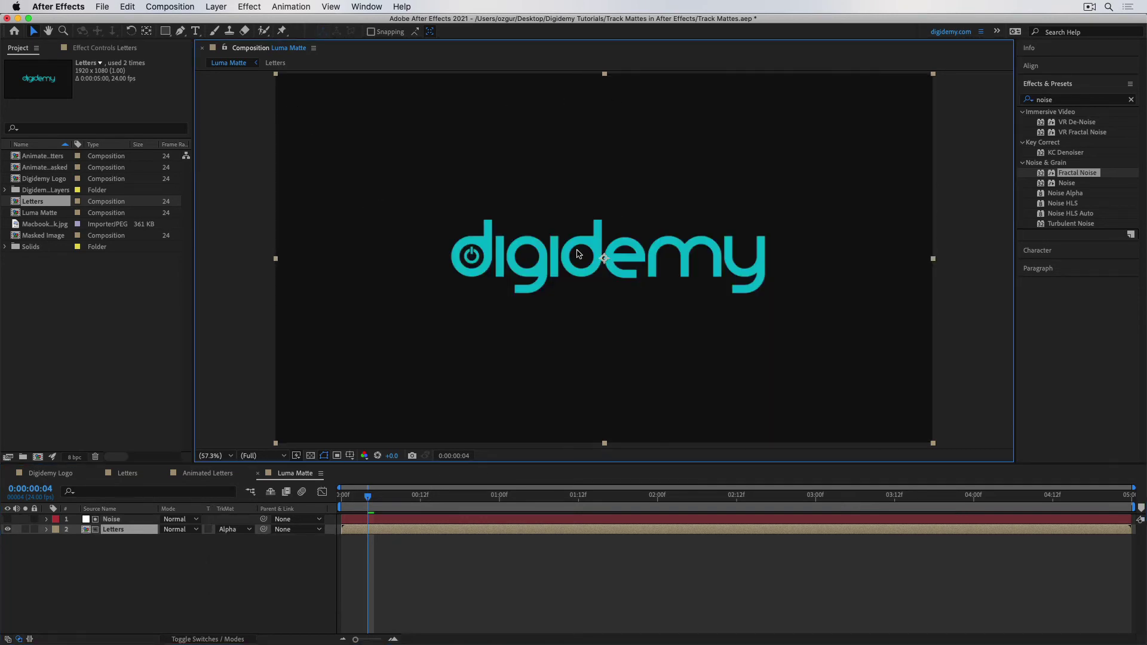
pyautogui.click(111, 519)
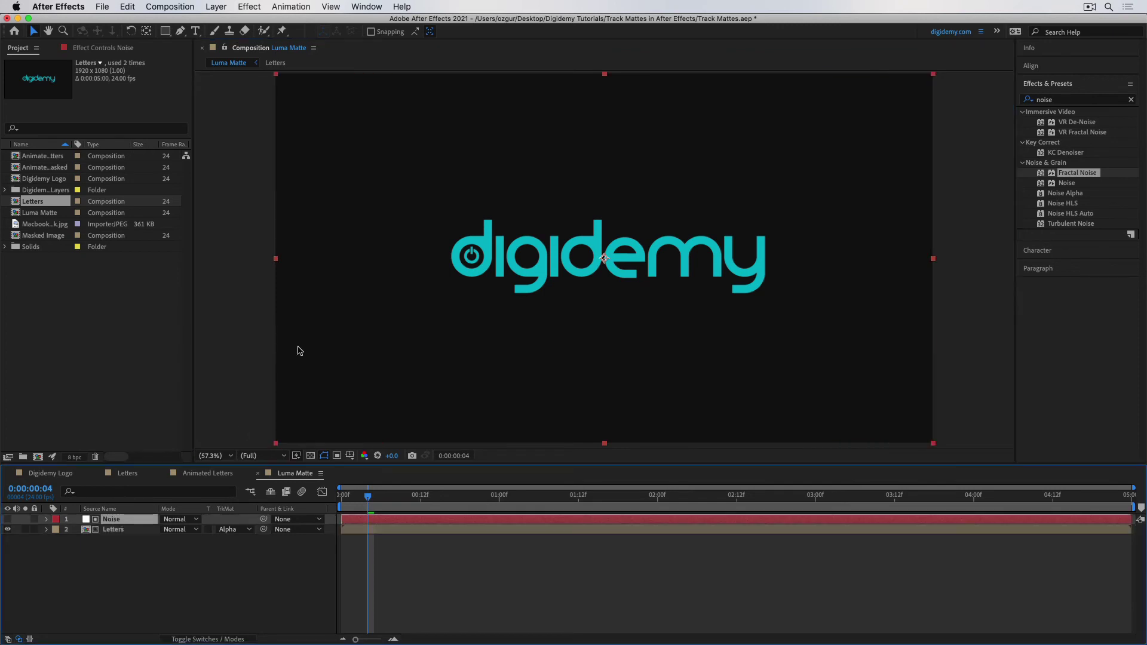
pyautogui.moveTo(364, 210); pyautogui.dragTo(448, 288)
pyautogui.press('super+z')
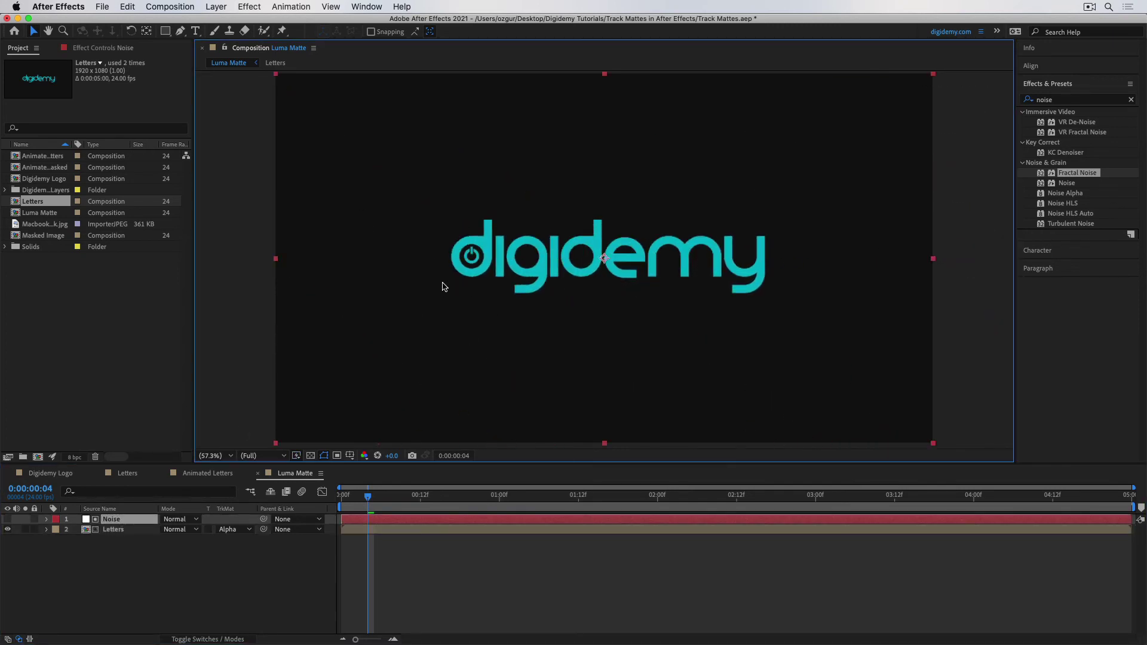
# - Set the Letters layer's track matte to Luma Matte "Noise" and examine the matted letters up close
pyautogui.click(245, 529)
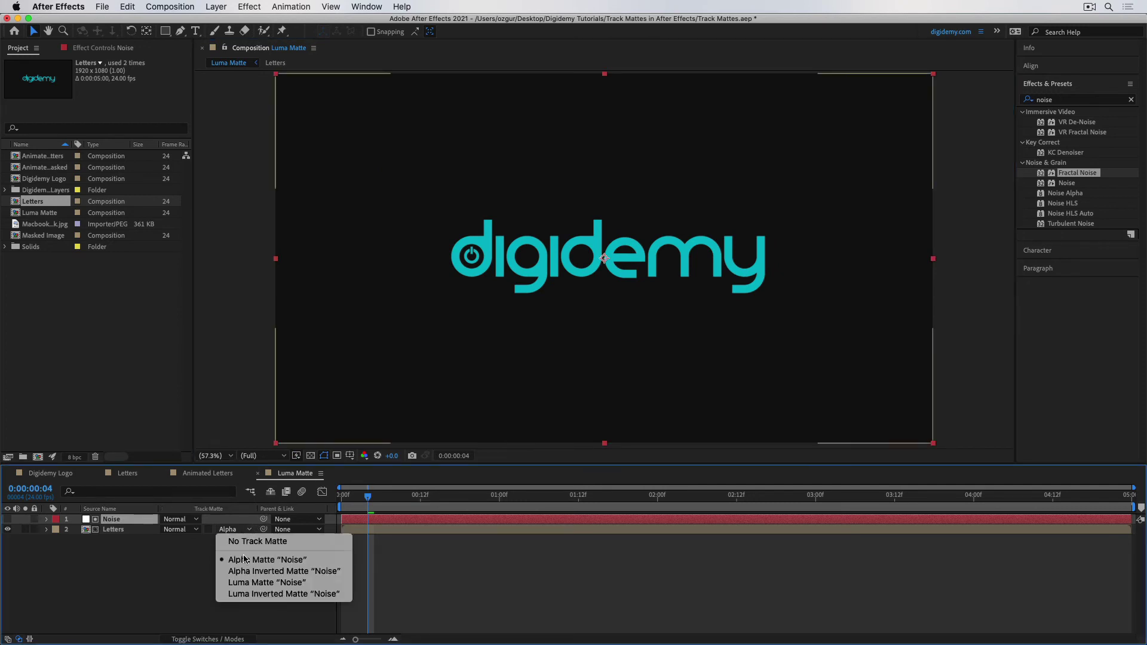
pyautogui.click(259, 583)
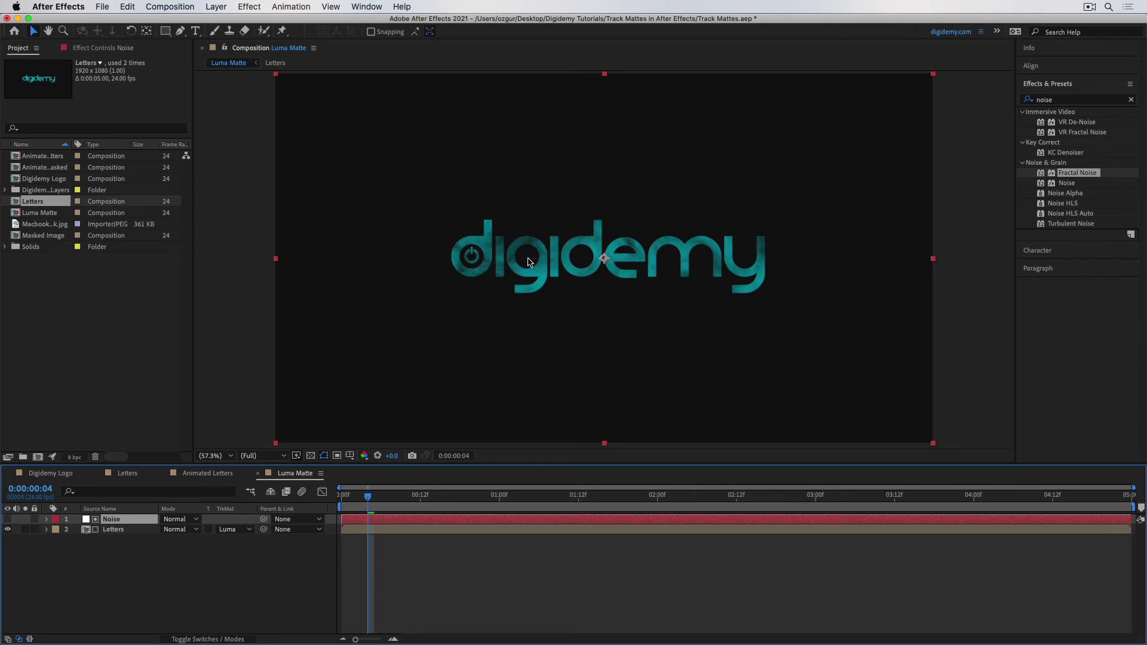
pyautogui.press('.')
pyautogui.press('.')
pyautogui.press('.')
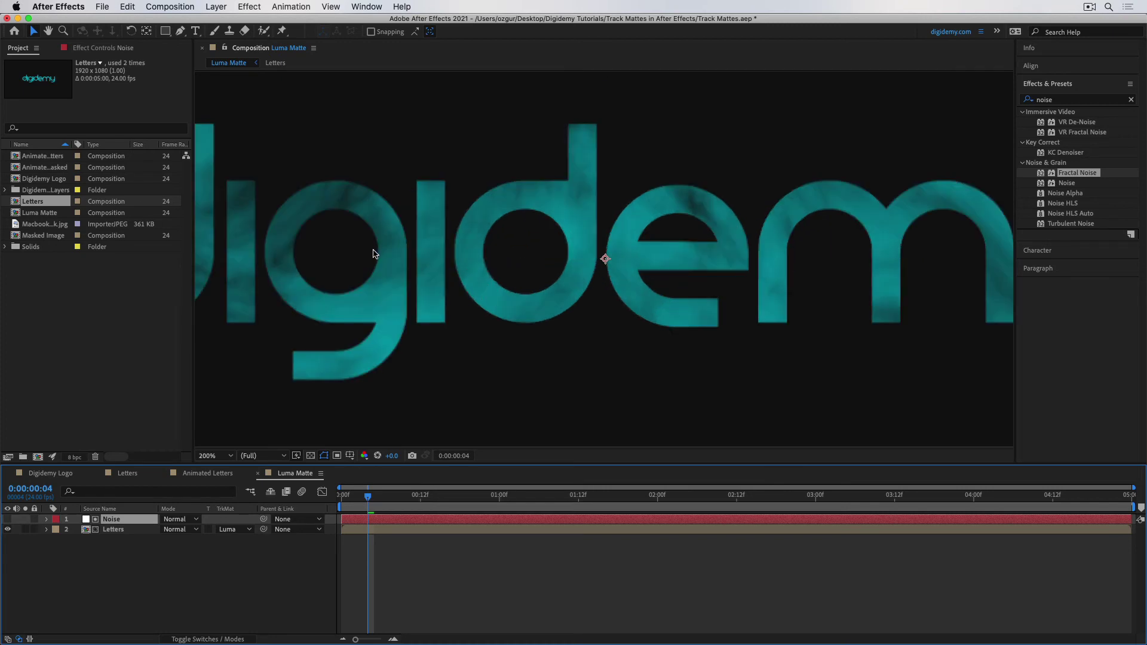
pyautogui.moveTo(375, 253); pyautogui.dragTo(653, 274)
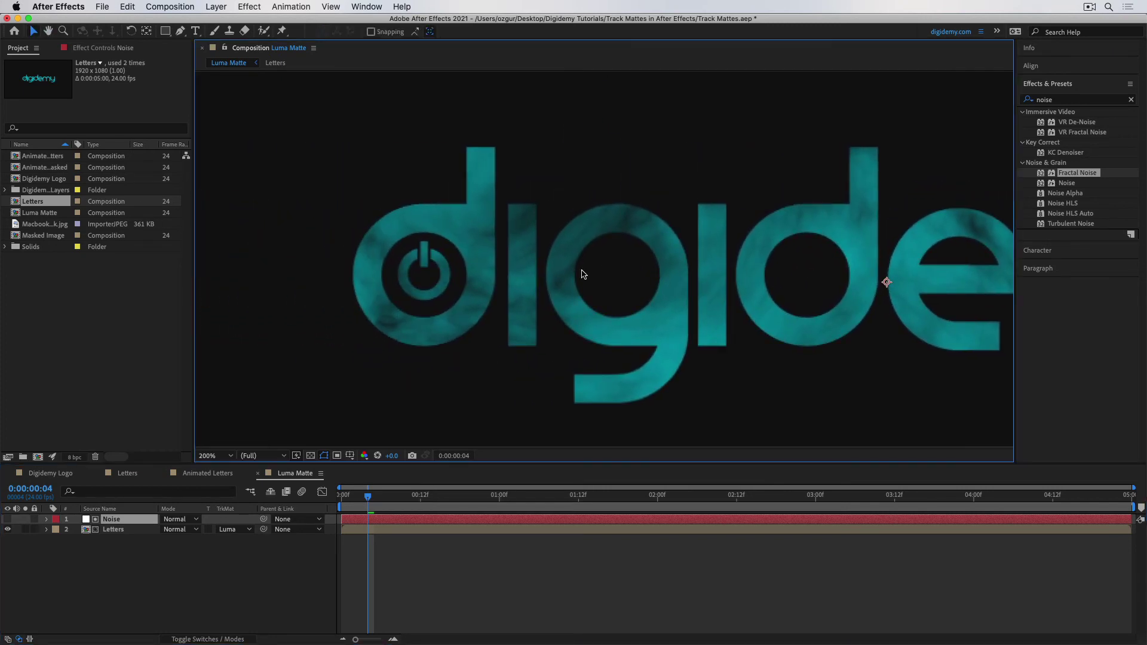
# - Show the transparency grid and preview the luma-matted letters from the first frame
pyautogui.click(310, 456)
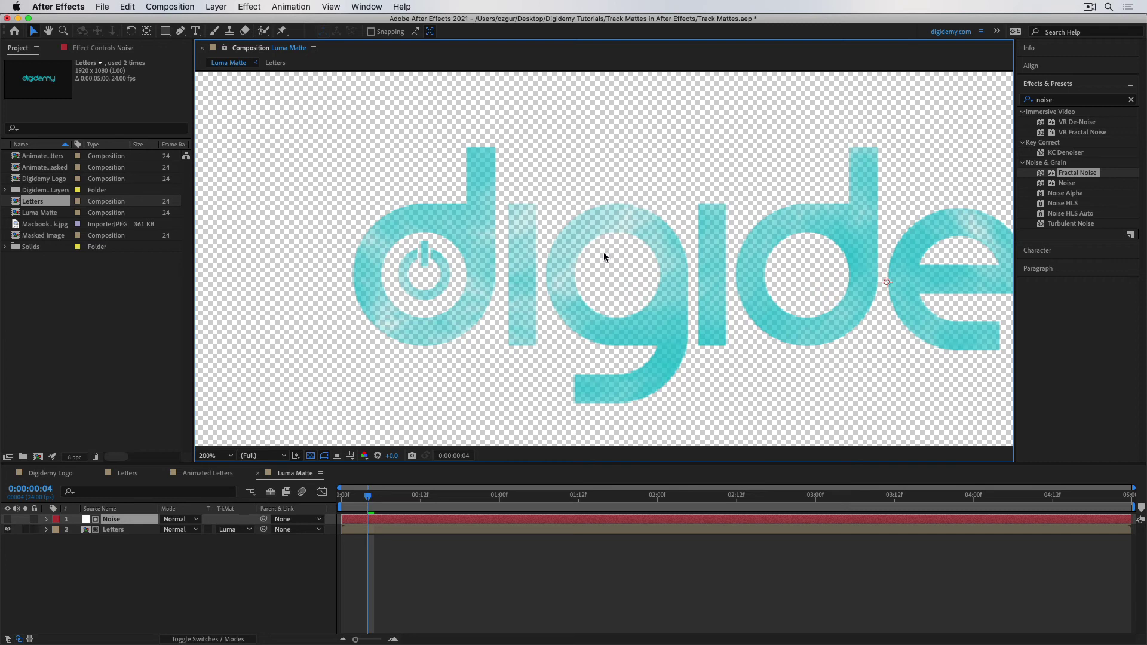
pyautogui.hotkey('shift', '/')
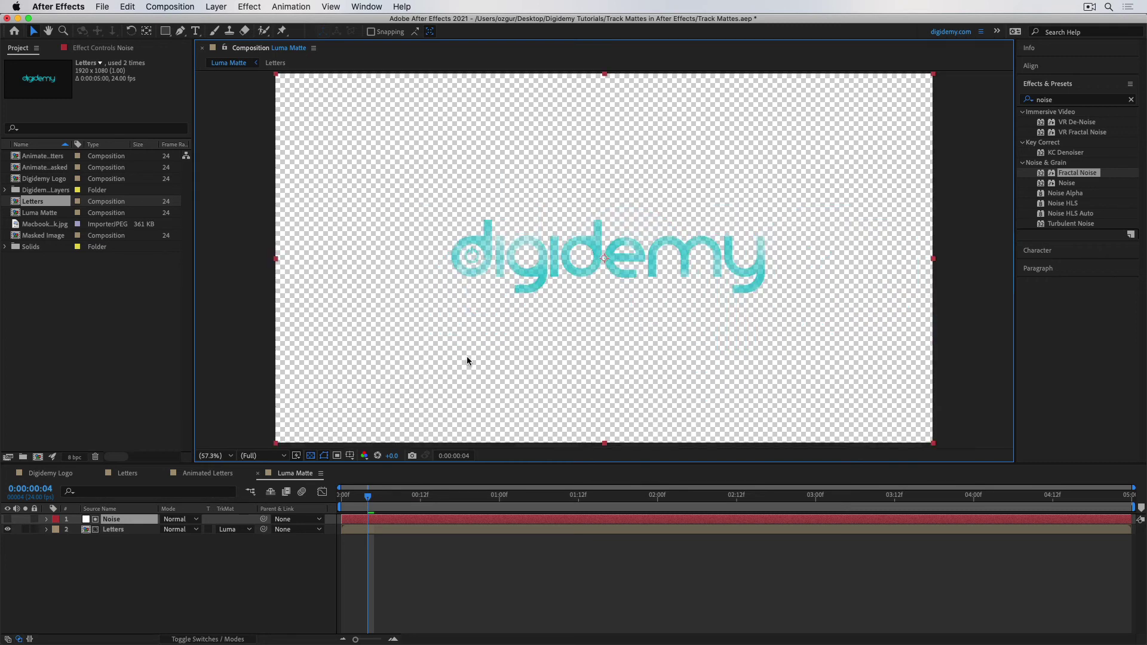
pyautogui.moveTo(368, 496); pyautogui.dragTo(319, 502)
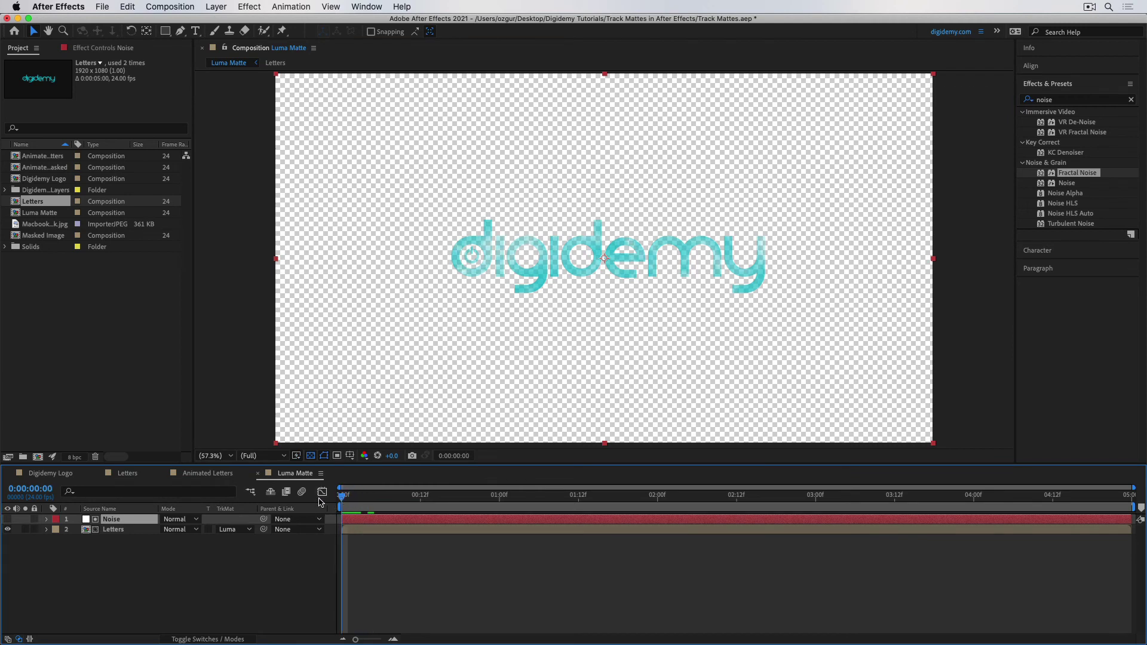
pyautogui.press('space')
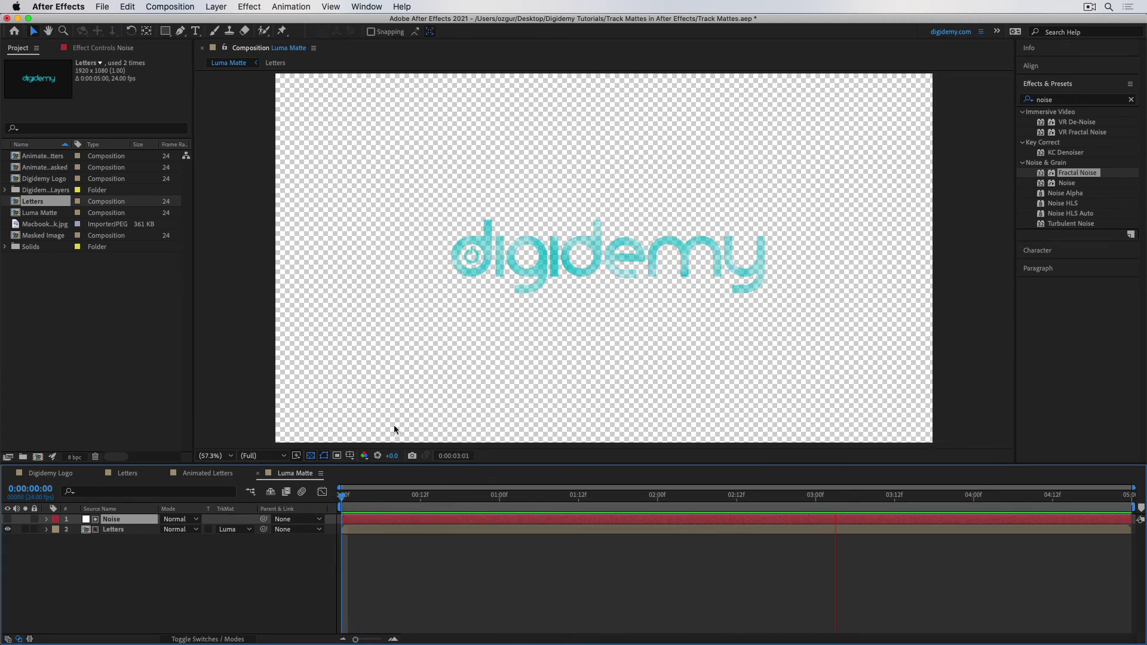
pyautogui.press('space')
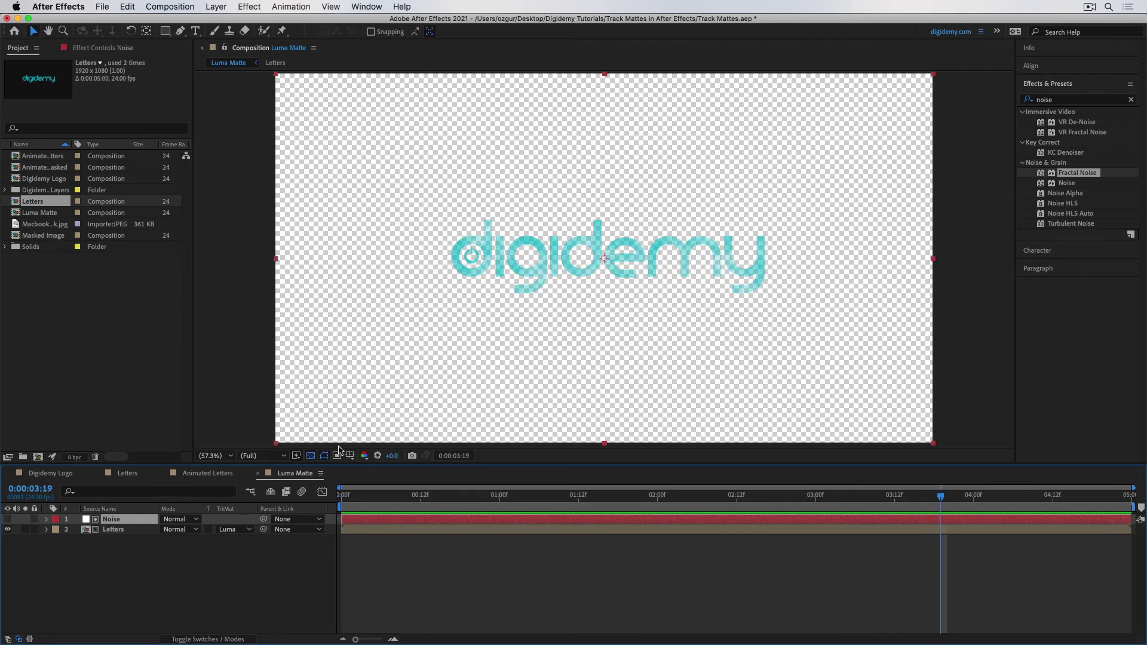
# - Turn off the transparency grid and preview the luma-matted letters from the start against the dark background
pyautogui.click(311, 455)
pyautogui.moveTo(355, 499); pyautogui.dragTo(329, 507)
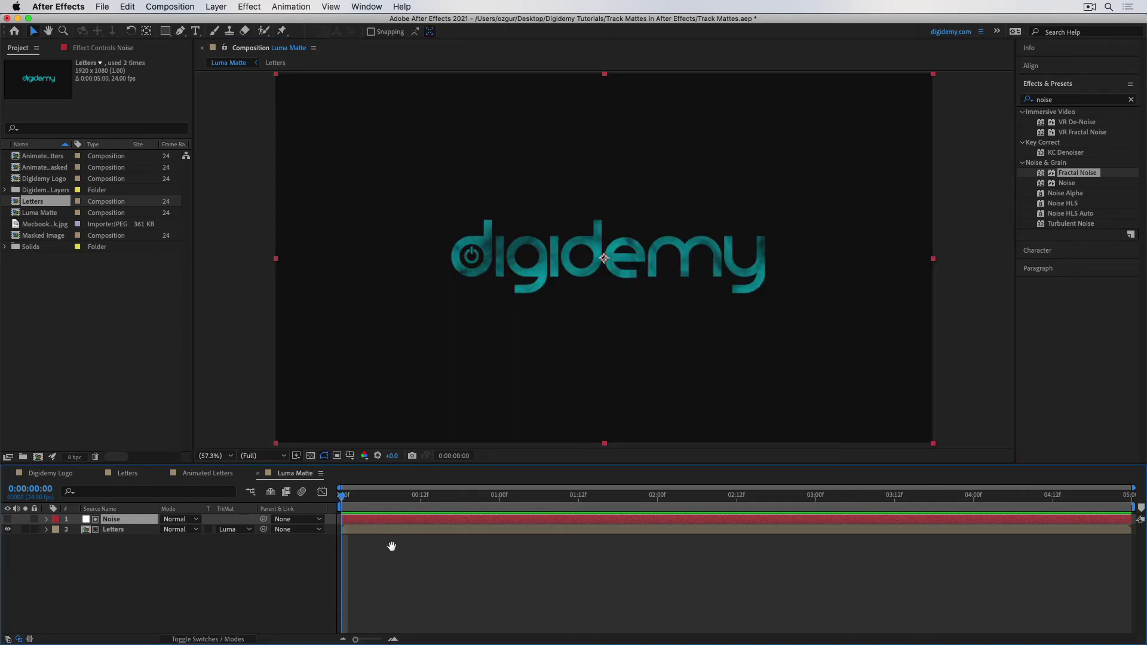
pyautogui.press('space')
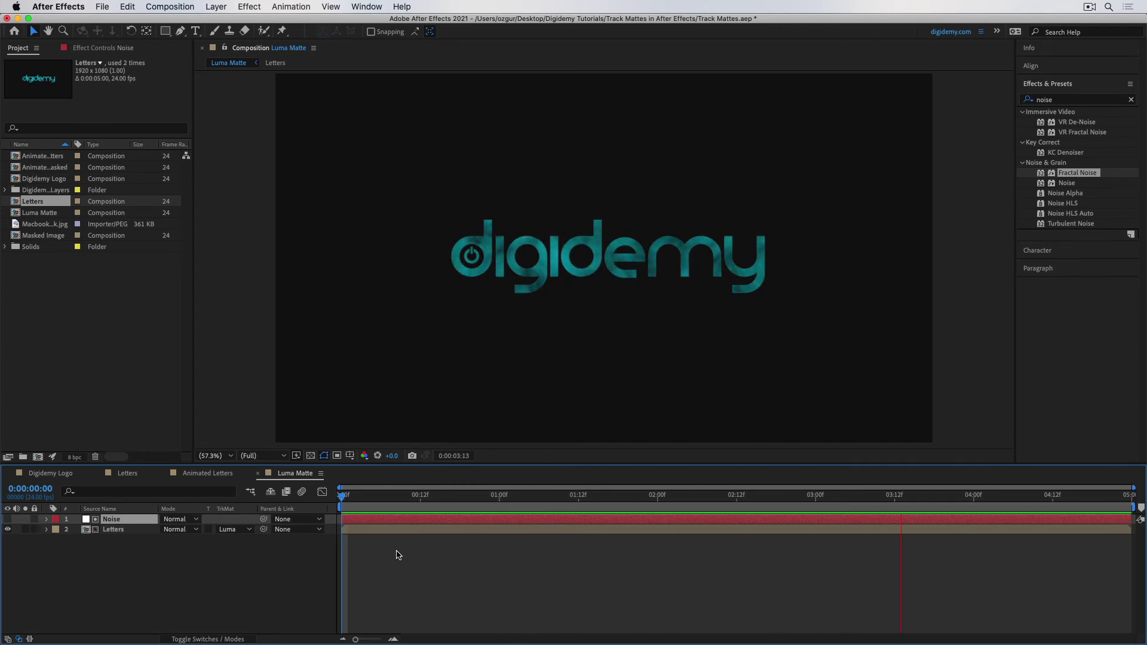
pyautogui.press('space')
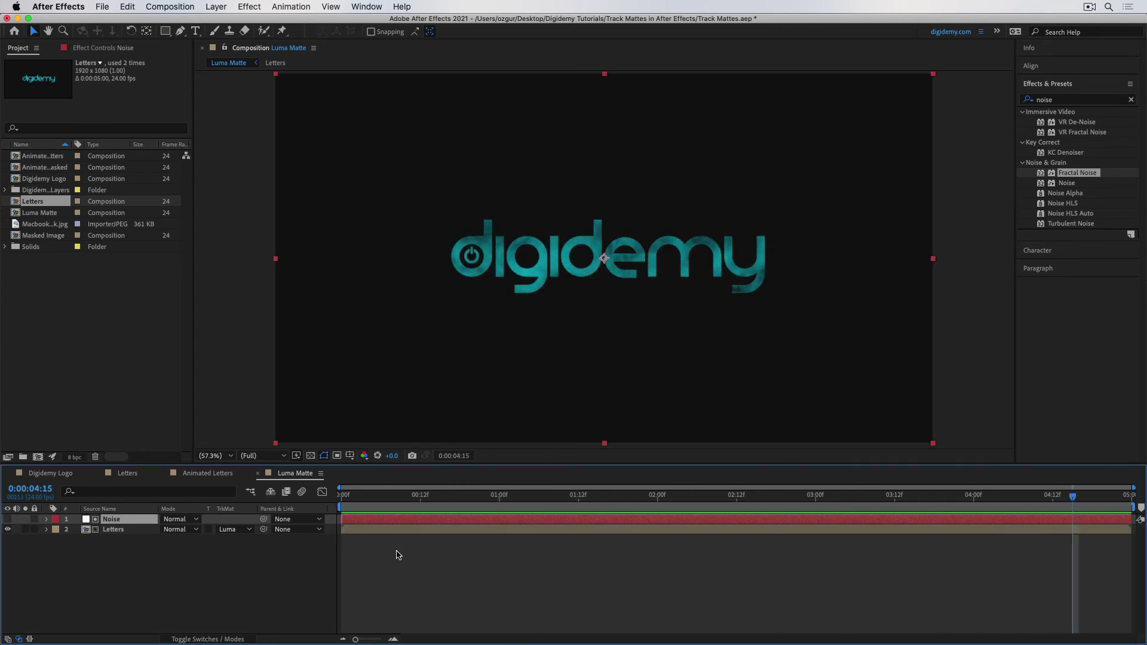
# - Show the Noise solid, set its Fractal Noise Contrast to 55 and Brightness to -59, and keyframe both at the first frame
pyautogui.click(8, 519)
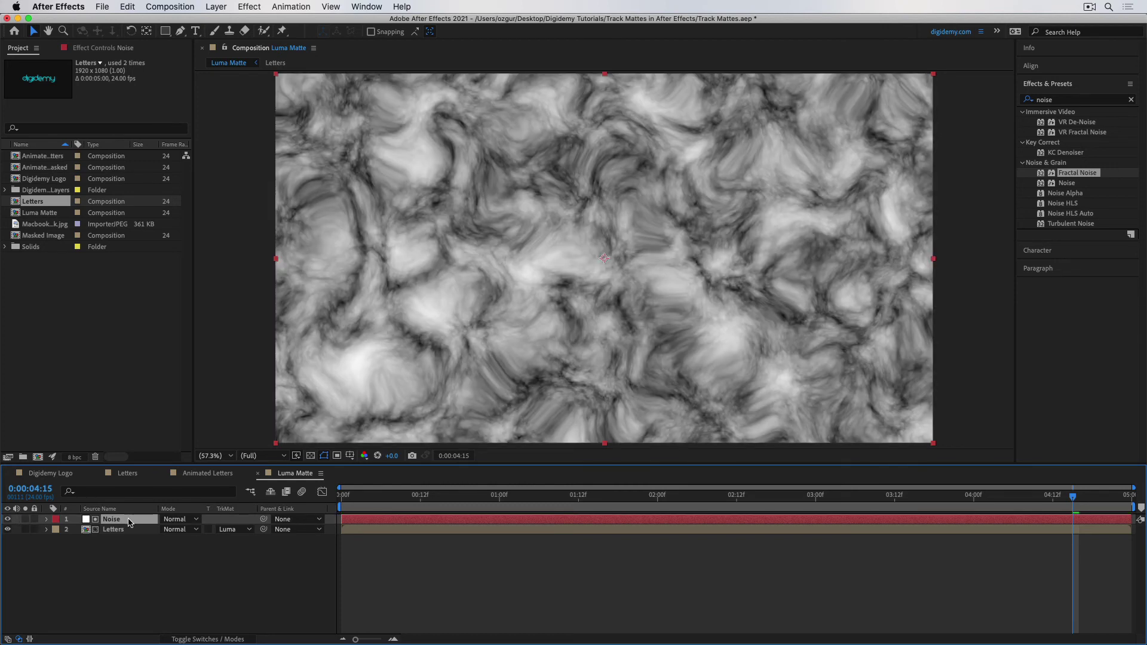
pyautogui.click(118, 49)
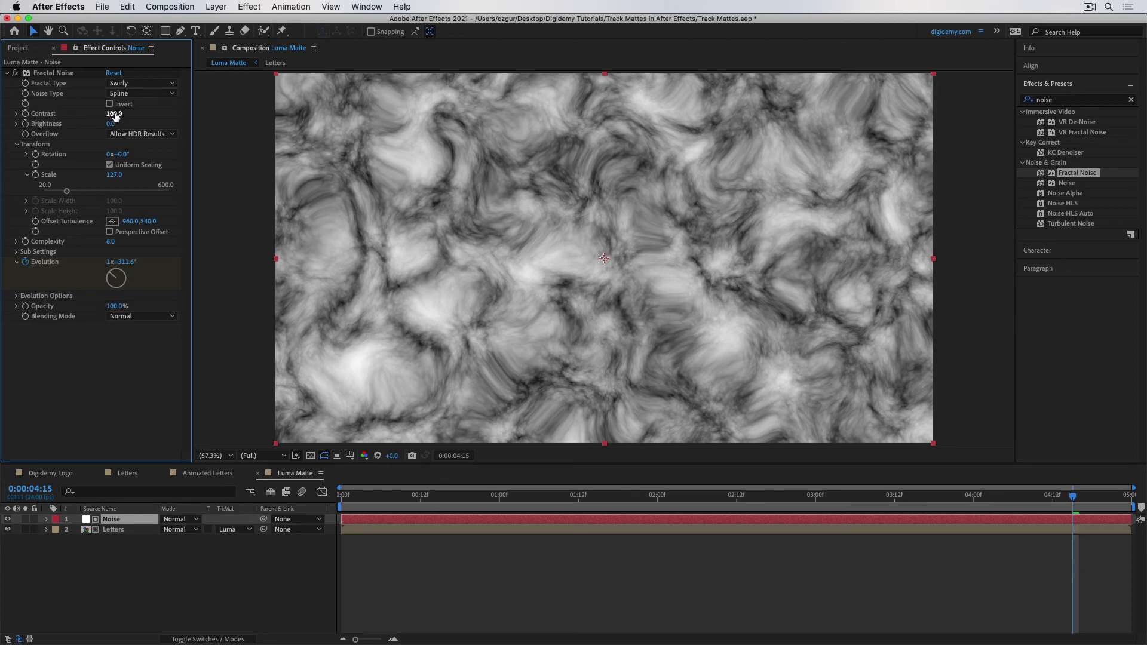
pyautogui.moveTo(108, 114); pyautogui.dragTo(85, 129)
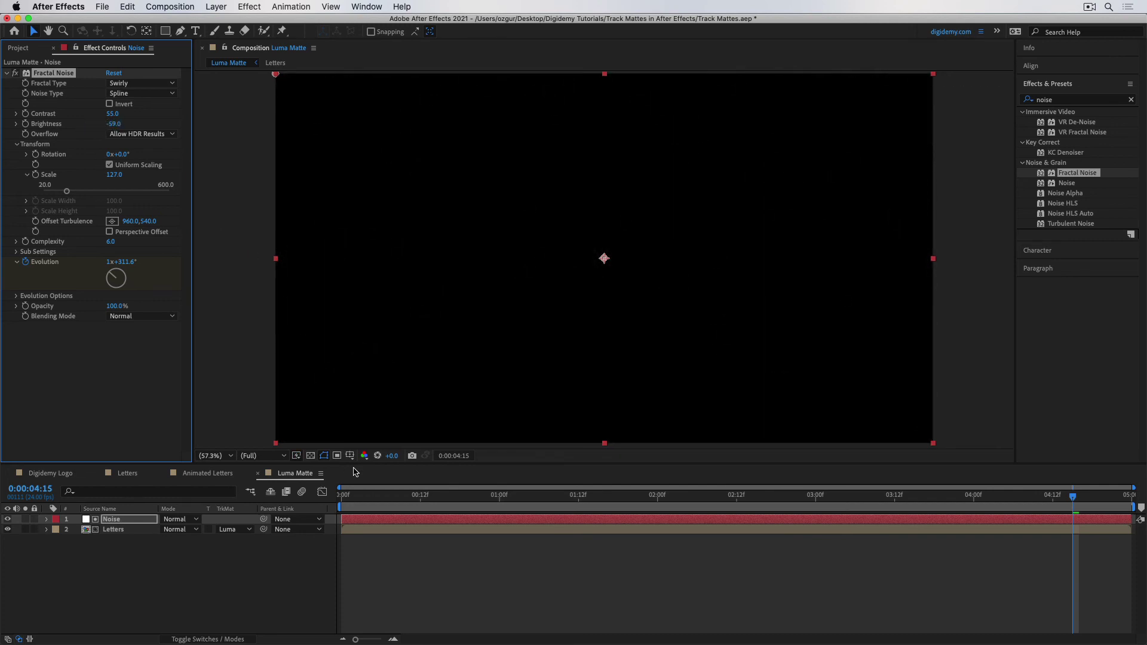
pyautogui.click(366, 499)
pyautogui.press('Home')
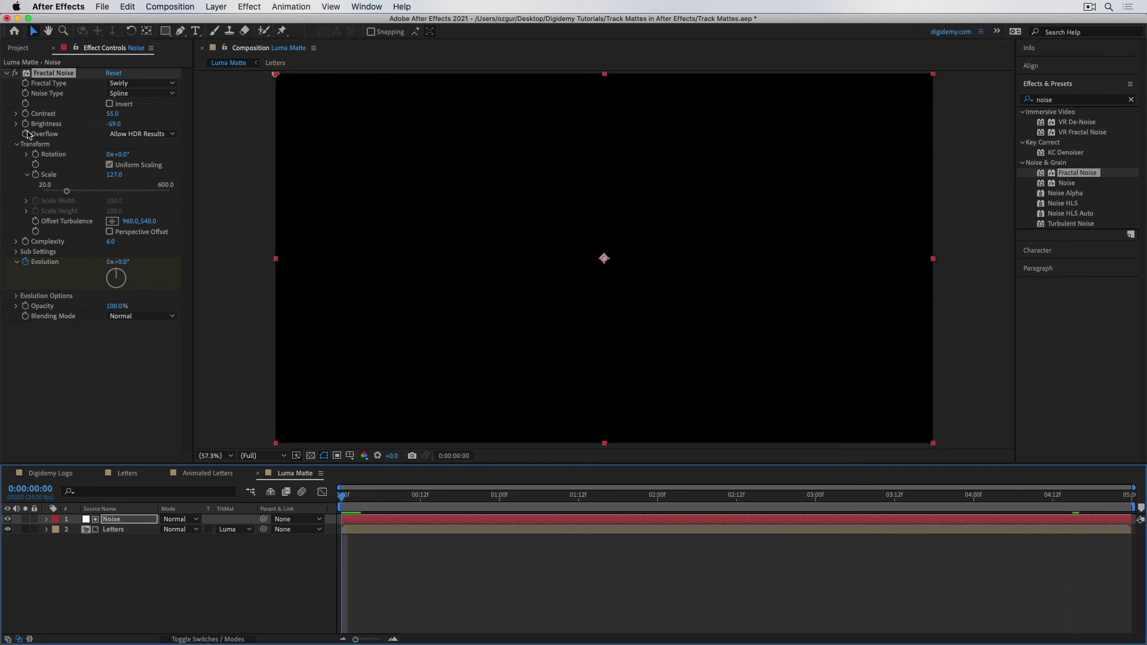
pyautogui.click(25, 124)
pyautogui.click(26, 114)
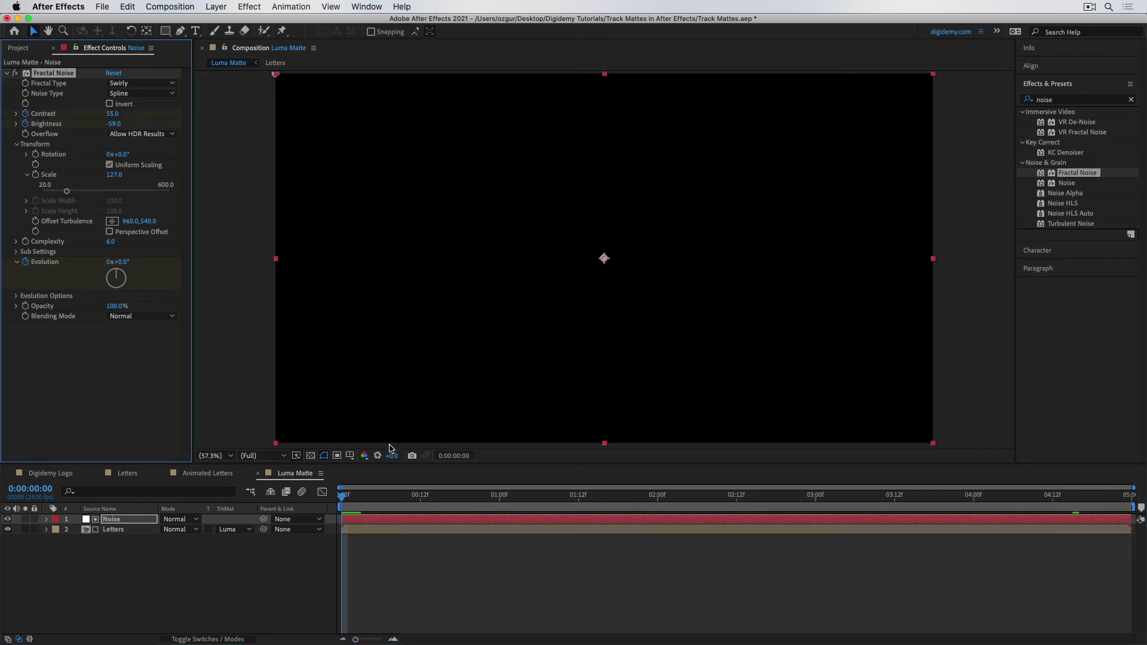
# - Try Fractal Noise Contrast 128 and Brightness -26 at 0:00:02:00, hiding the Noise solid to check the letters
pyautogui.moveTo(472, 500); pyautogui.dragTo(657, 505)
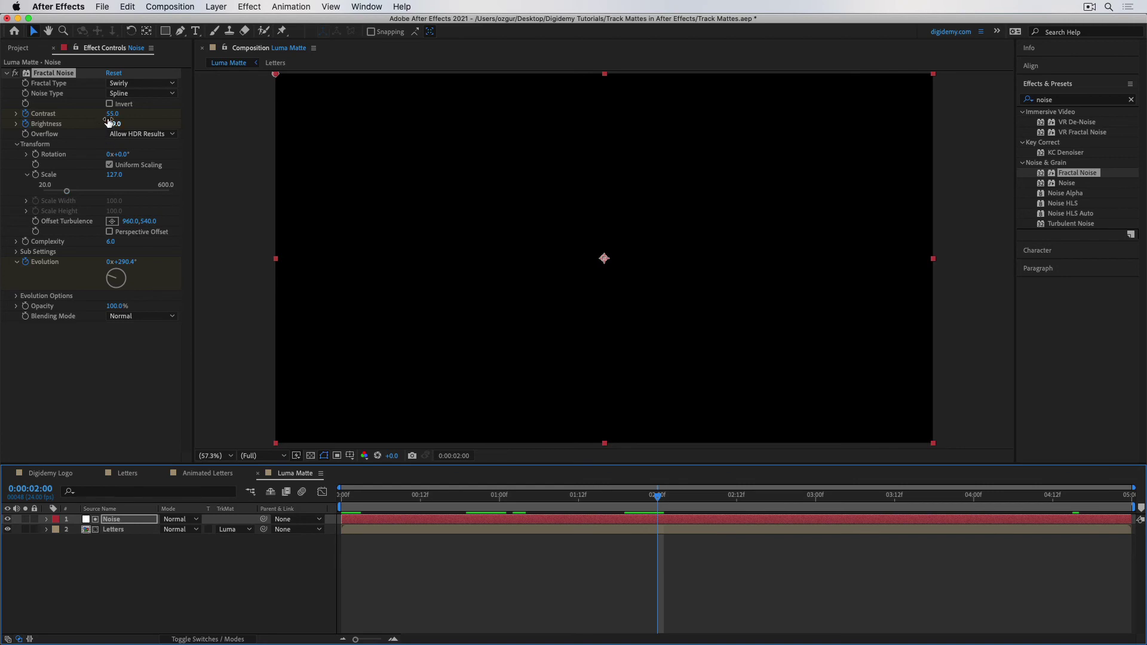
pyautogui.moveTo(111, 114)
pyautogui.mouseDown()
pyautogui.moveTo(148, 114)
pyautogui.moveTo(120, 123)
pyautogui.moveTo(132, 123)
pyautogui.moveTo(121, 114)
pyautogui.mouseUp()
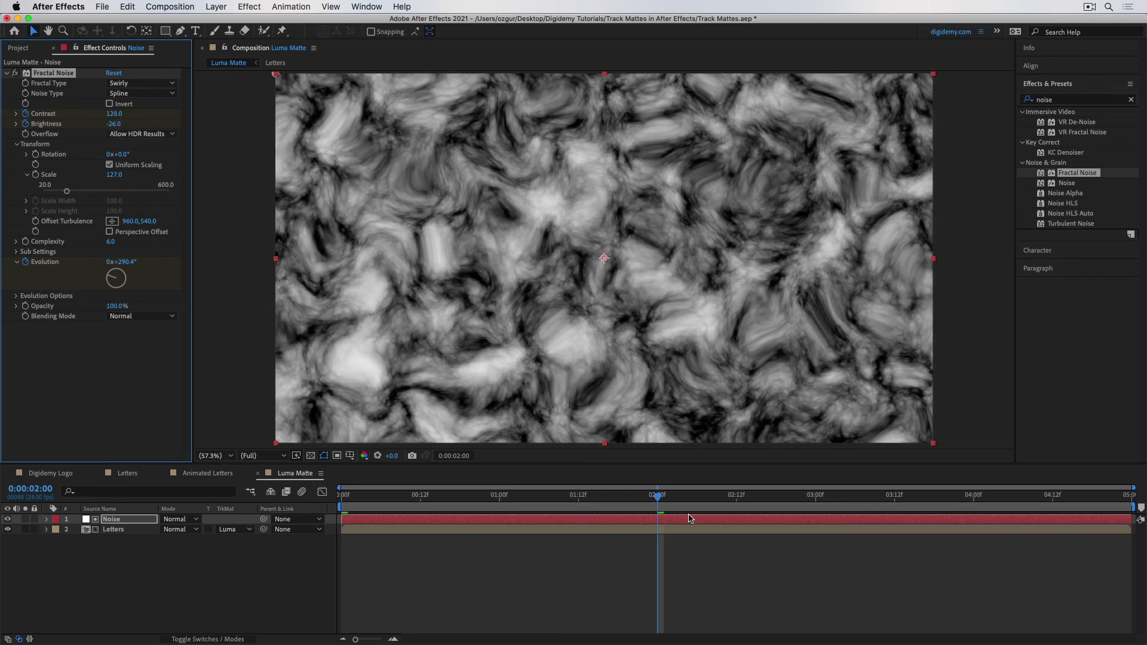
pyautogui.click(8, 519)
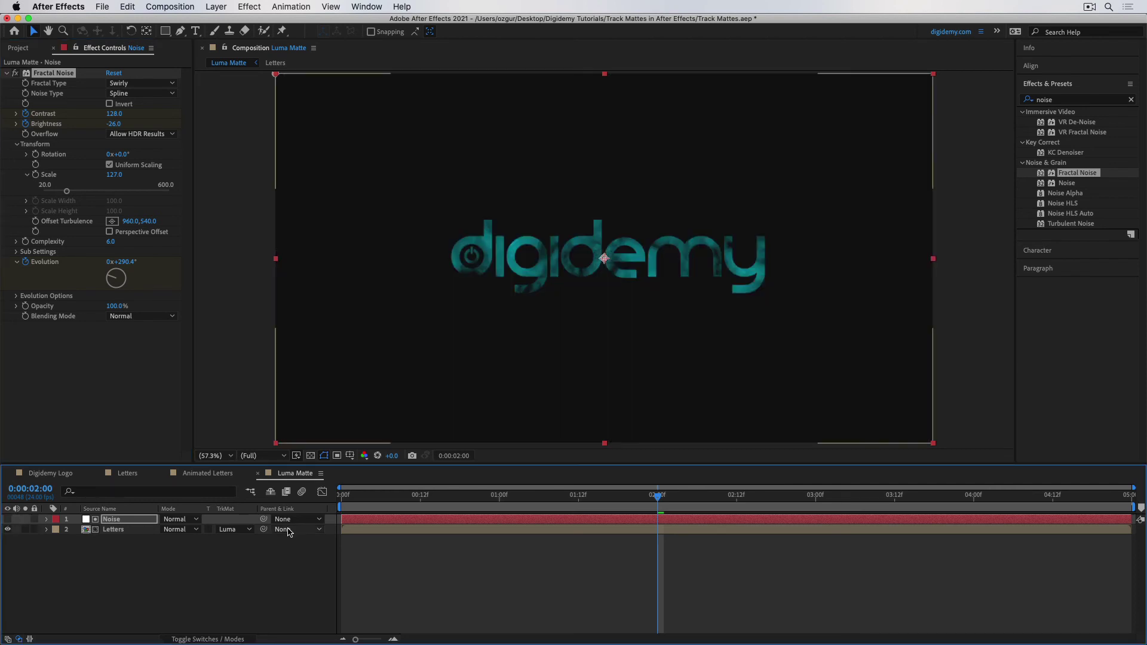
# - Scrub through the first seconds to compare the matted letters with the visible Noise solid
pyautogui.click(373, 500)
pyautogui.moveTo(373, 502); pyautogui.dragTo(559, 522)
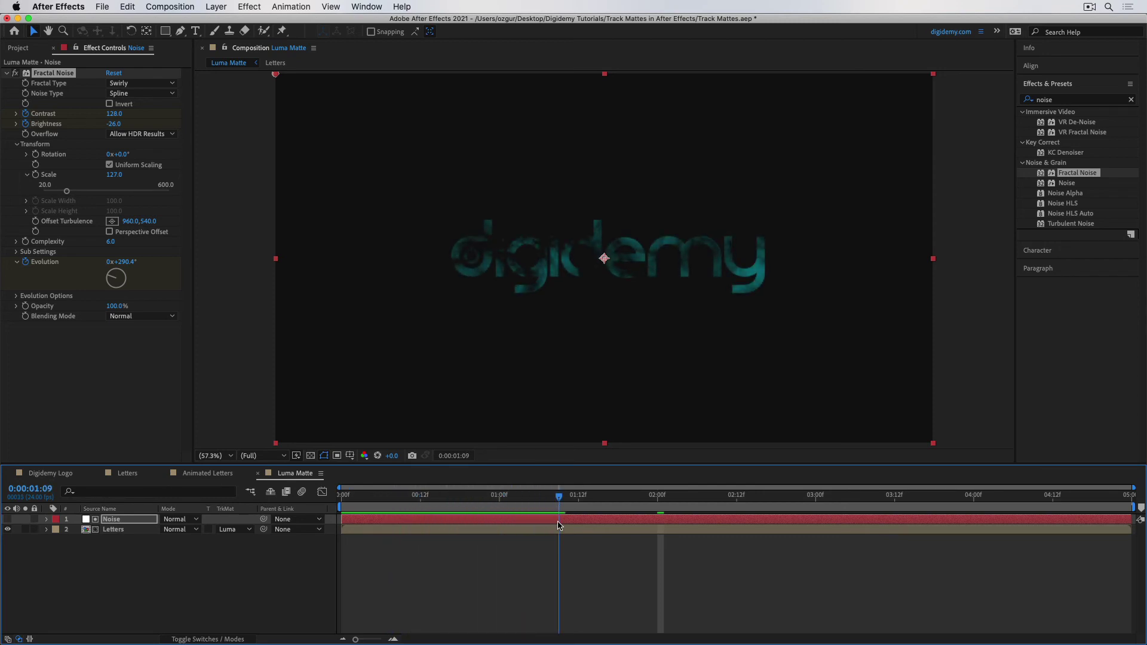
pyautogui.click(8, 519)
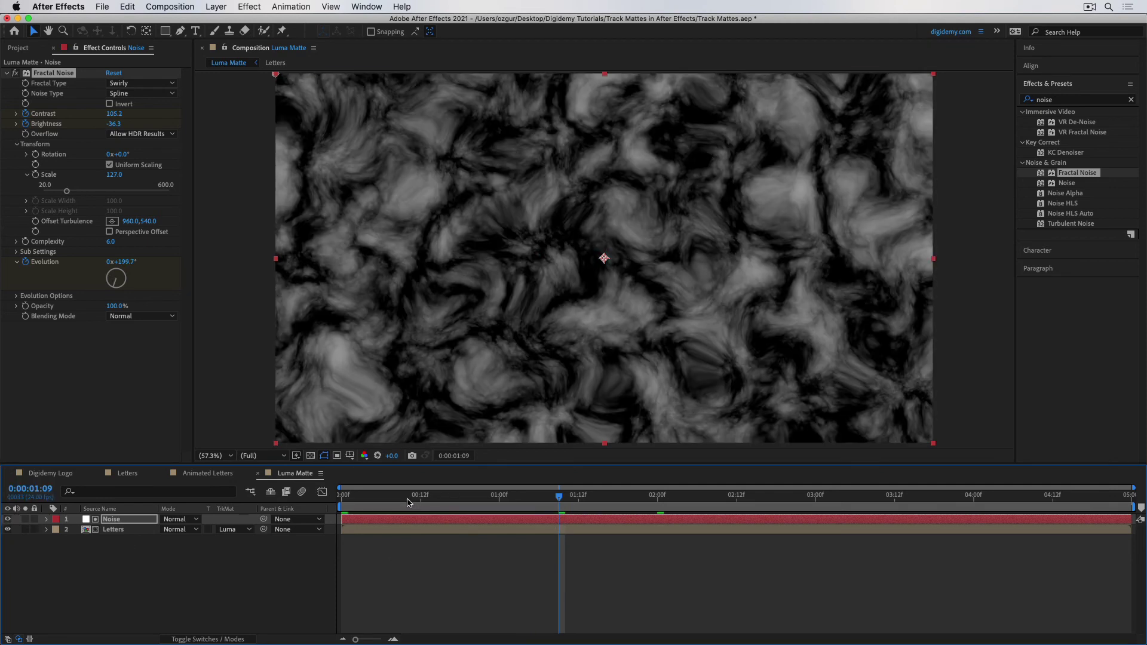
pyautogui.moveTo(408, 503); pyautogui.dragTo(561, 533)
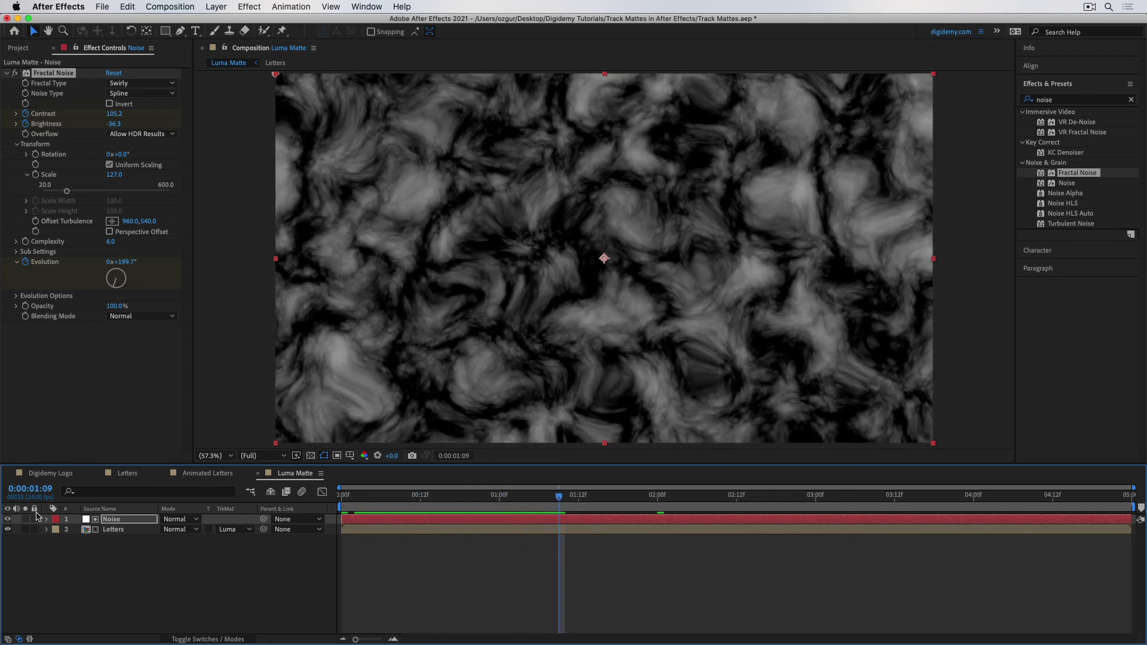
pyautogui.click(8, 520)
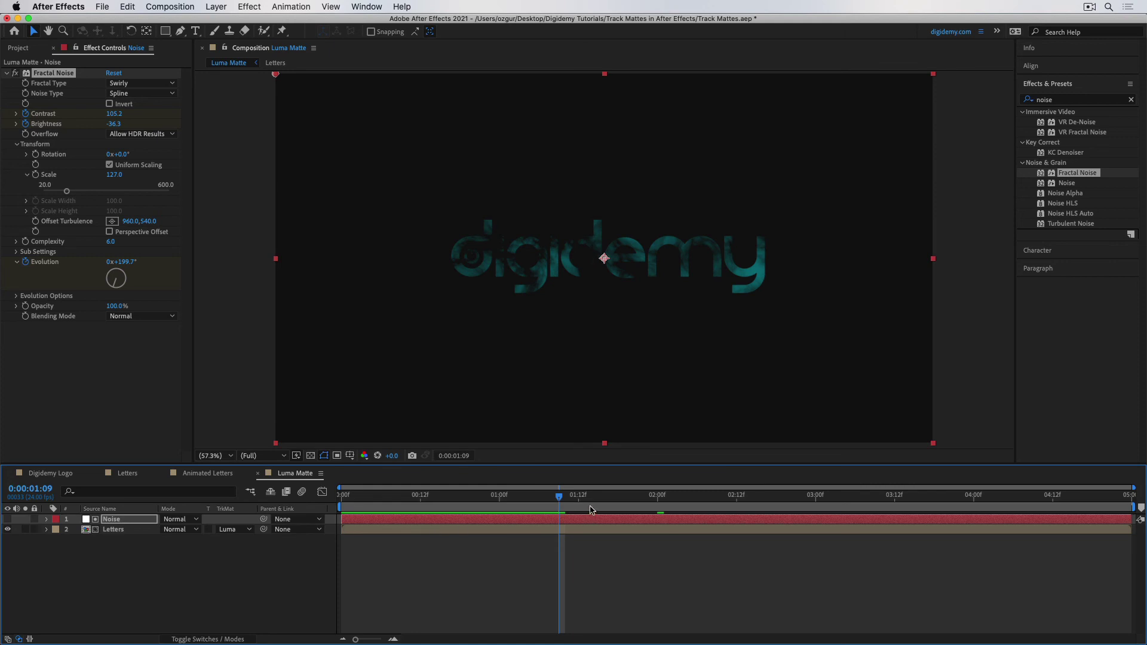
# - Show the Noise solid at 0:00:02:00 and set its Fractal Noise Contrast to 158 and Brightness to 84
pyautogui.moveTo(562, 500); pyautogui.dragTo(654, 523)
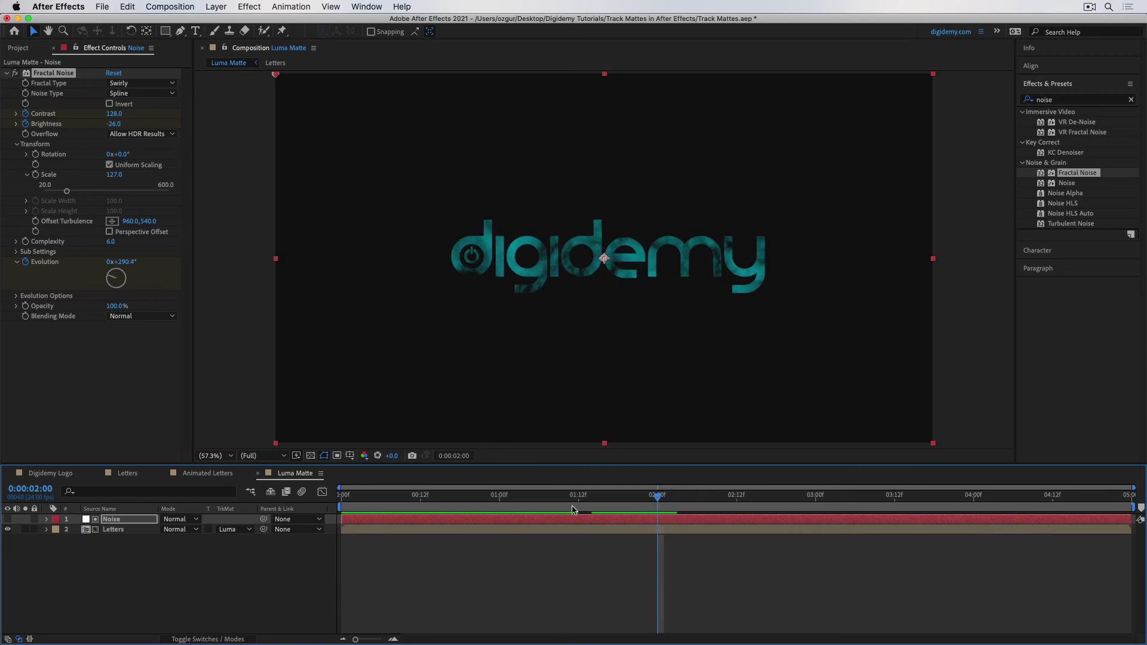
pyautogui.click(7, 519)
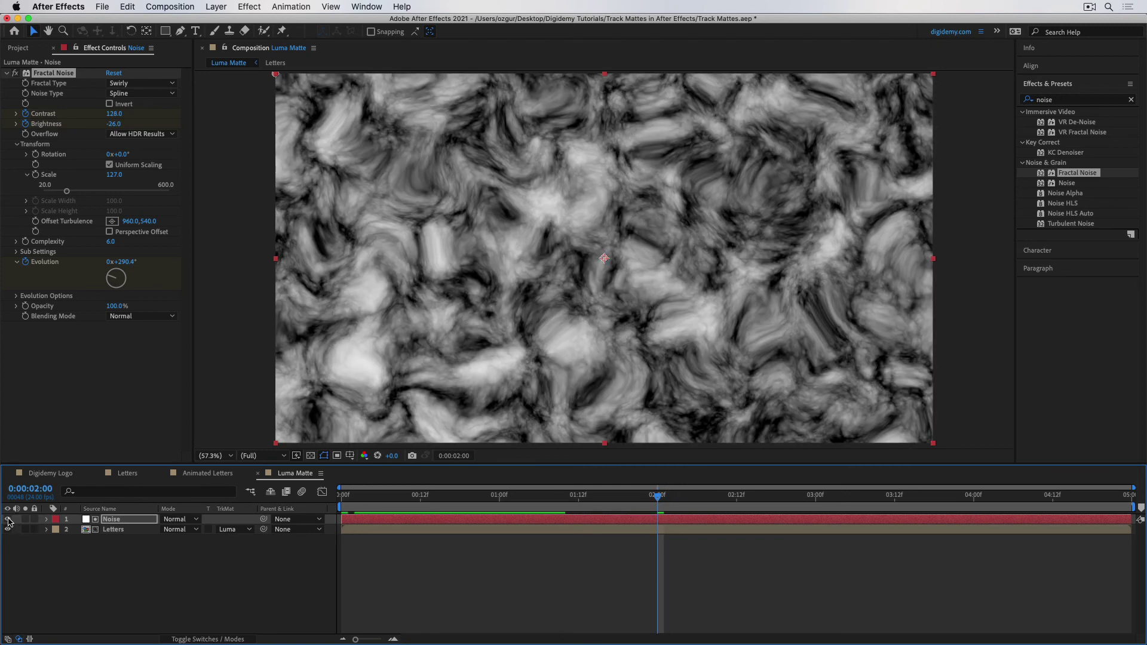
pyautogui.moveTo(114, 124); pyautogui.dragTo(152, 124)
pyautogui.click(114, 113)
pyautogui.write('158')
pyautogui.press('Return')
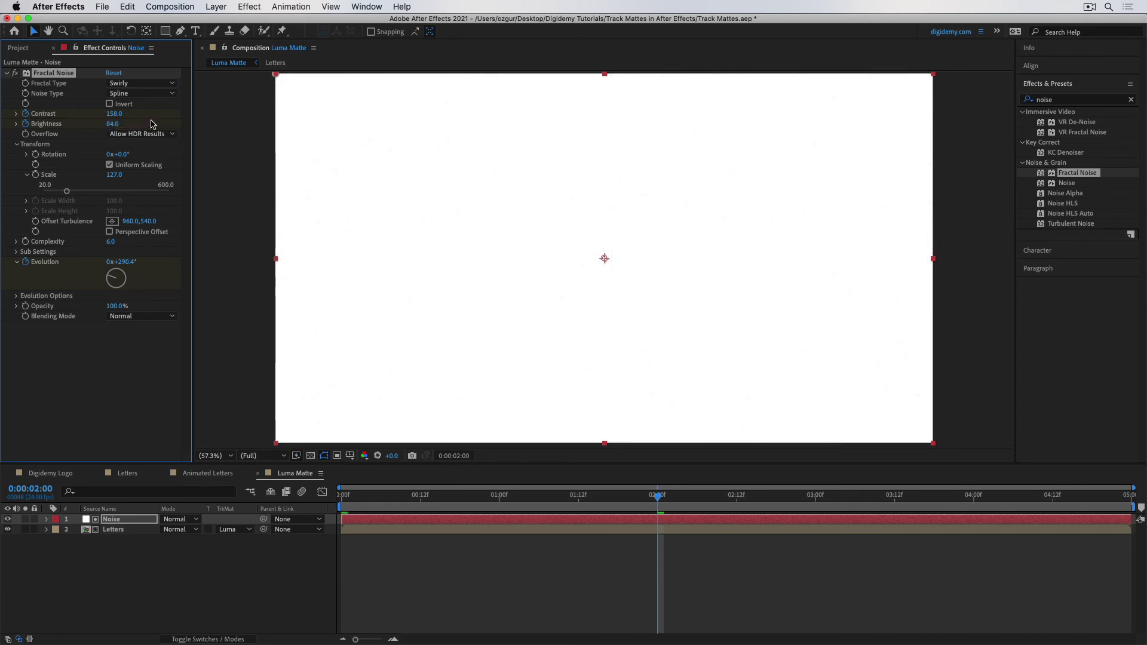
# - Hide the Noise solid and preview the luma-matted letters fading in from the first frame
pyautogui.moveTo(439, 504); pyautogui.dragTo(367, 505)
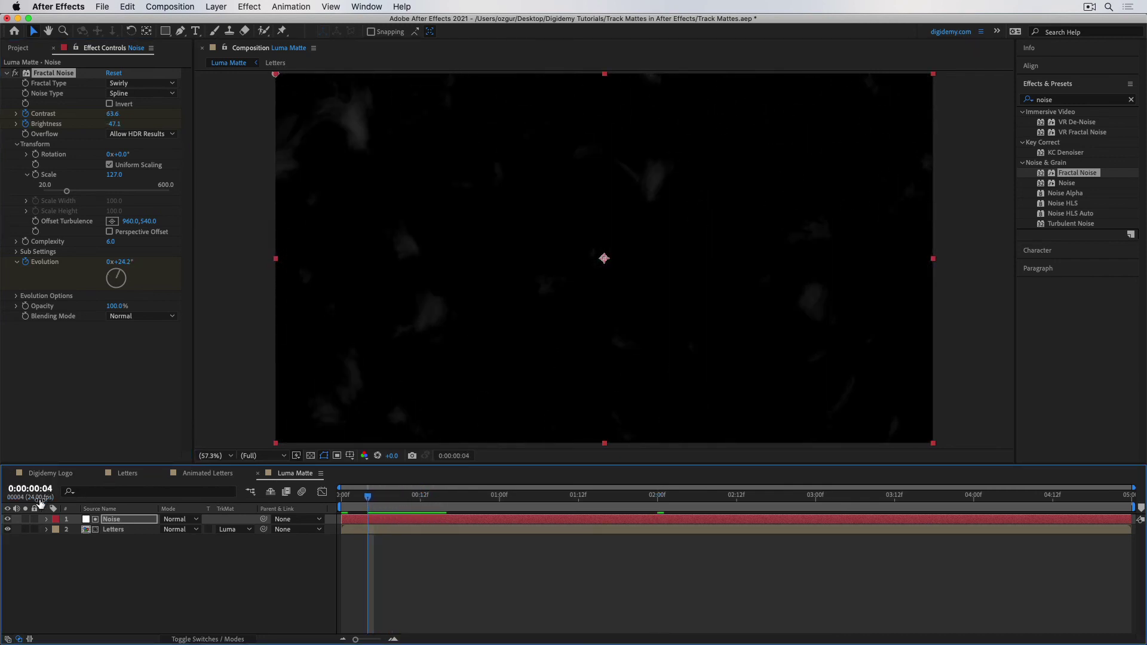
pyautogui.click(7, 519)
pyautogui.press('Home')
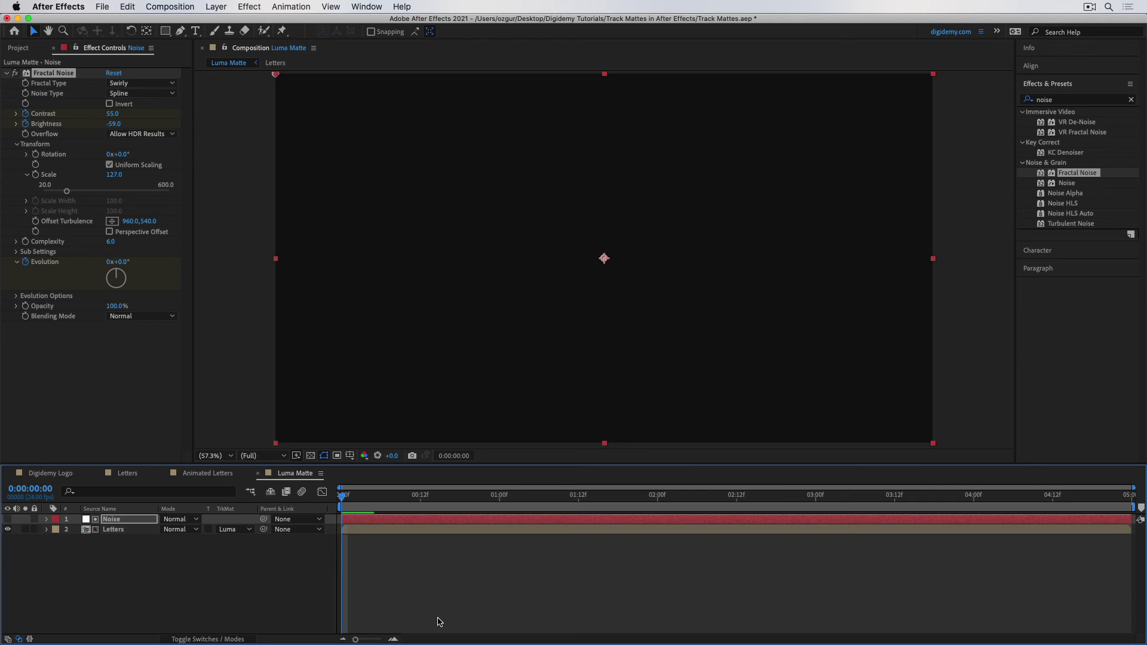
pyautogui.press('space')
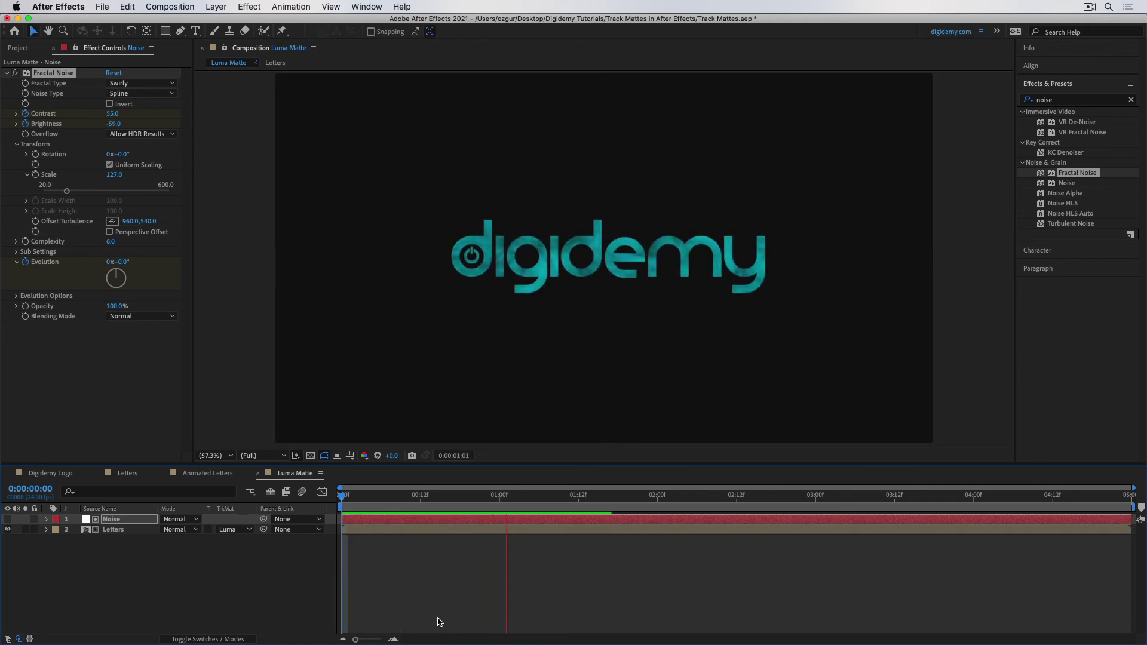
pyautogui.press('space')
pyautogui.click(455, 504)
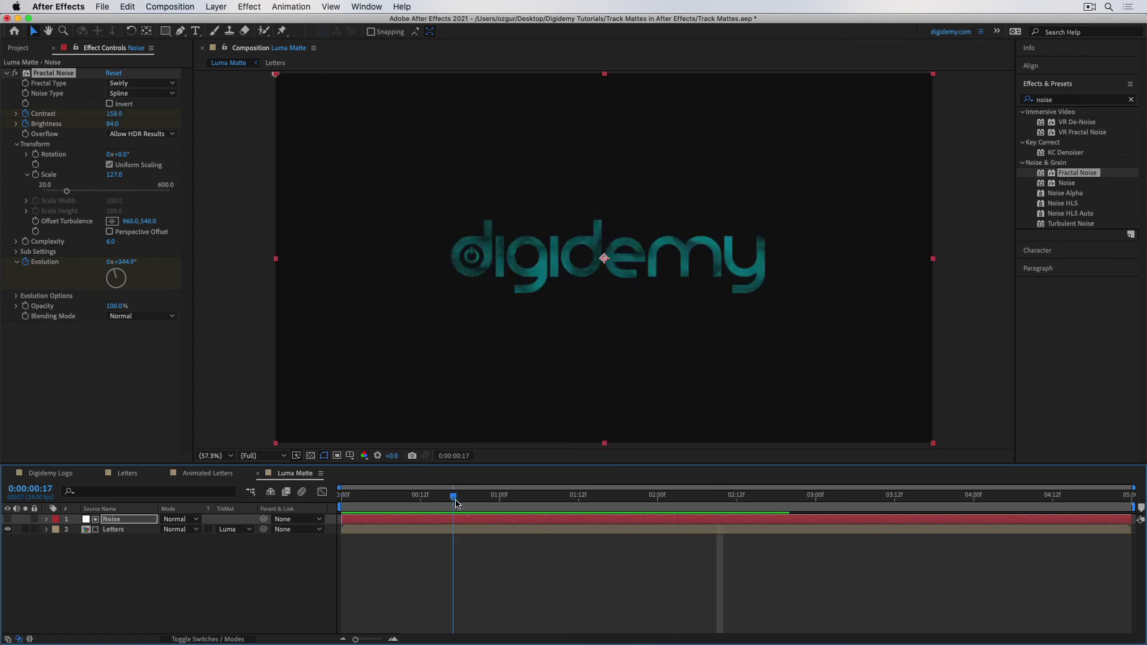
pyautogui.moveTo(456, 503); pyautogui.dragTo(406, 501)
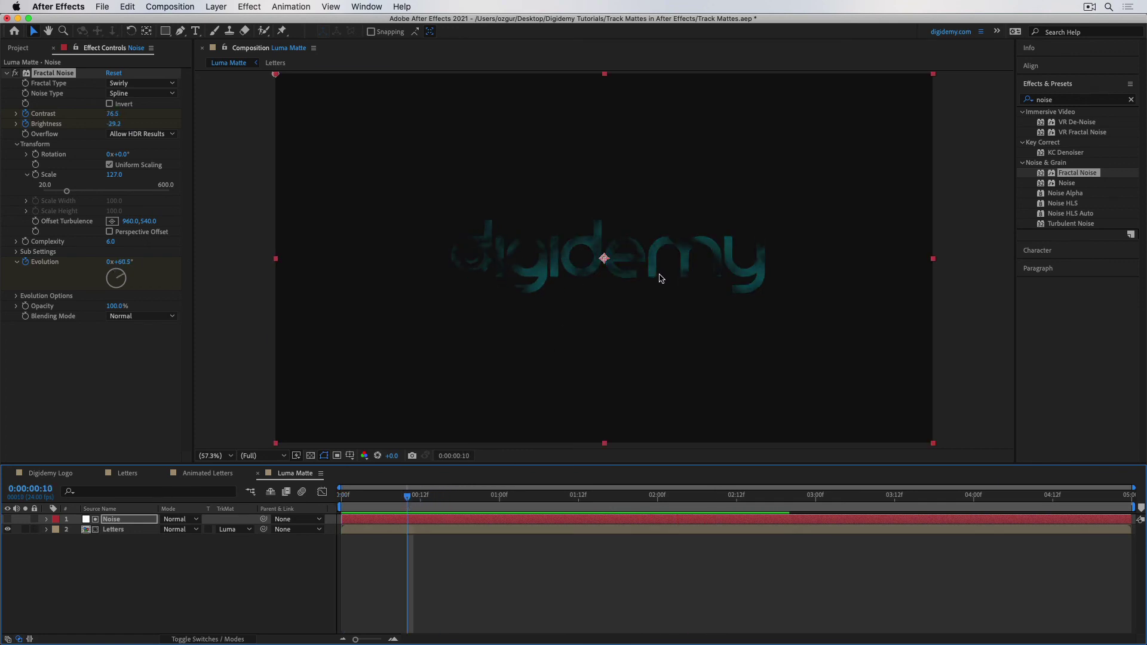
# - Apply the Turbulent Displace effect to the Letters layer and set its Amount to -40
pyautogui.click(129, 531)
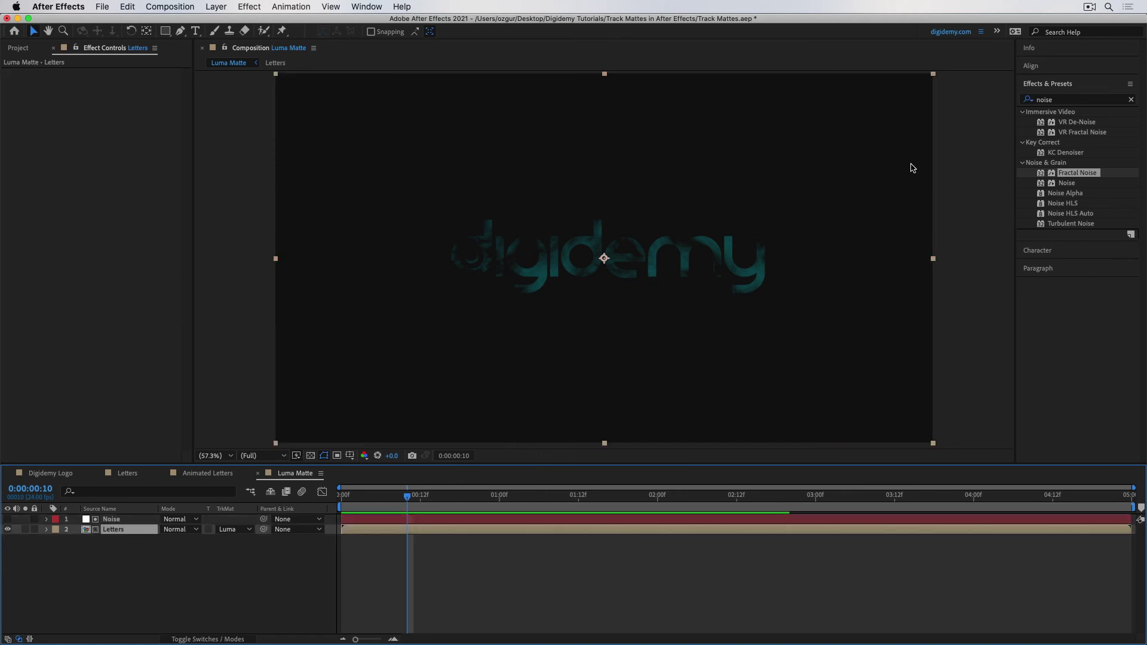
pyautogui.click(1051, 99)
pyautogui.write('disp')
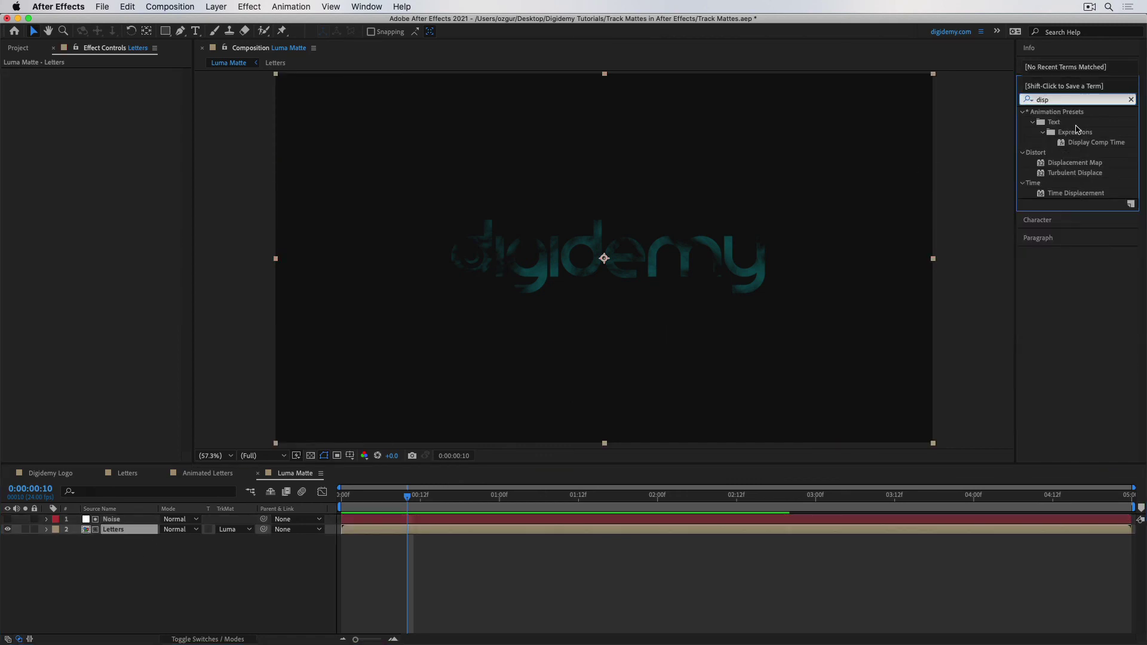
pyautogui.doubleClick(1075, 173)
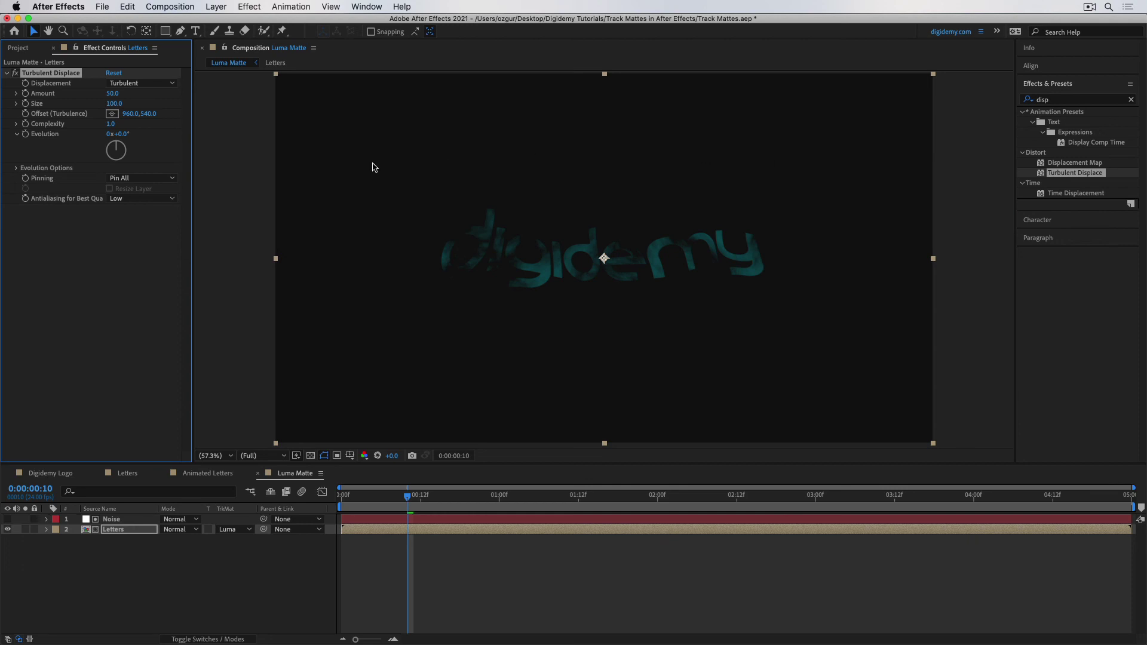
pyautogui.moveTo(112, 94)
pyautogui.mouseDown()
pyautogui.moveTo(77, 103)
pyautogui.moveTo(94, 97)
pyautogui.mouseUp()
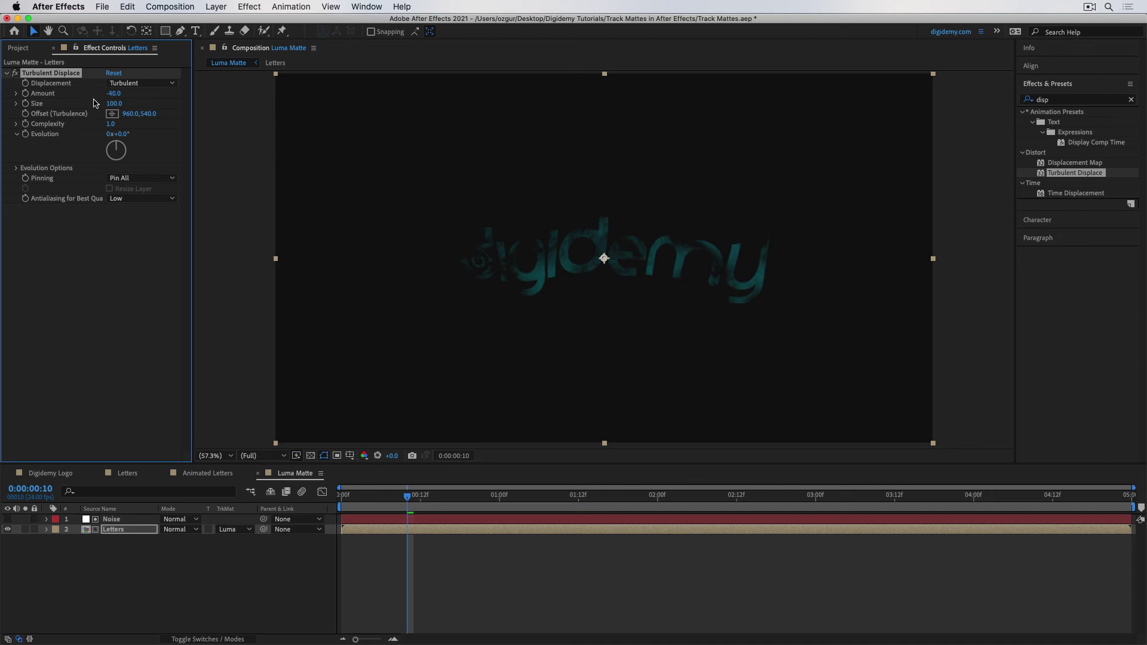
# - Add a keyframe for the Turbulent Displace Amount at the first frame
pyautogui.press('pageup')
pyautogui.press('pageup')
pyautogui.press('pageup')
pyautogui.press('pageup')
pyautogui.press('pageup')
pyautogui.press('pageup')
pyautogui.press('pageup')
pyautogui.press('pageup')
pyautogui.press('pageup')
pyautogui.press('pageup')
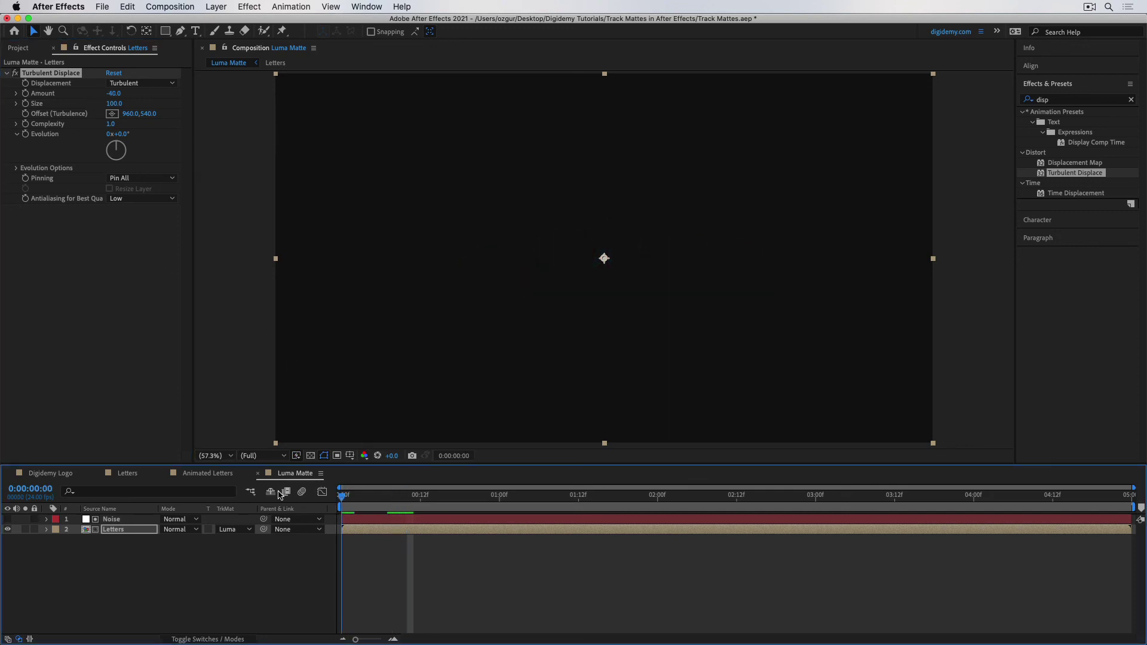
pyautogui.click(25, 93)
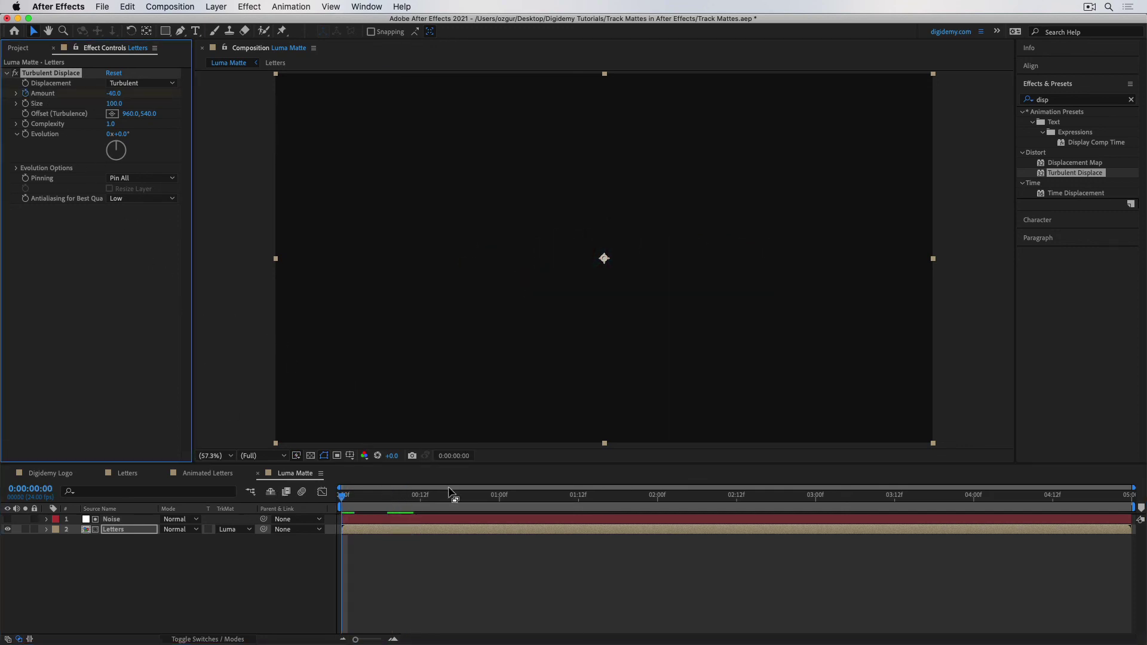
# - Set the Turbulent Displace Amount to 0 at 0:00:02:00
pyautogui.moveTo(647, 497); pyautogui.dragTo(657, 496)
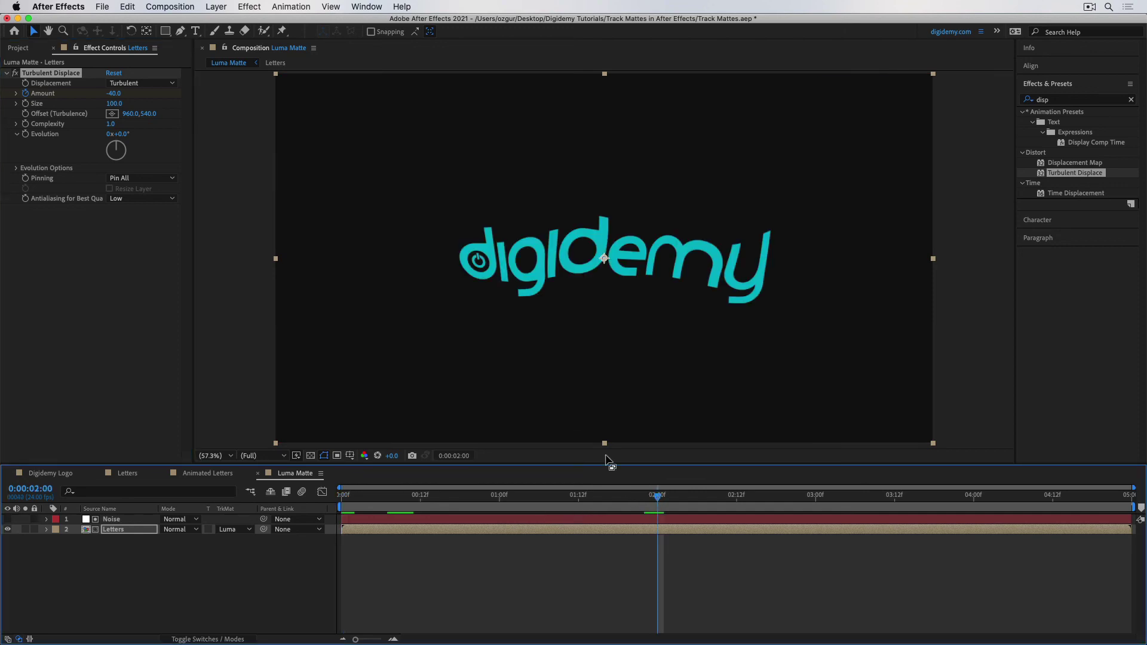
pyautogui.click(115, 94)
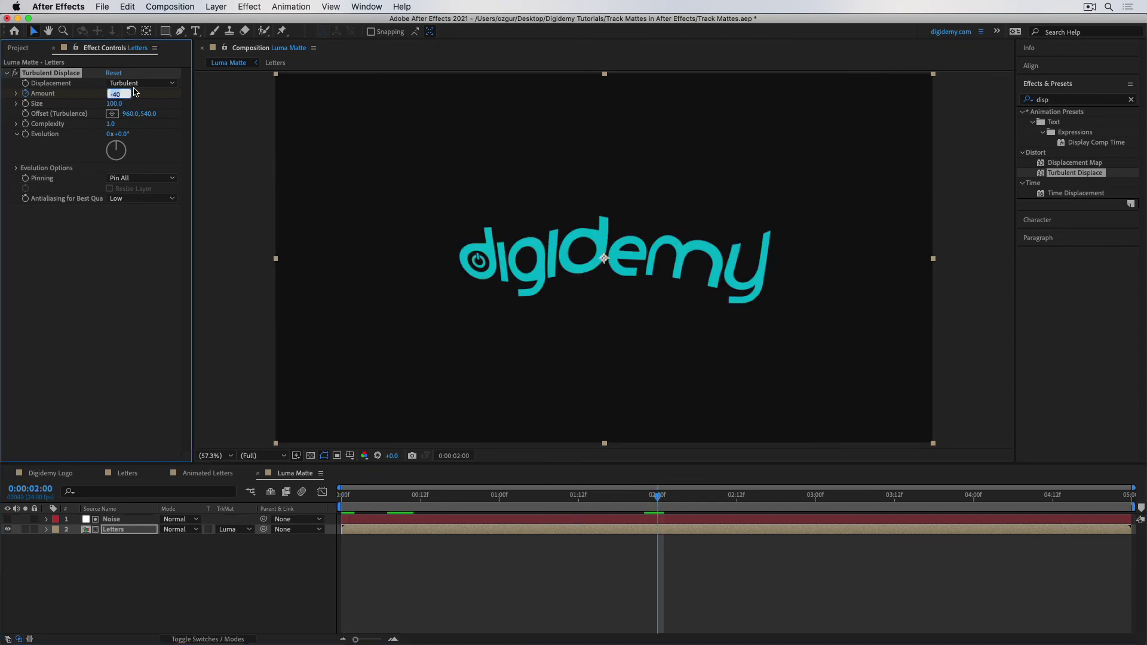
pyautogui.write('0')
pyautogui.press('Return')
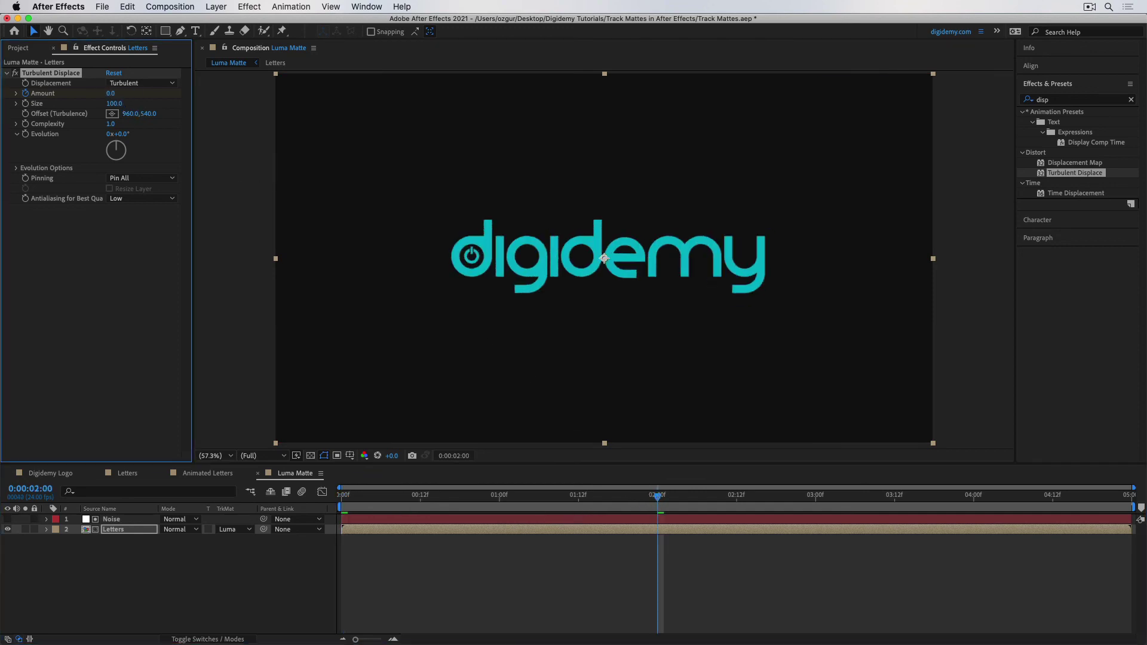
# - Preview the displaced letters from the first frame and inspect the distortion at 0:00:00:22
pyautogui.click(381, 492)
pyautogui.press('Home')
pyautogui.press('space')
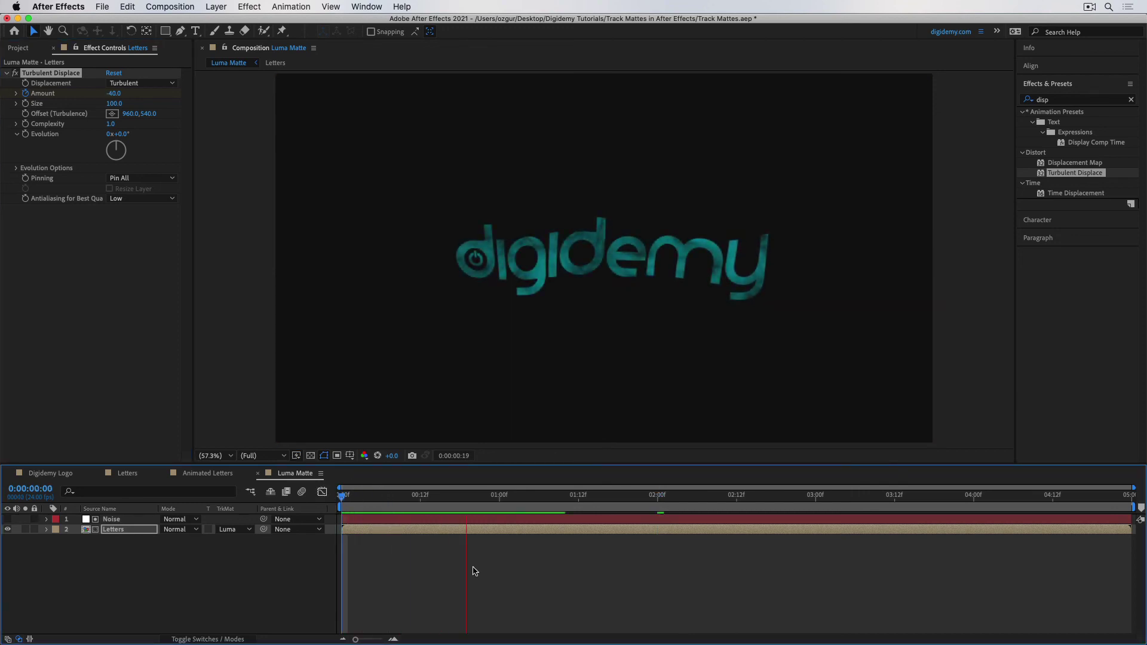
pyautogui.press('space')
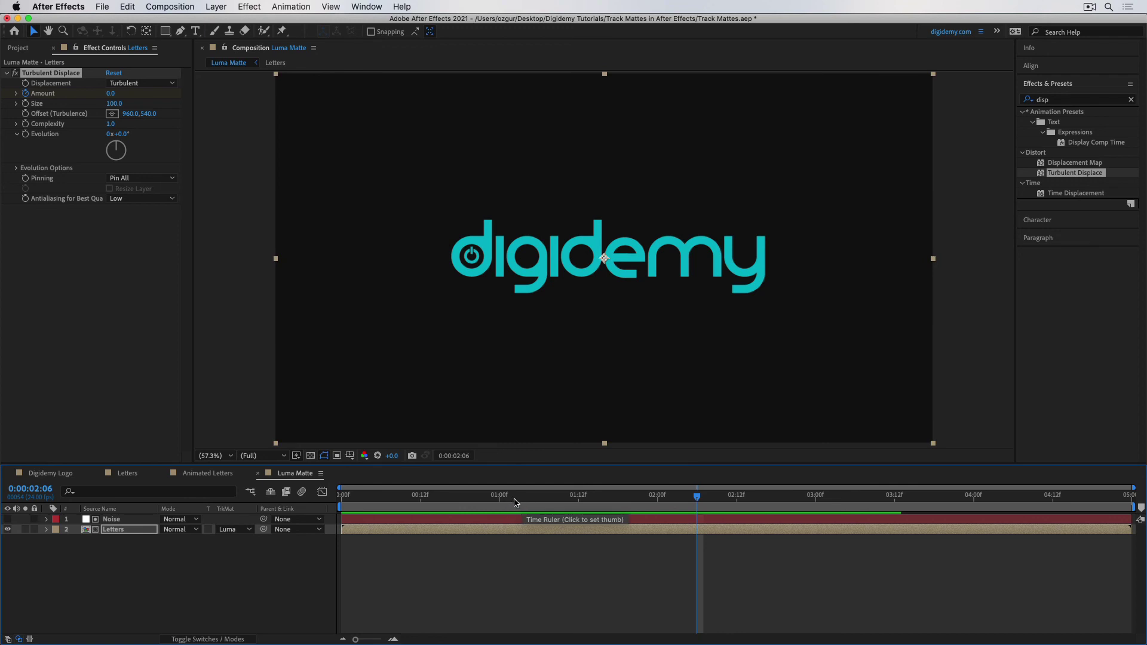
pyautogui.moveTo(516, 502); pyautogui.dragTo(487, 497)
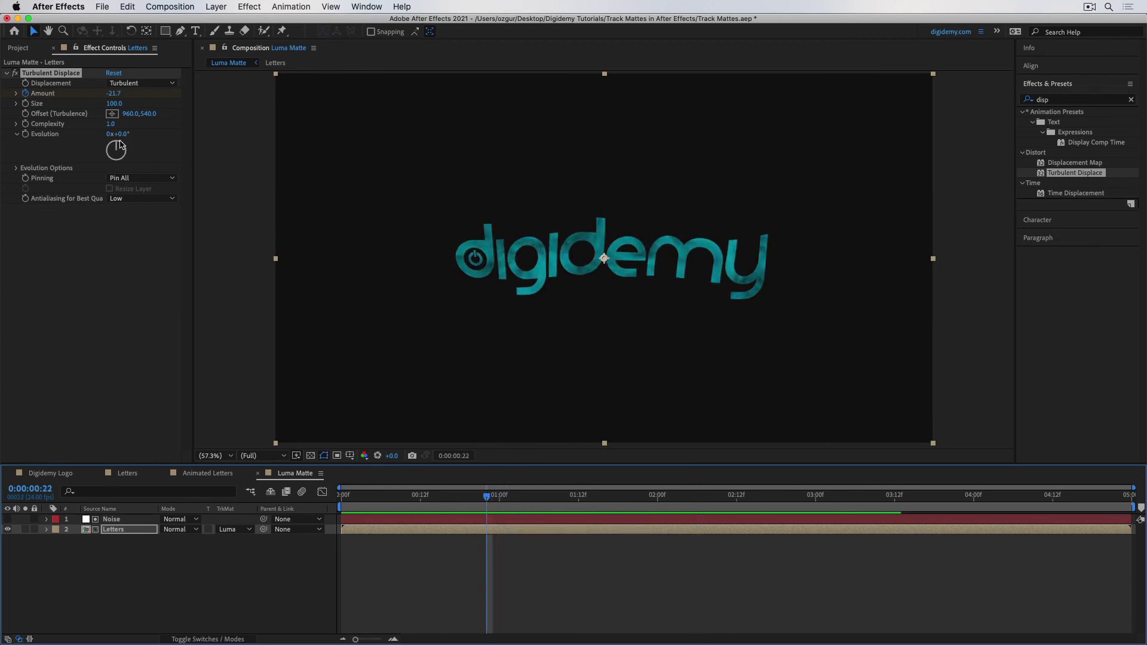
# - Test and undo an Evolution change on Turbulent Displace, and add an Evolution keyframe at the first frame
pyautogui.moveTo(117, 142)
pyautogui.mouseDown()
pyautogui.moveTo(107, 151)
pyautogui.moveTo(122, 160)
pyautogui.mouseUp()
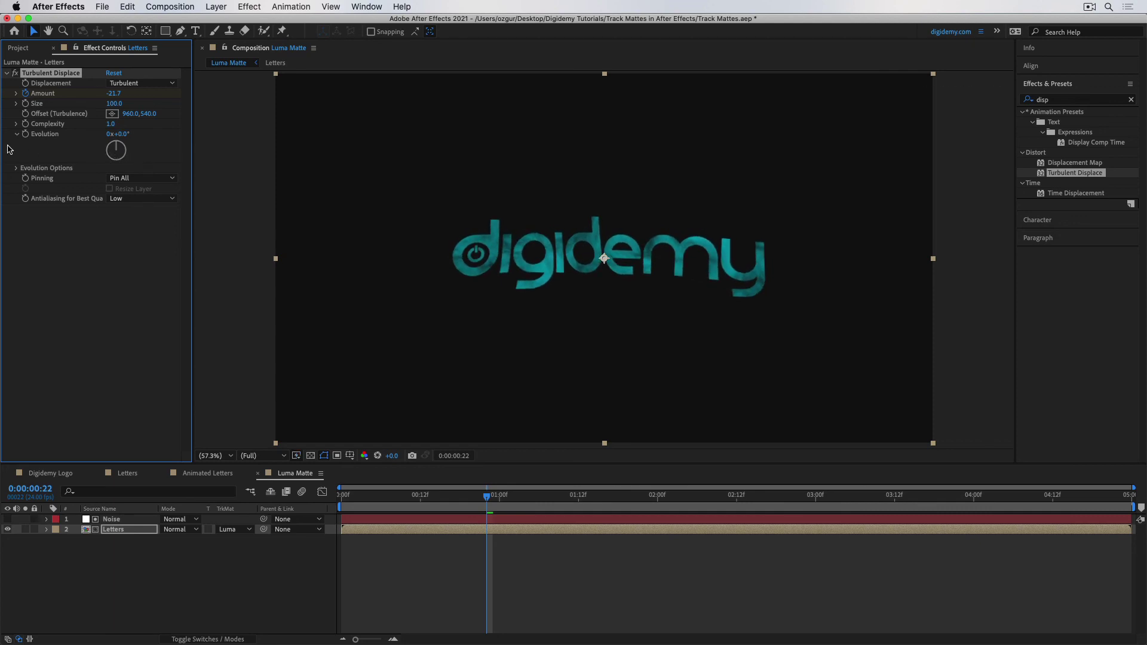
pyautogui.press('super+z')
pyautogui.click(316, 494)
pyautogui.press('Home')
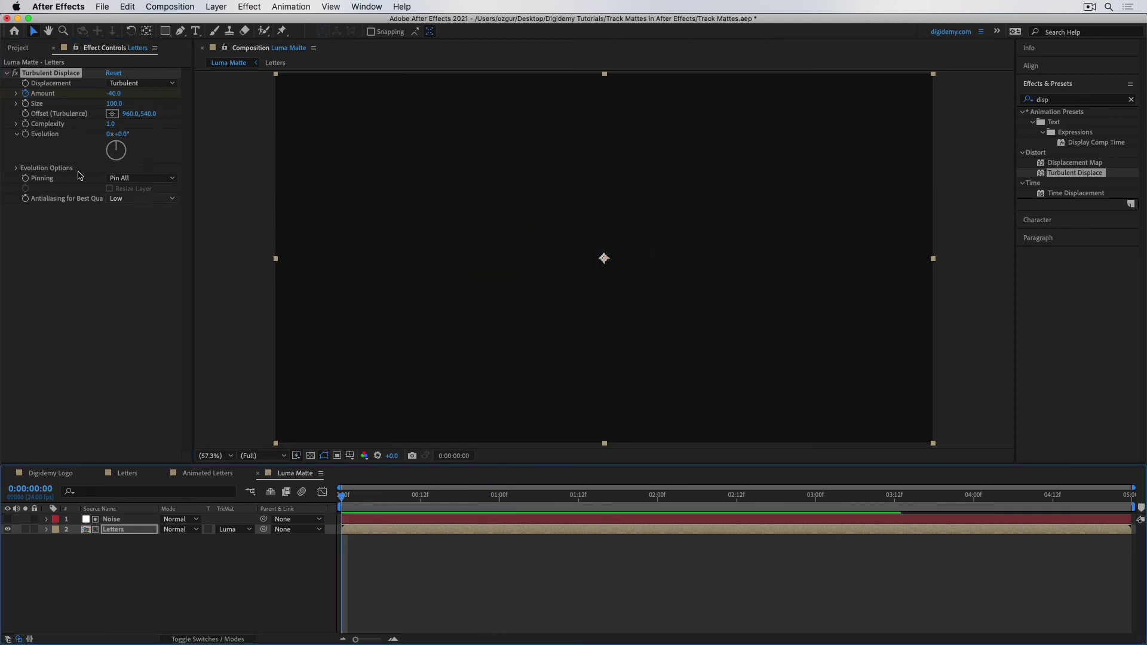
pyautogui.click(26, 134)
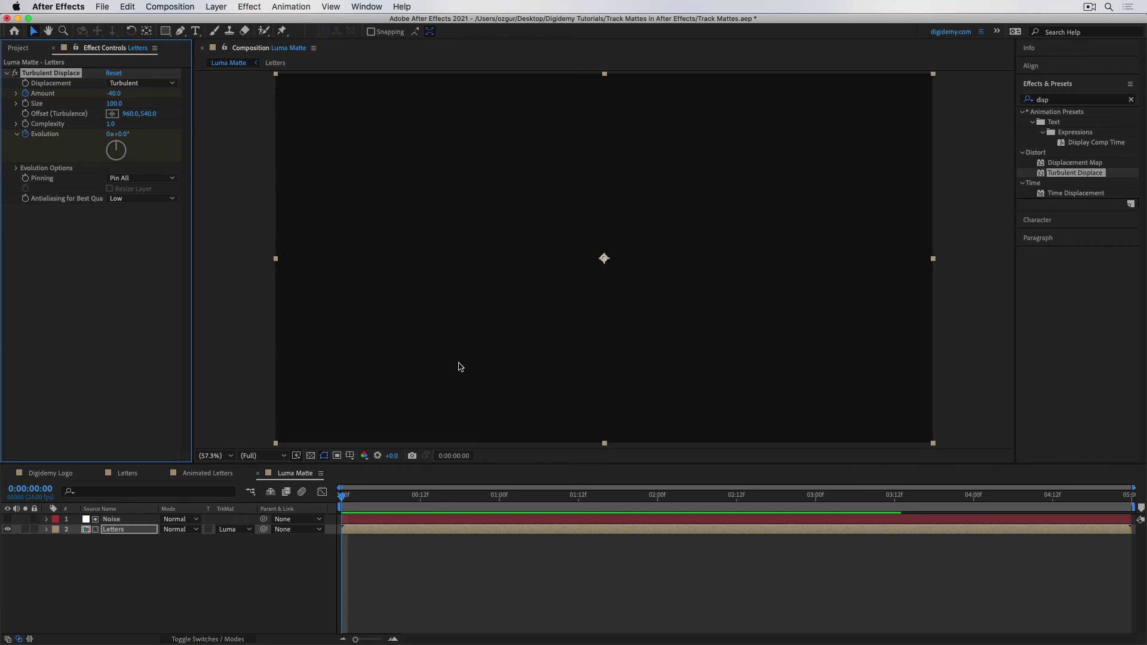
# - Set the Turbulent Displace Evolution to 1 full revolution at 0:00:02:00
pyautogui.click(657, 504)
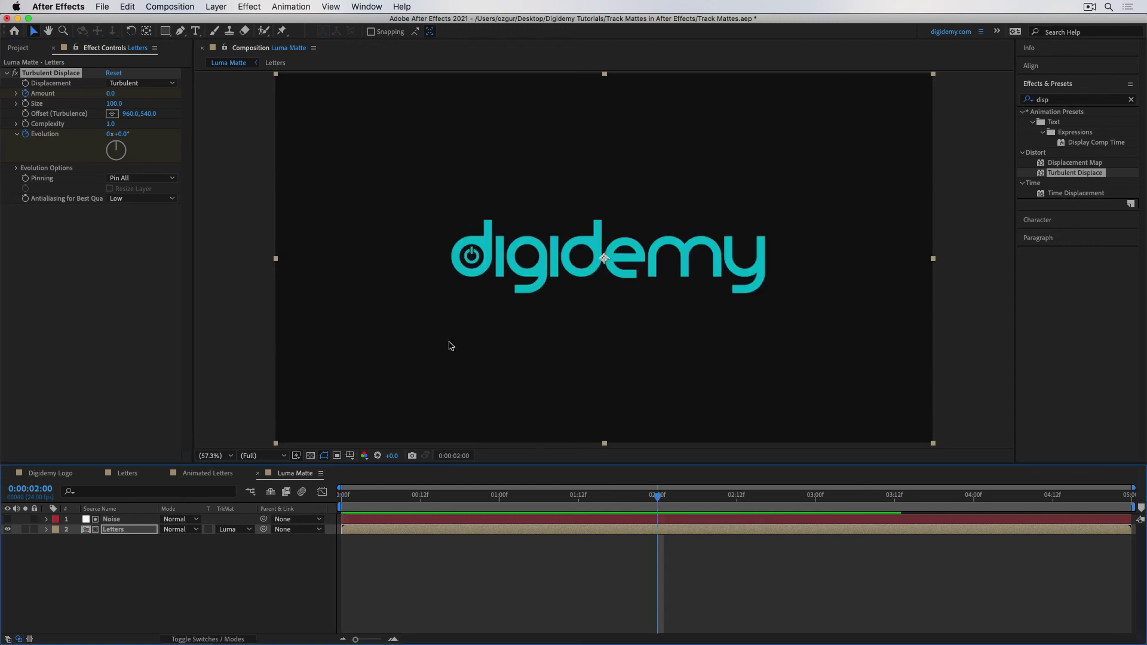
pyautogui.click(111, 135)
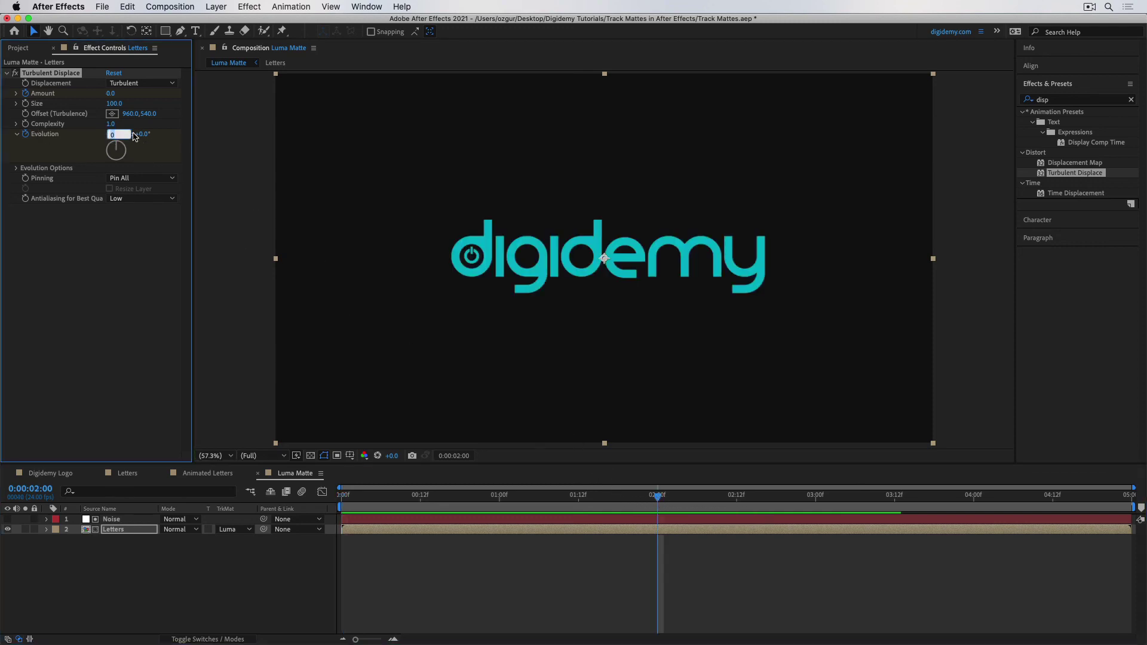
pyautogui.write('1')
pyautogui.press('Return')
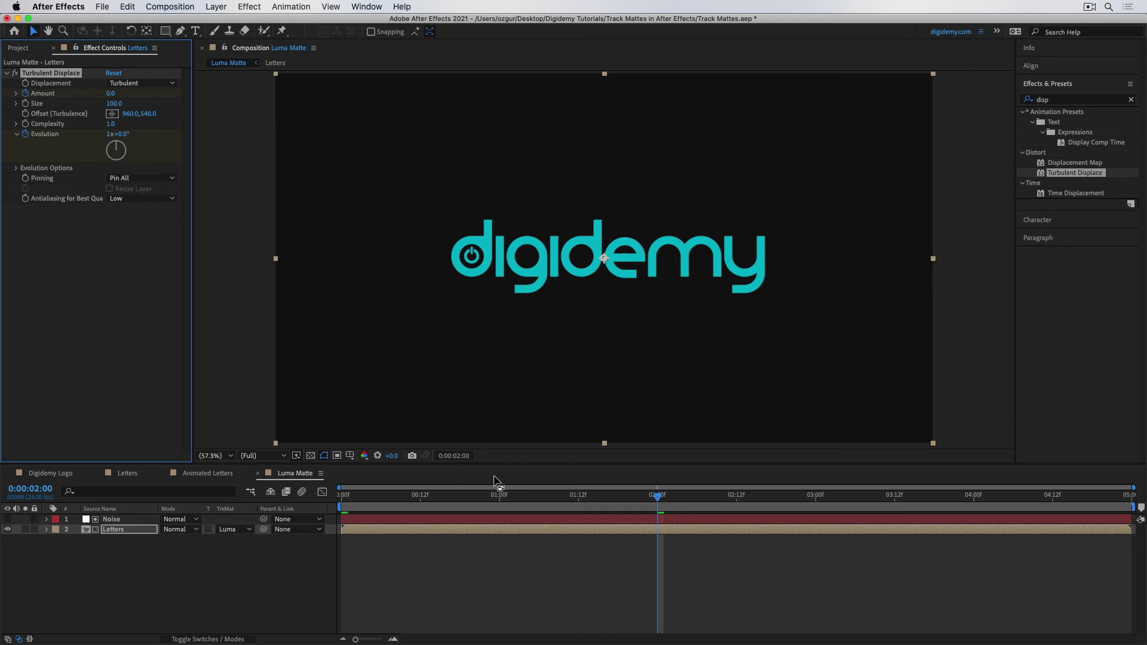
# - Preview the letters' displacement and evolution animation from the first frame
pyautogui.press('Home')
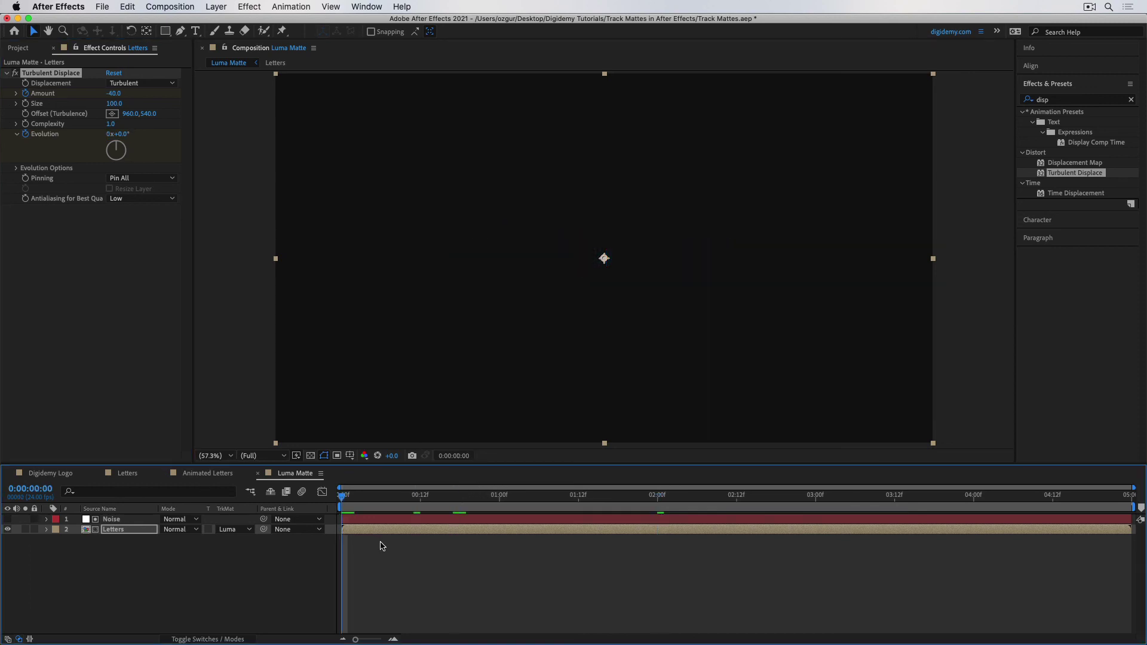
pyautogui.press('space')
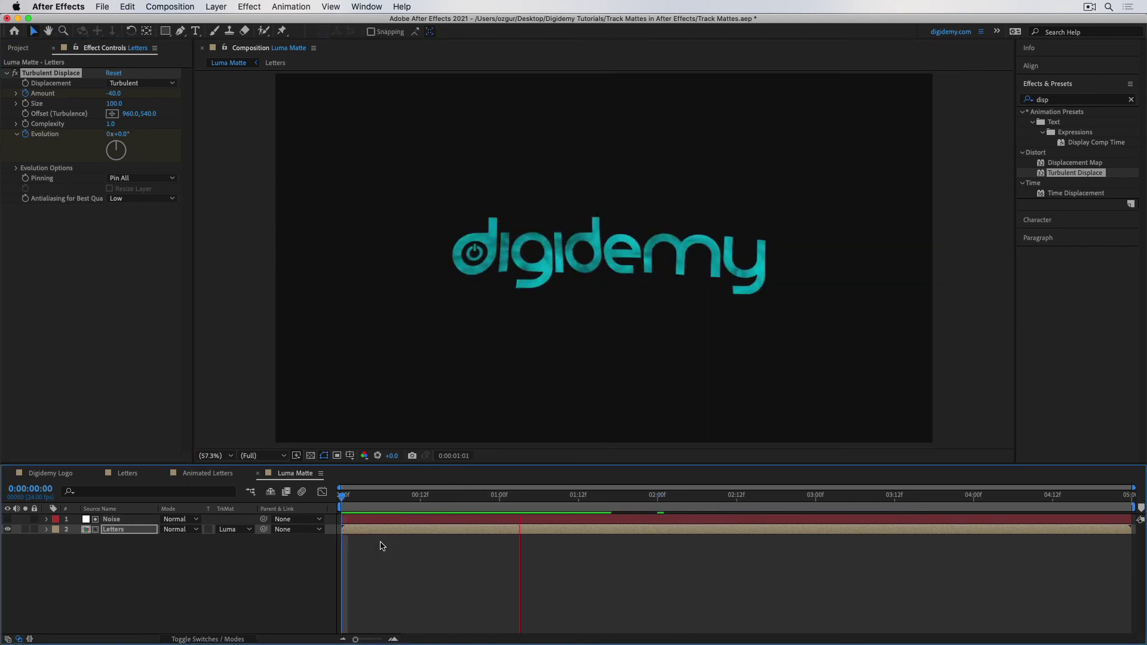
pyautogui.press('space')
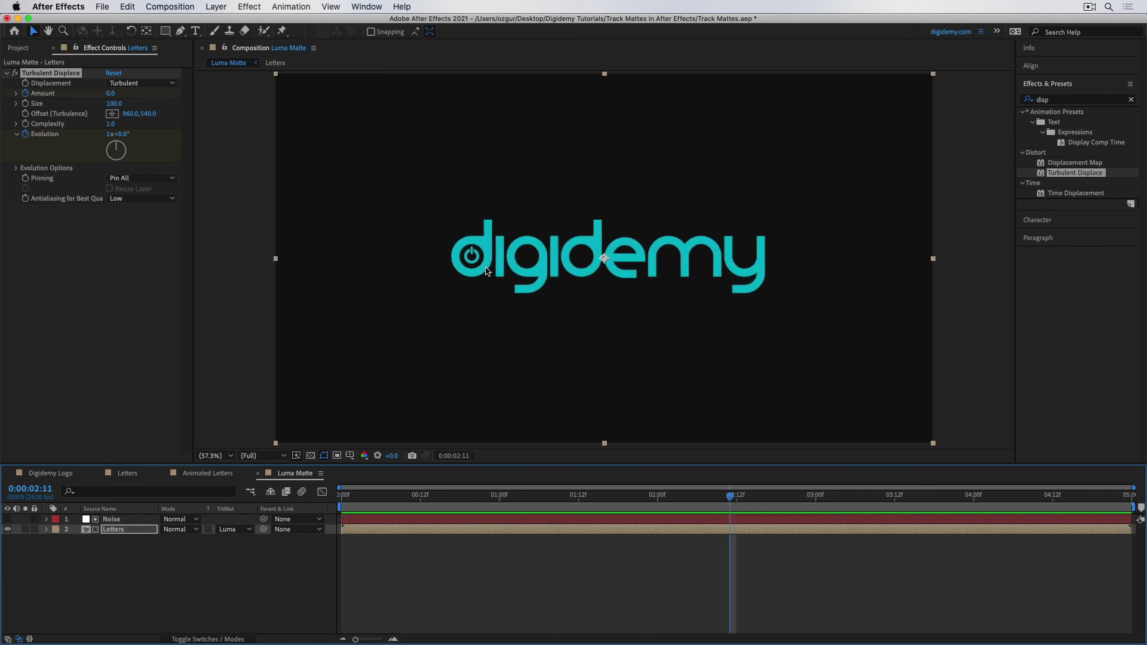
# - Temporarily place Macbook on Desk.jpg beneath the Letters layer, examine the reveal's transparency over the photo, and delete the image layer
pyautogui.click(18, 47)
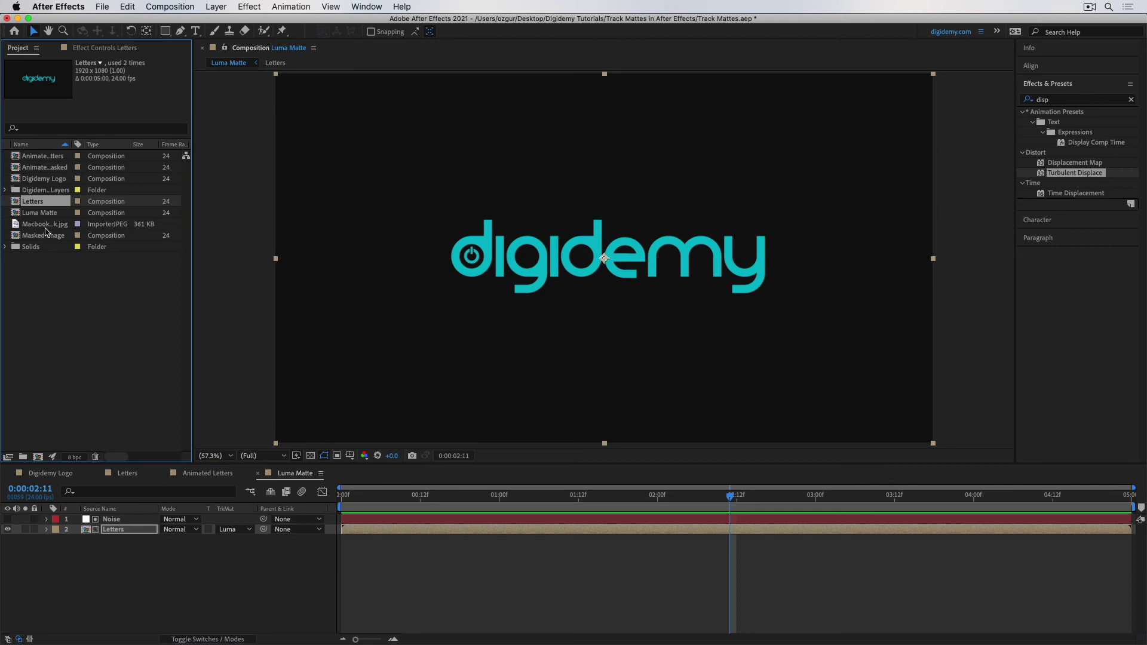
pyautogui.moveTo(46, 227); pyautogui.dragTo(87, 563)
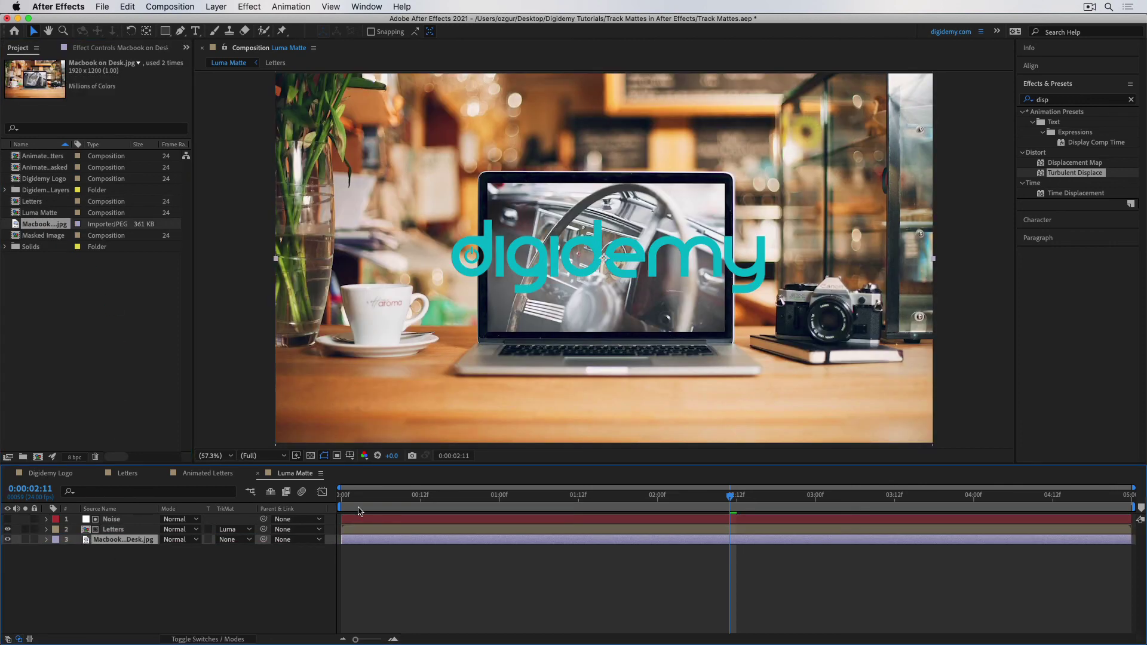
pyautogui.moveTo(560, 506); pyautogui.dragTo(427, 509)
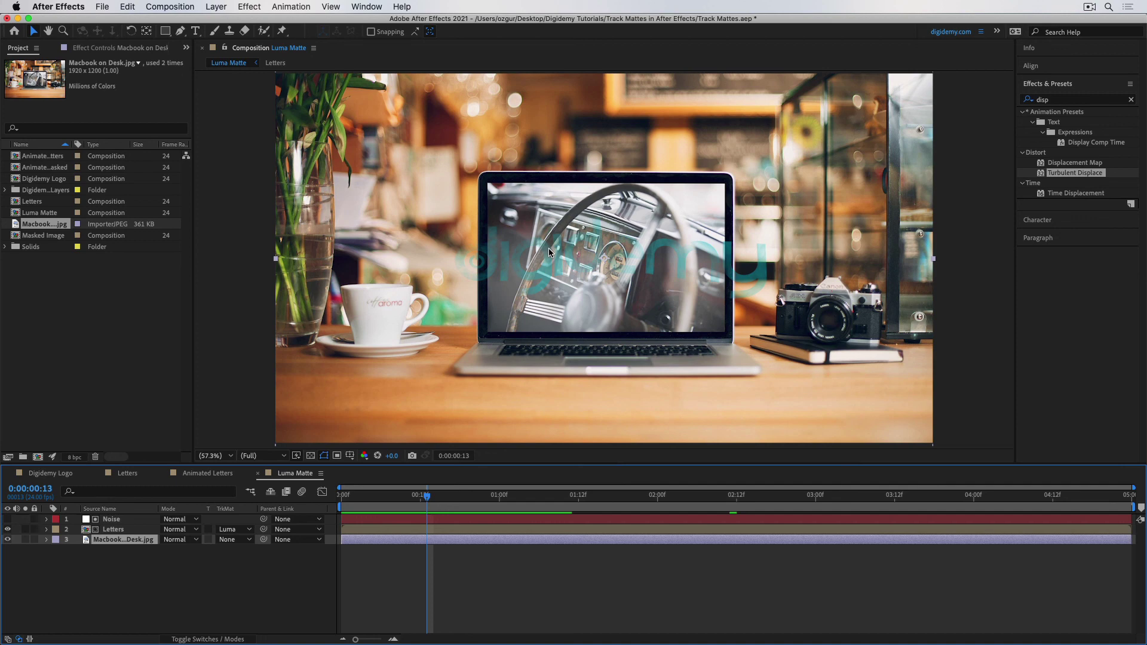
pyautogui.press('/')
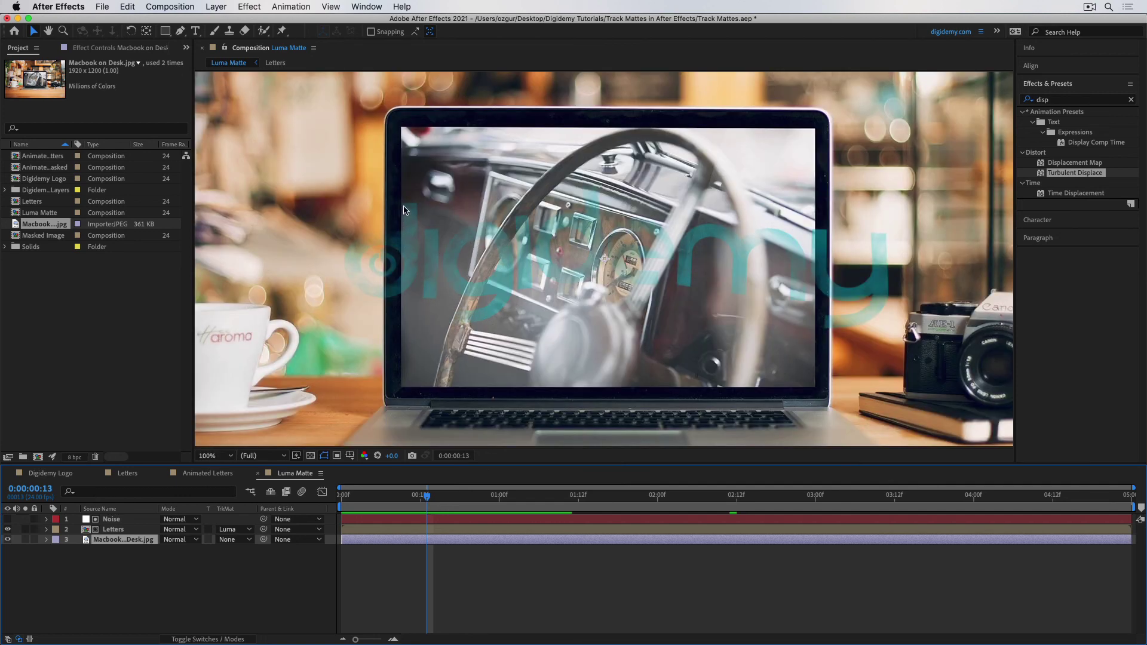
pyautogui.moveTo(427, 504); pyautogui.dragTo(526, 511)
pyautogui.press('space')
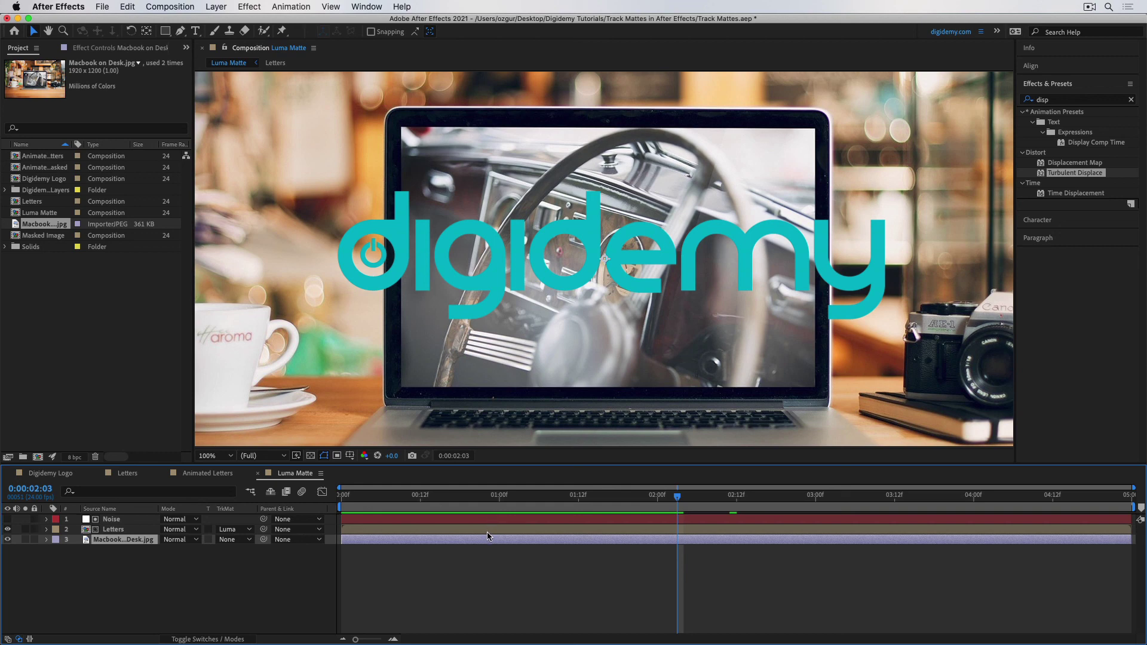
pyautogui.press('Delete')
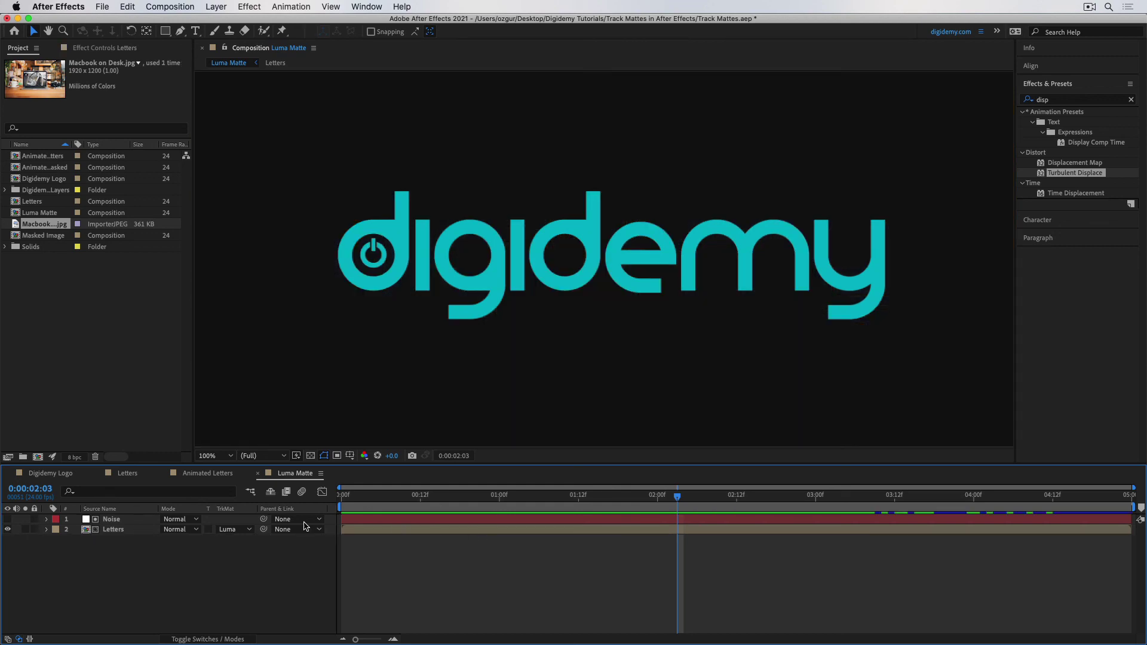
# - Set the Letters layer's track matte to Luma Inverted Matte "Noise" and scrub through the first two seconds to check it
pyautogui.click(236, 529)
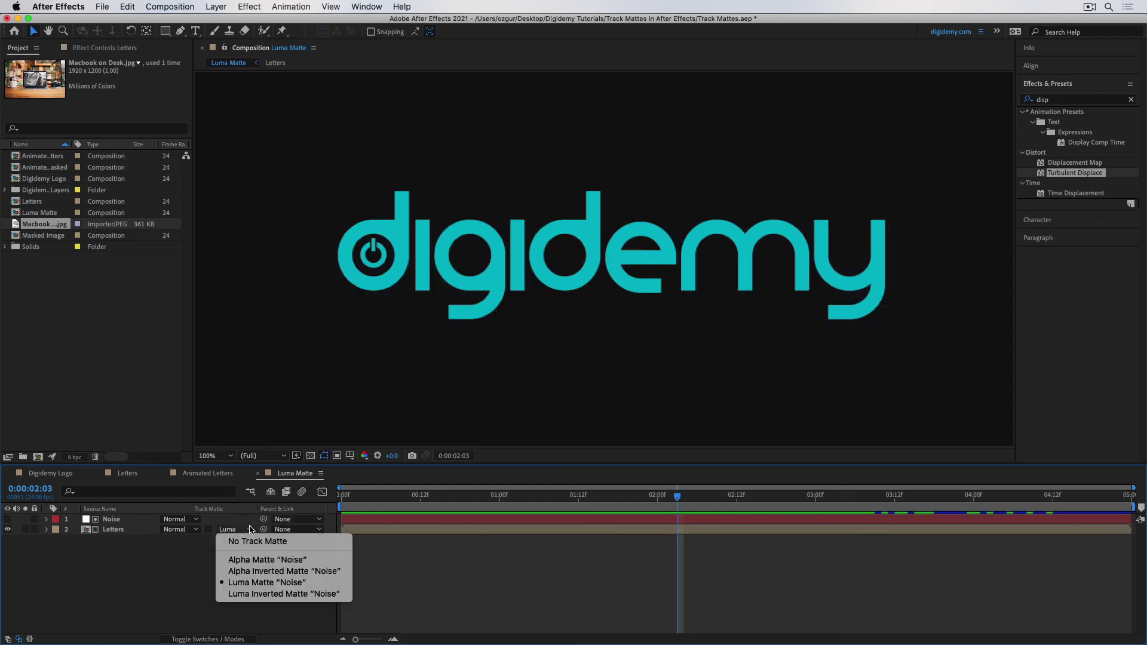
pyautogui.click(282, 594)
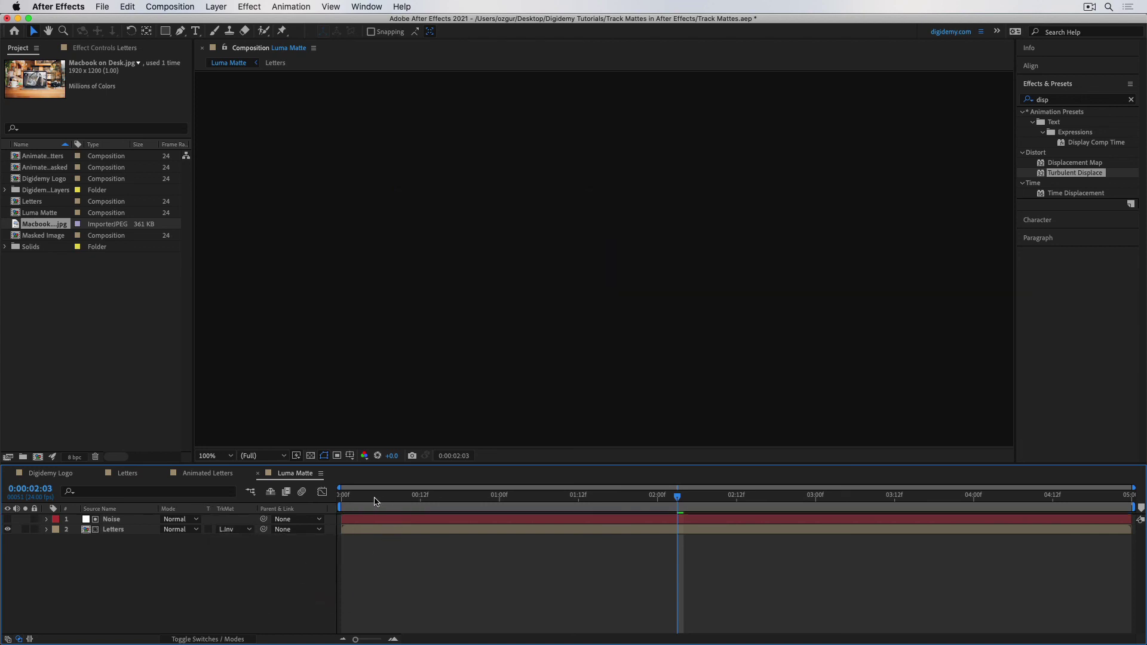
pyautogui.moveTo(375, 500); pyautogui.dragTo(671, 528)
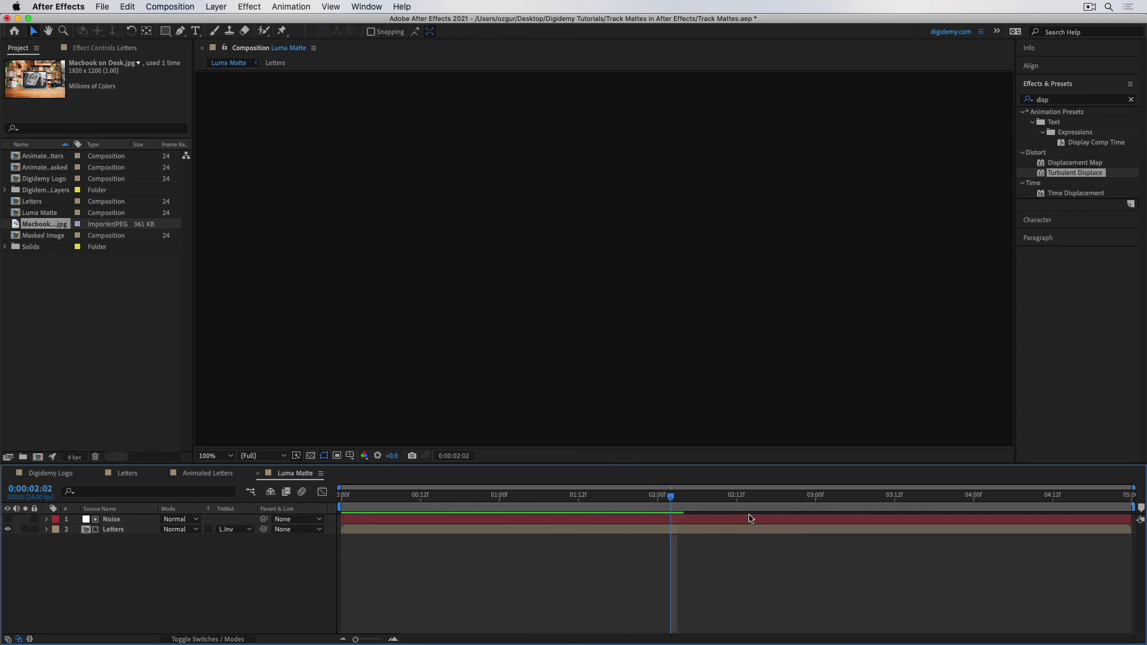